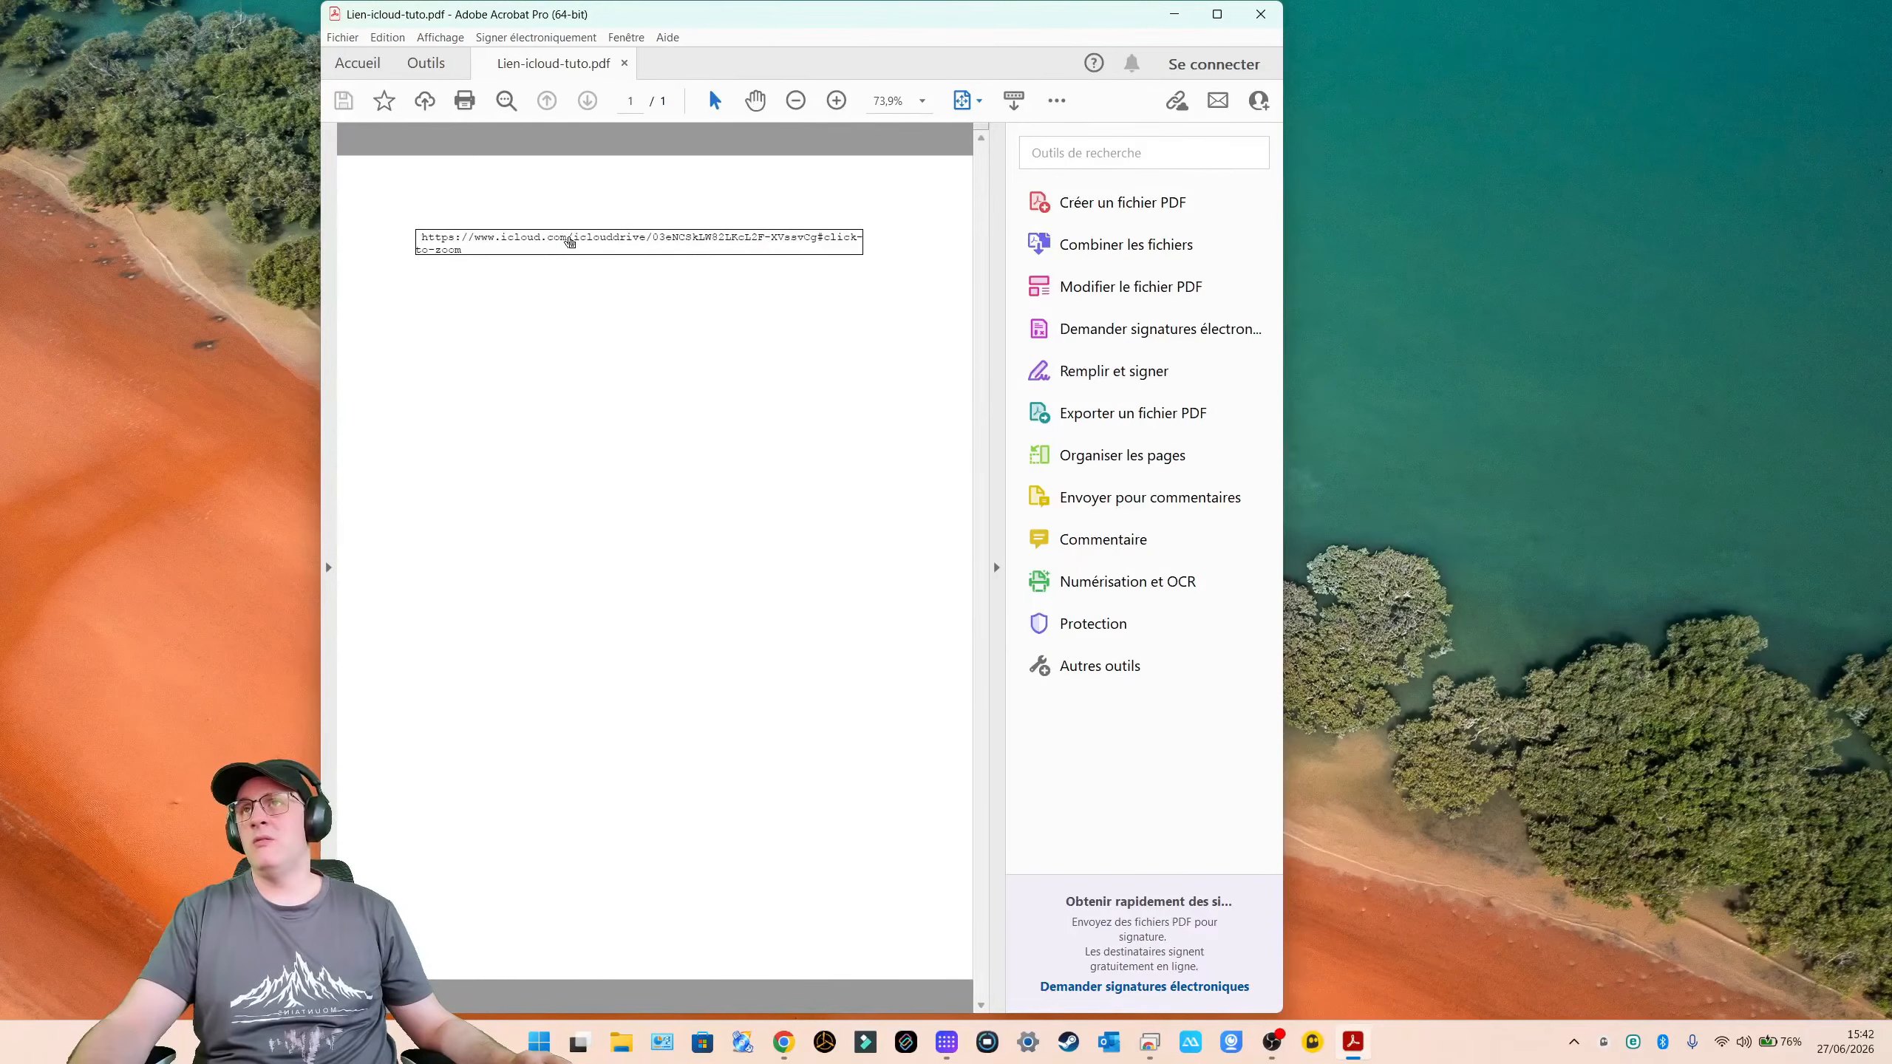
# Open the iCloud link in Lien-icloud-tuto.pdf, look over the click-to-zoom download page, and close both the PDF and the browser
pyautogui.click(570, 242)
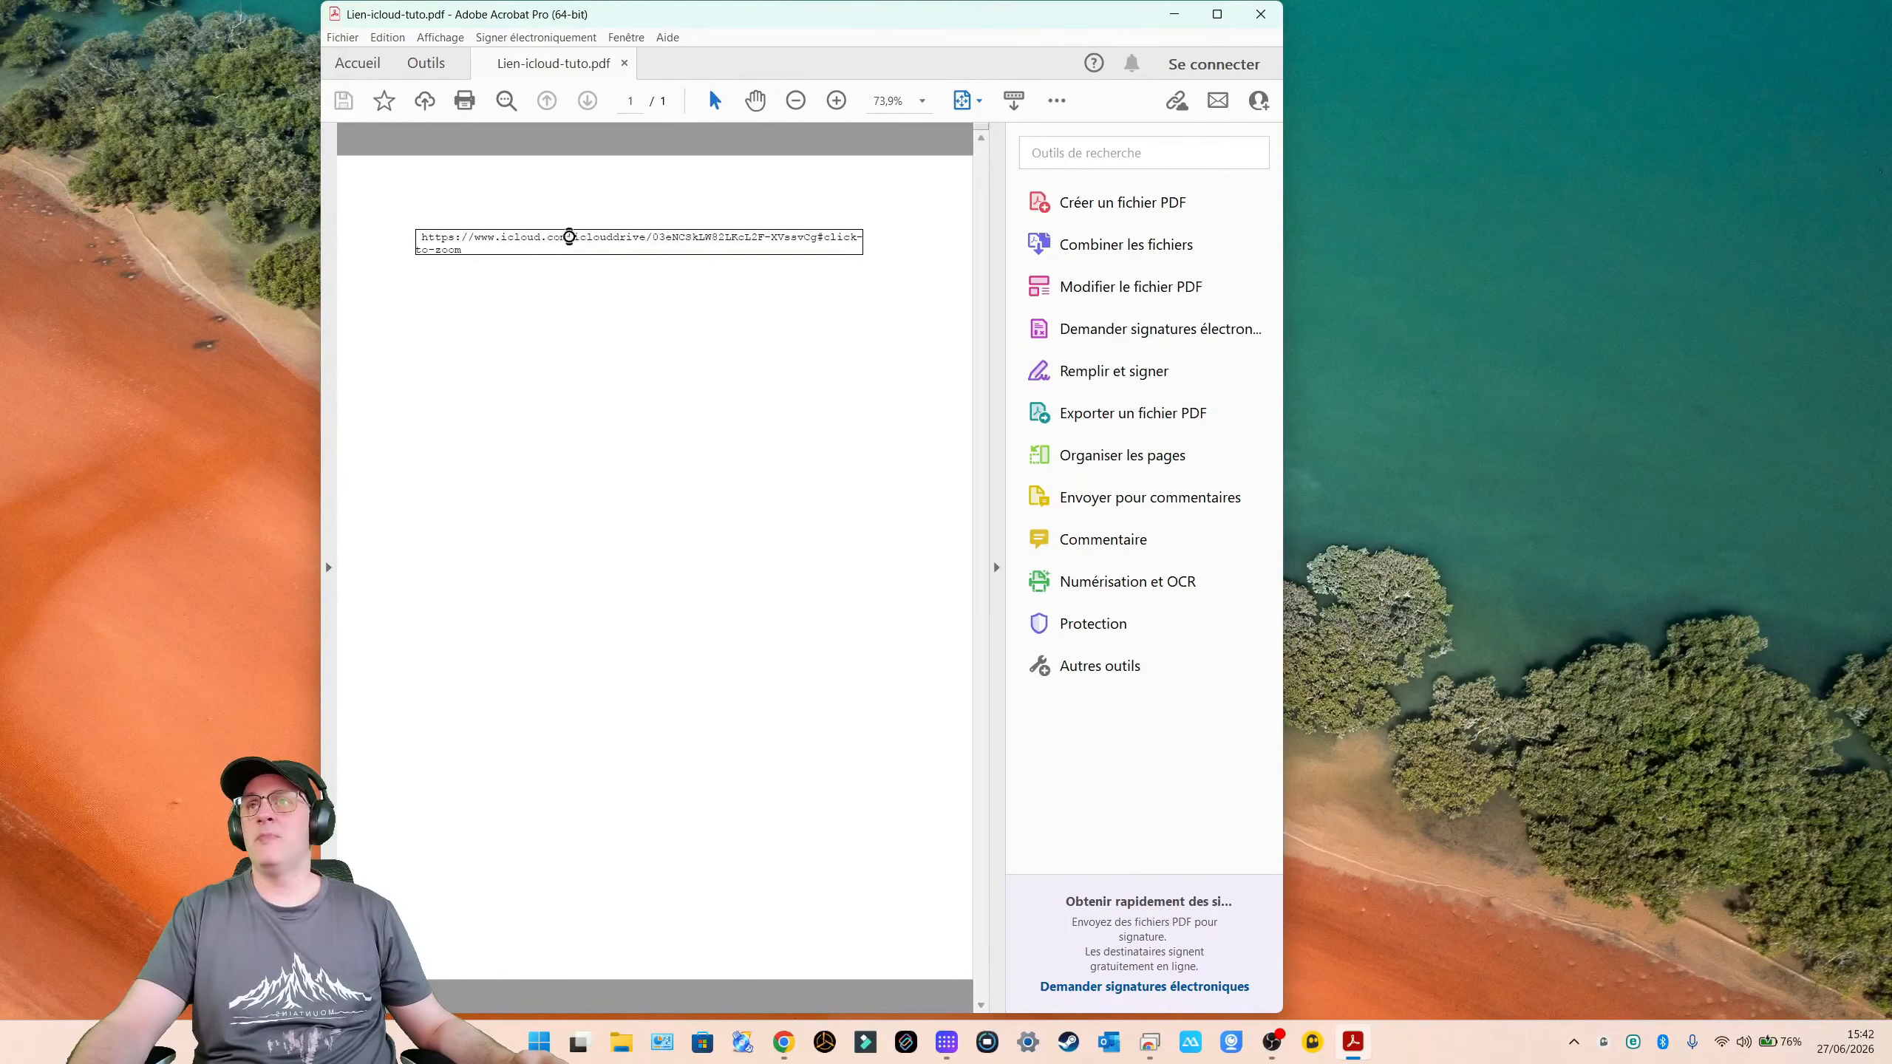
pyautogui.click(1262, 21)
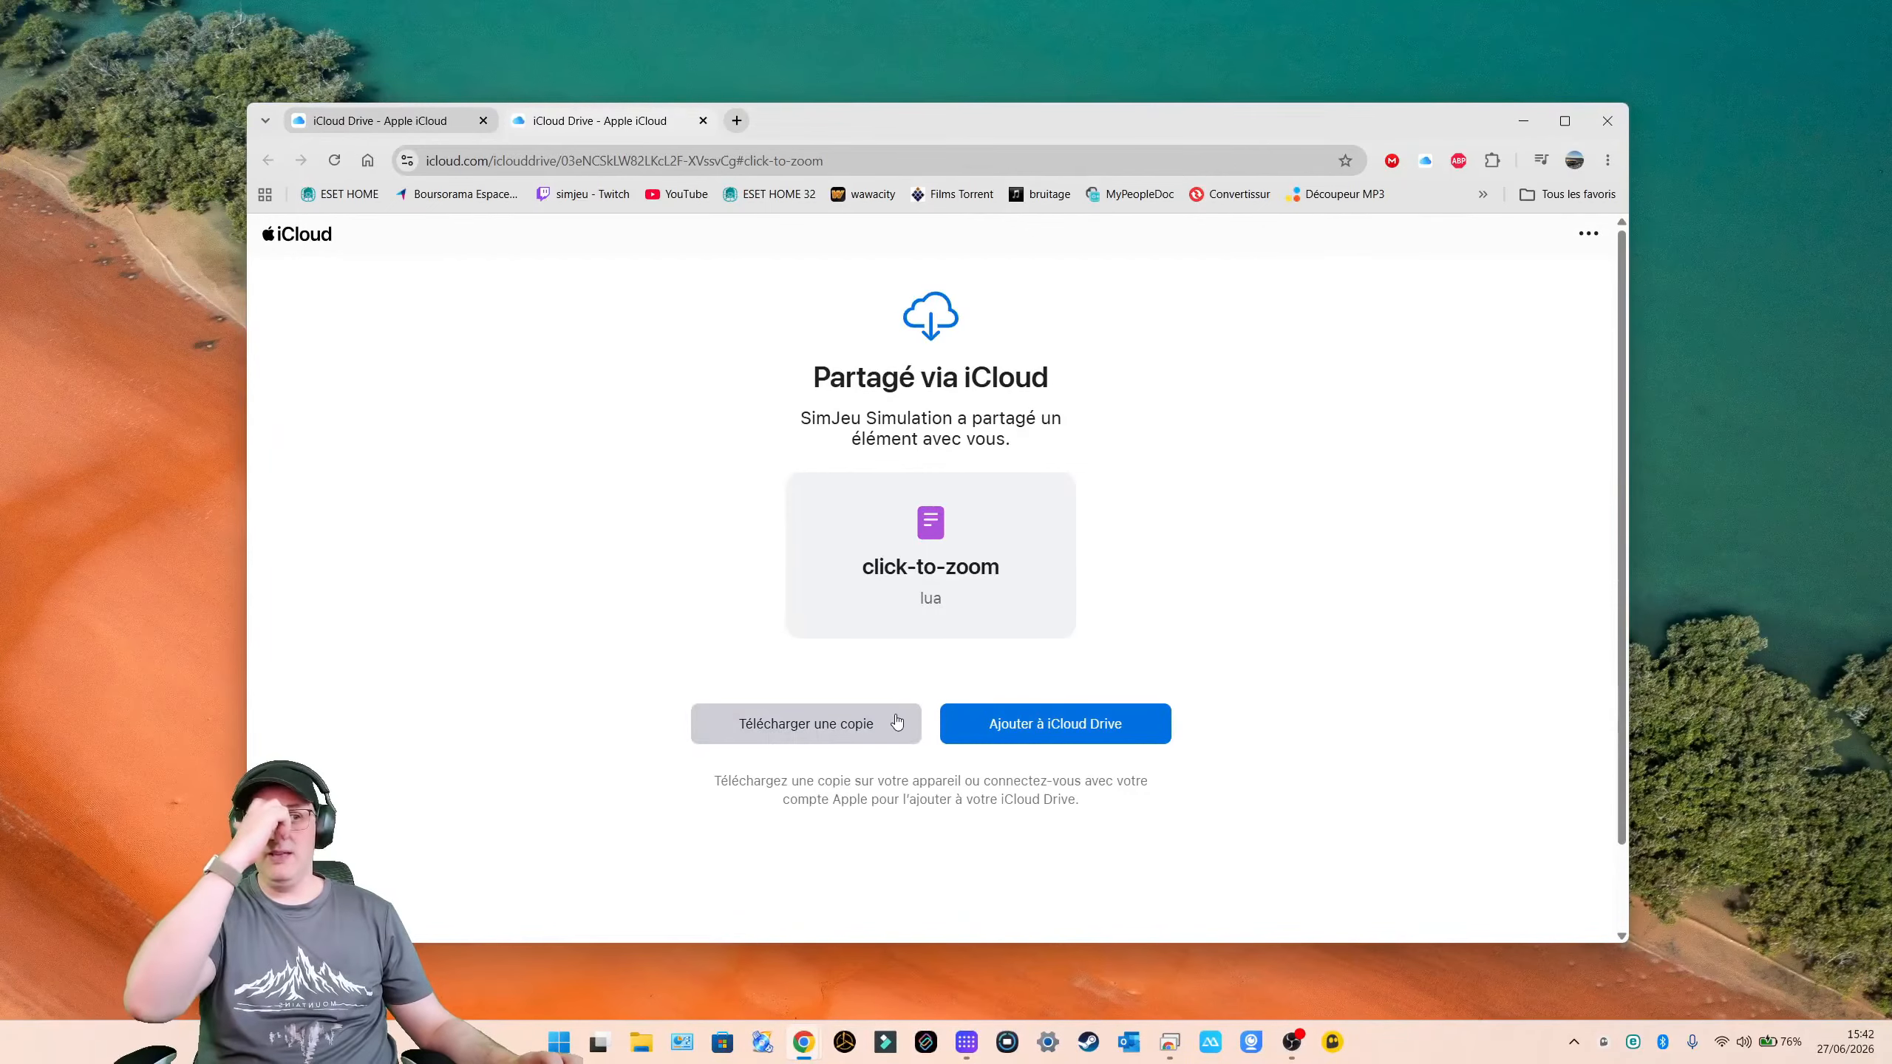
pyautogui.scroll(-2, 805, 705)
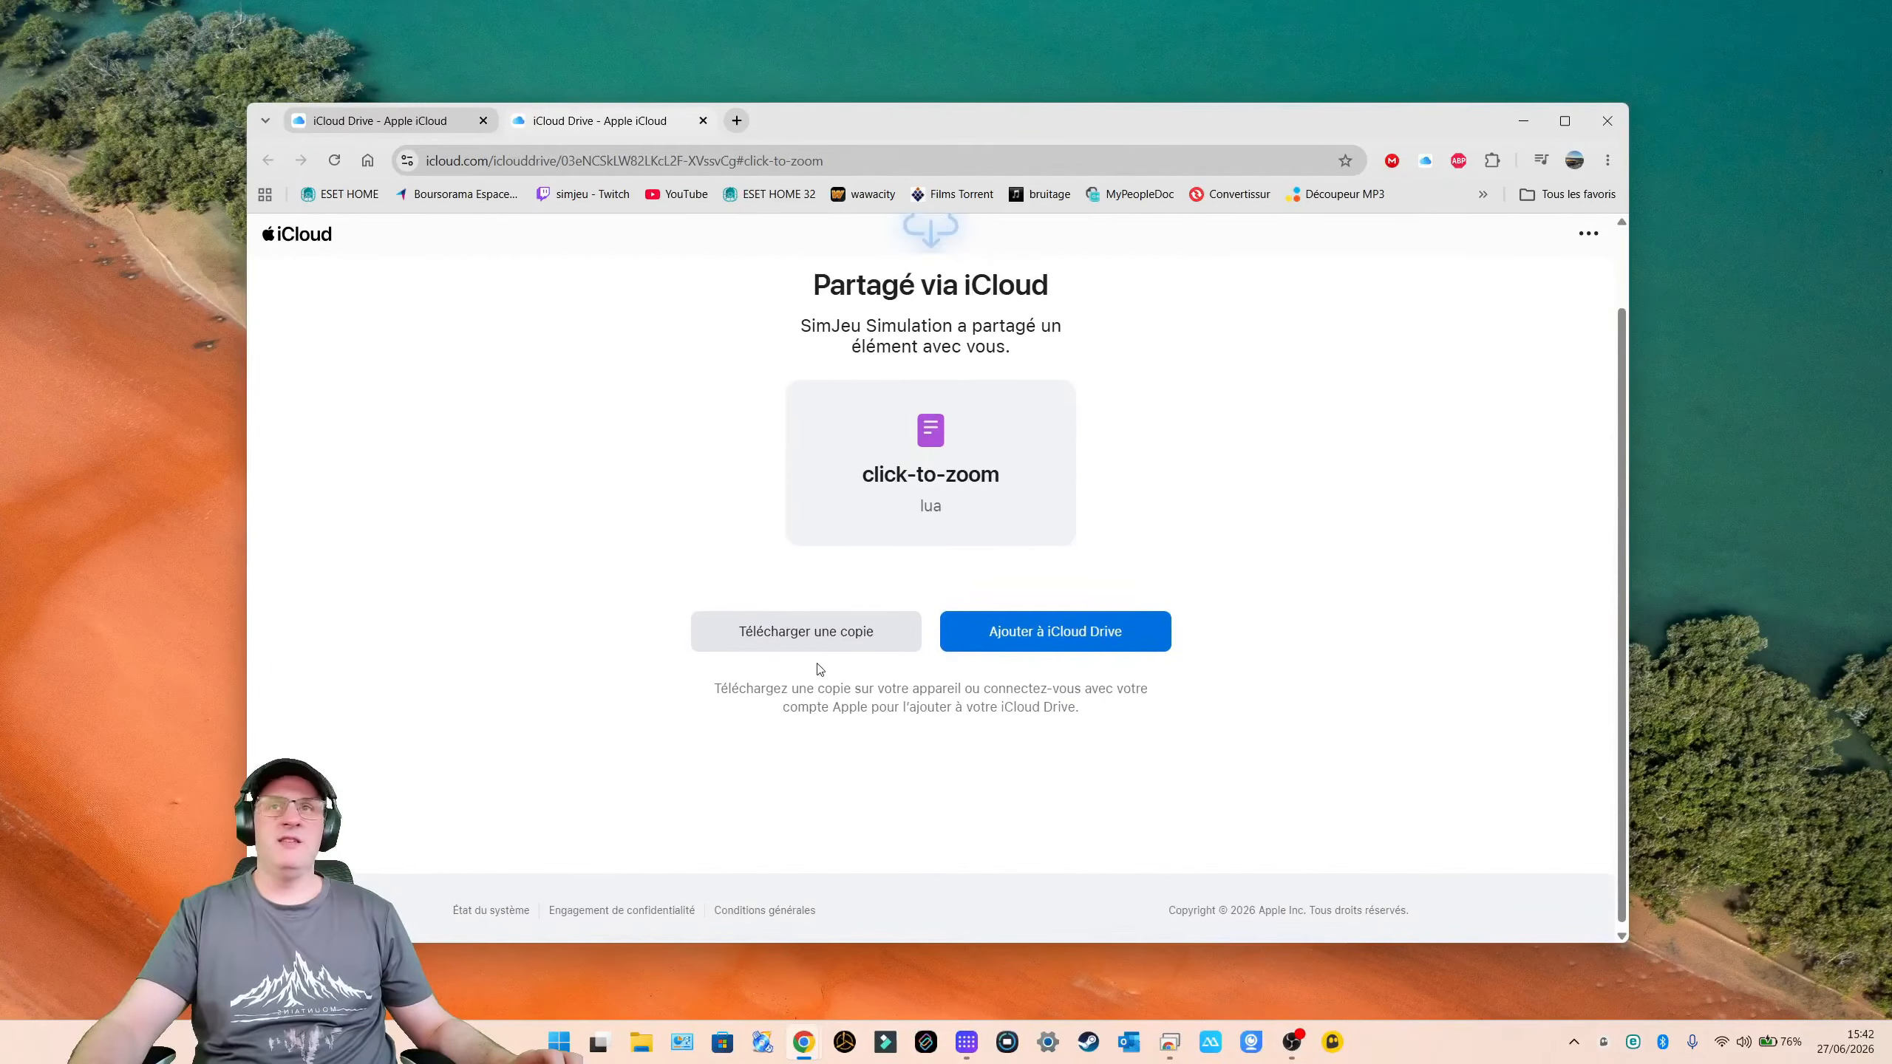
pyautogui.middleClick(820, 659)
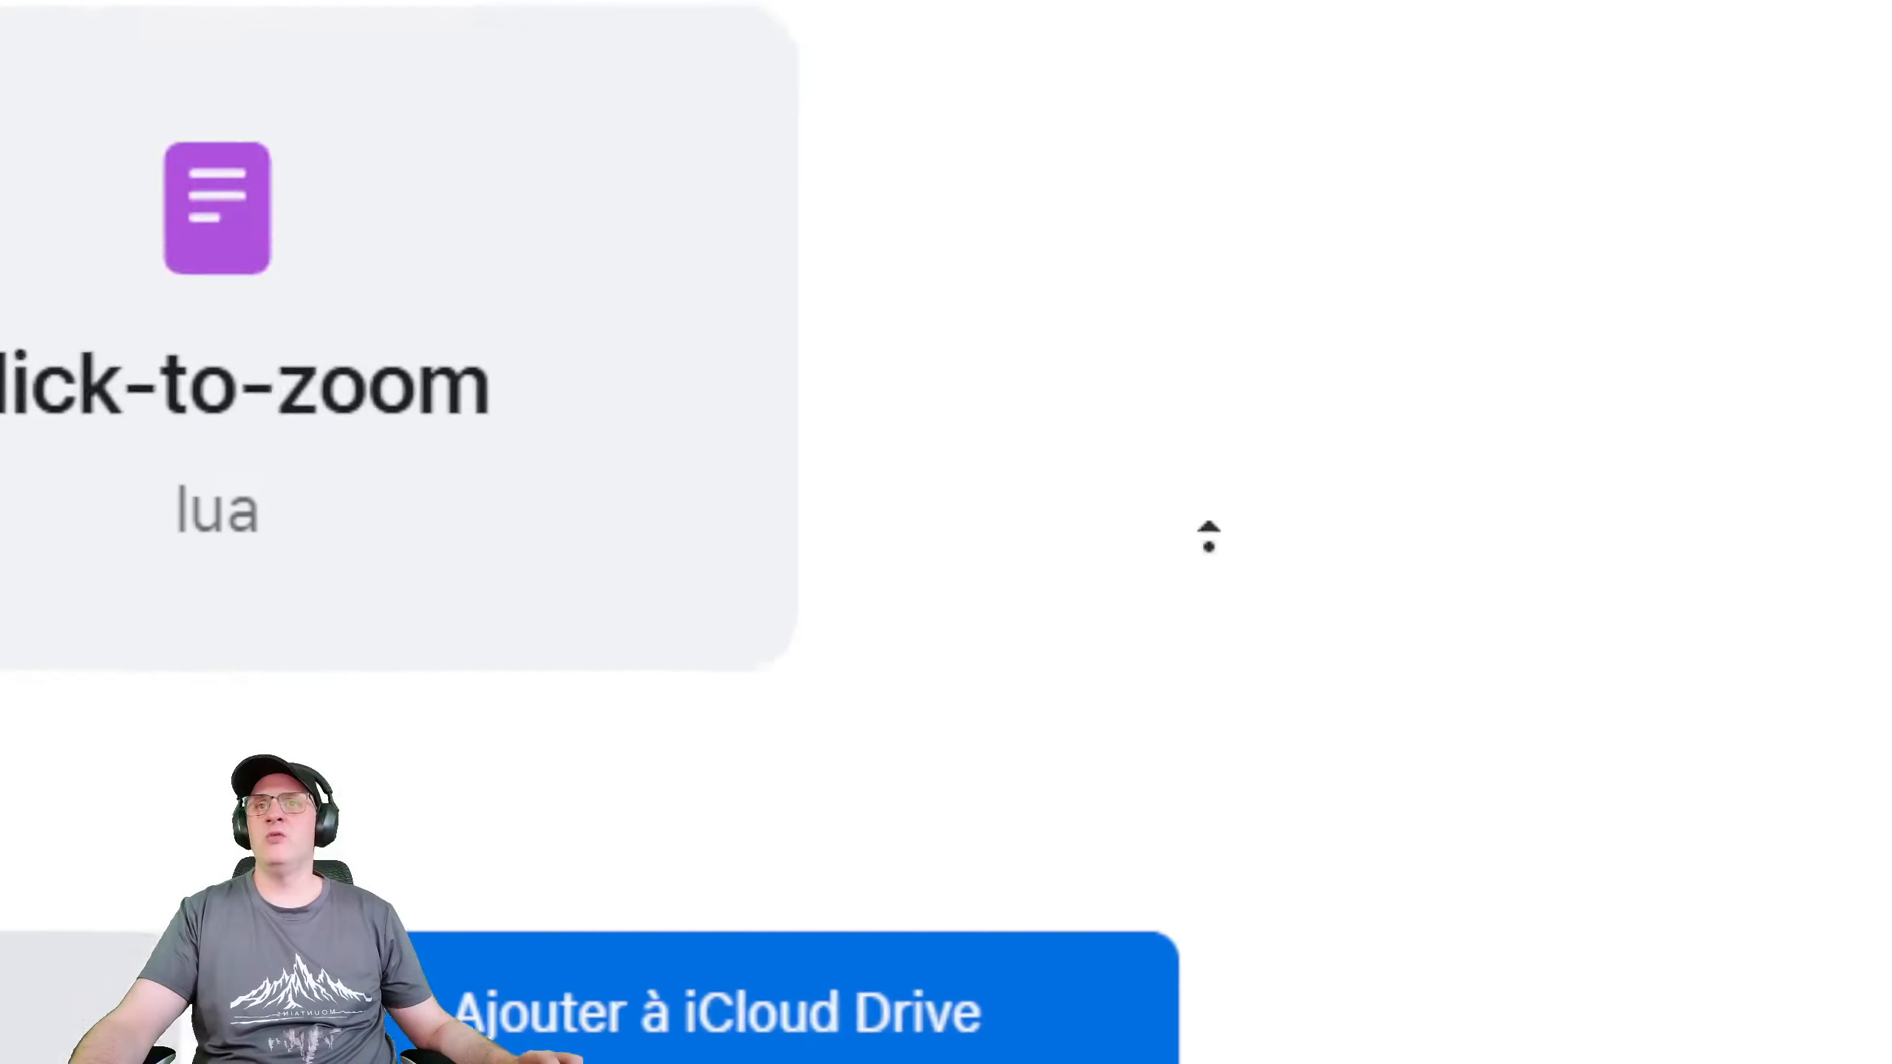
pyautogui.middleClick(1252, 480)
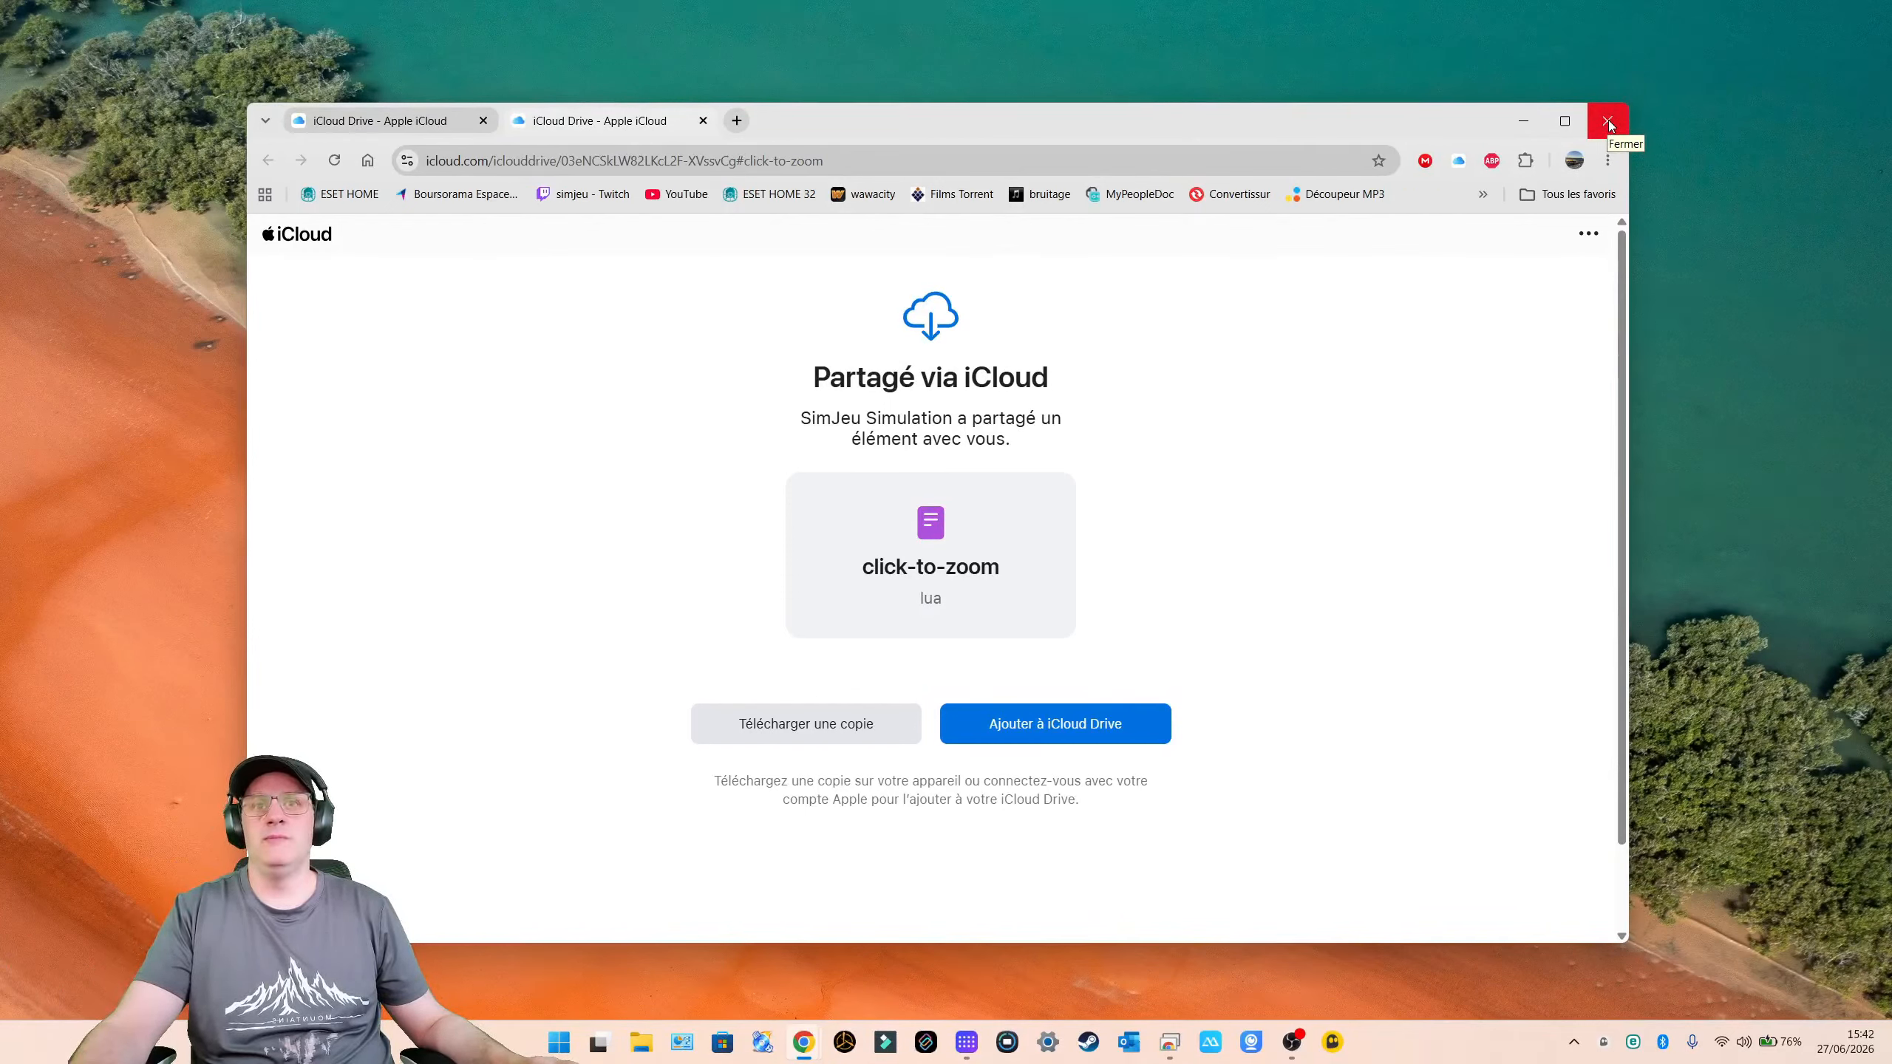
pyautogui.click(1608, 120)
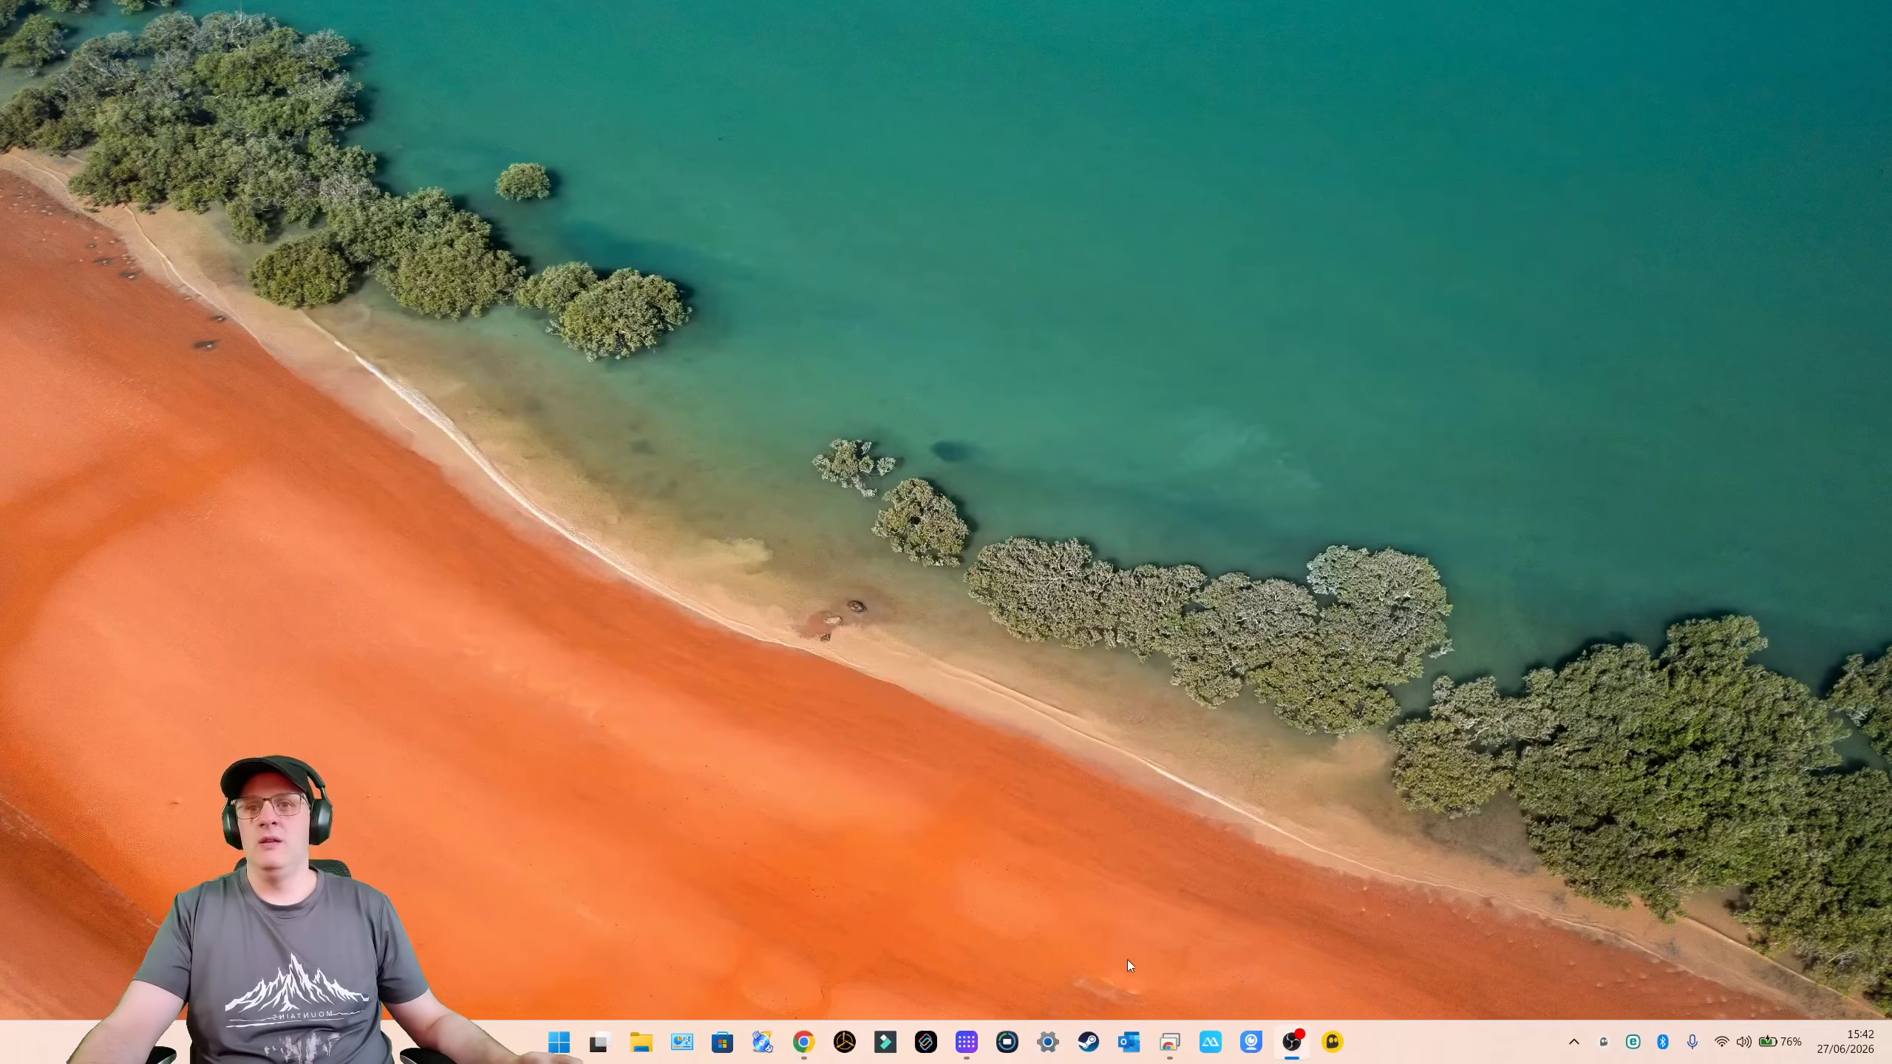
# Switch to the Chrome Remote Desktop session showing OBS and display it in full screen with the session options hidden
pyautogui.click(1172, 1044)
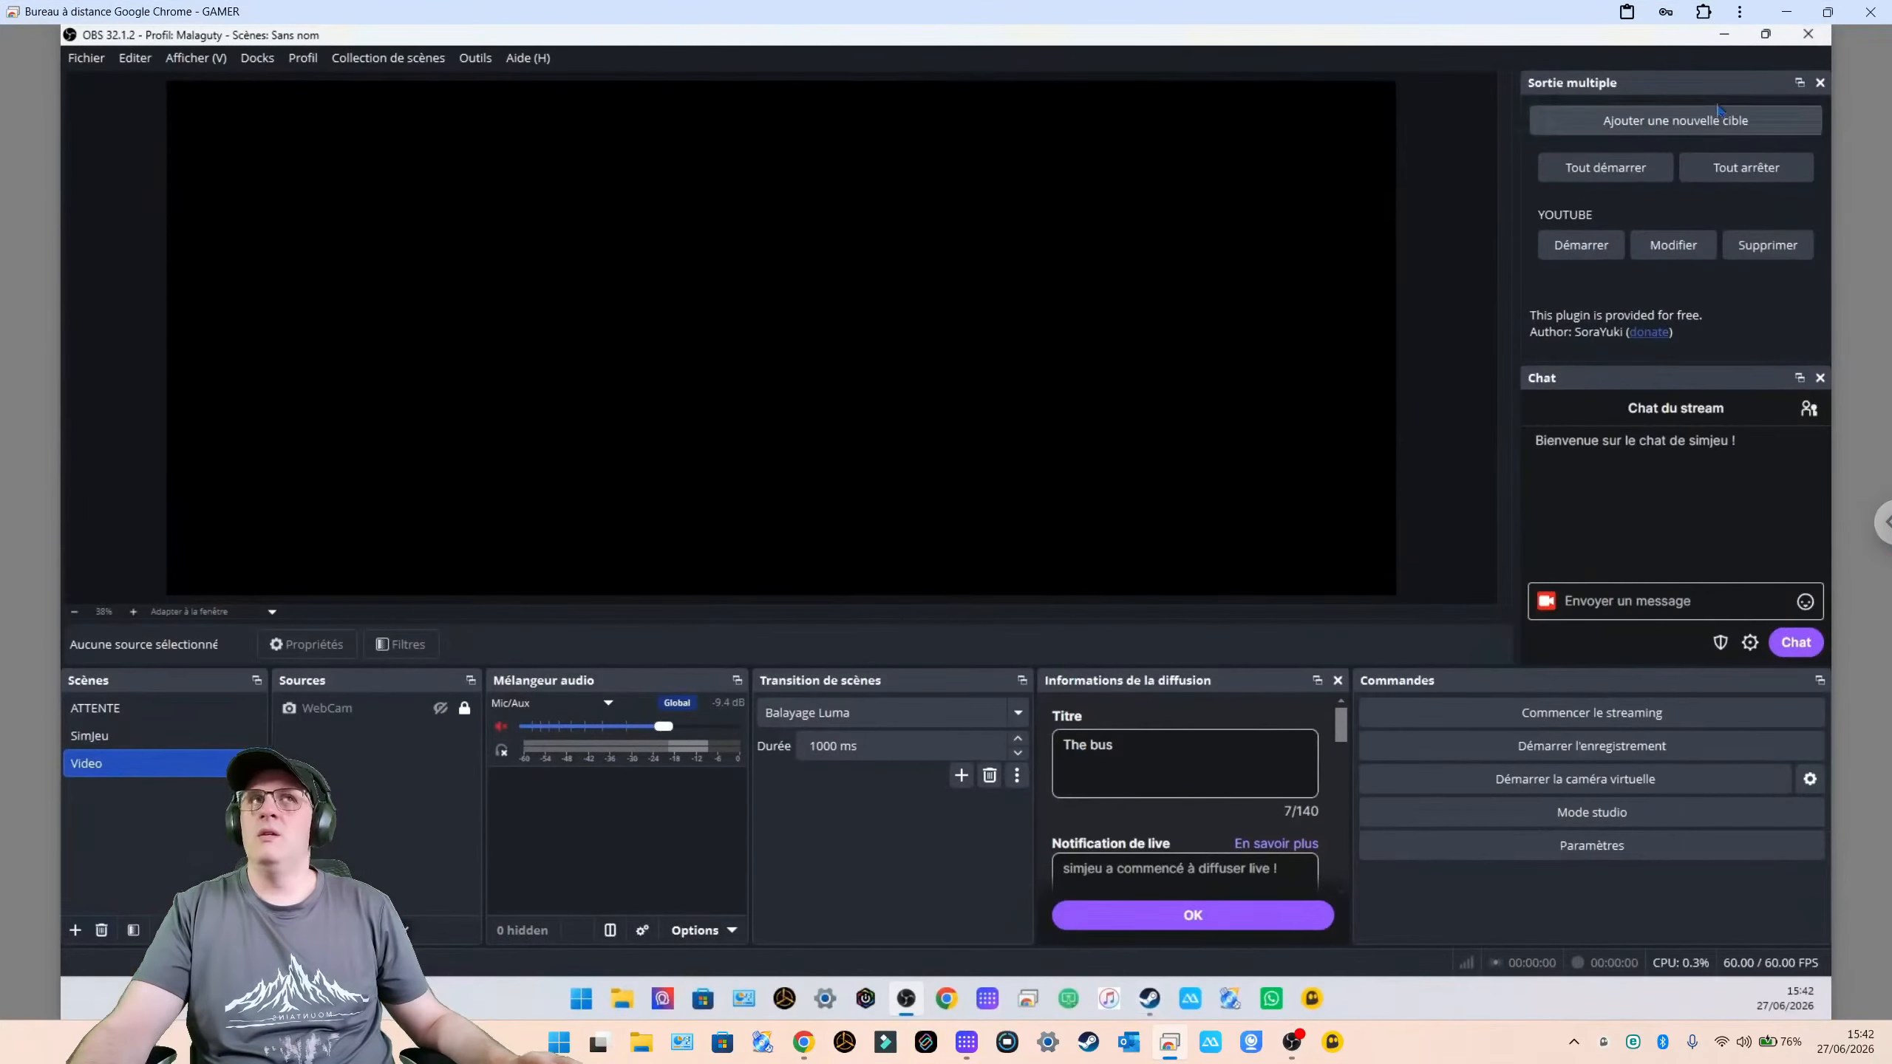
pyautogui.click(1887, 525)
pyautogui.click(1779, 108)
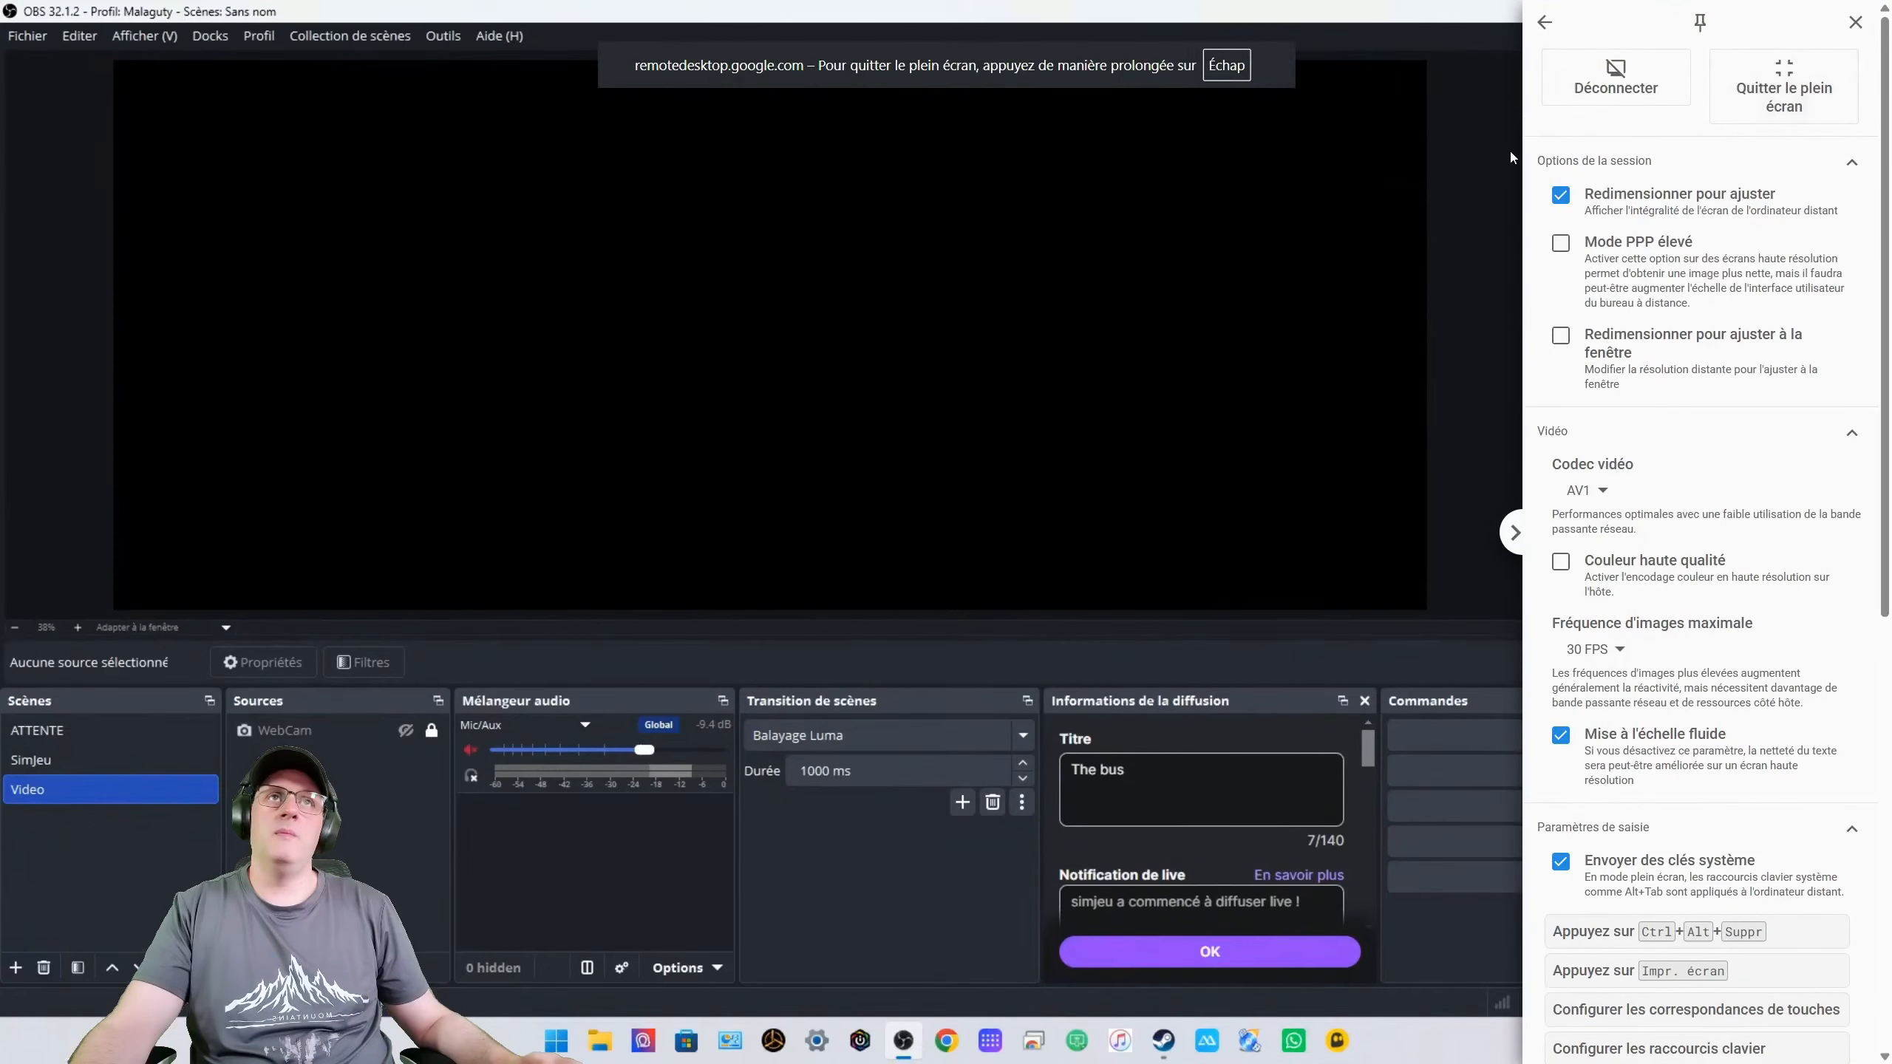
pyautogui.click(1510, 538)
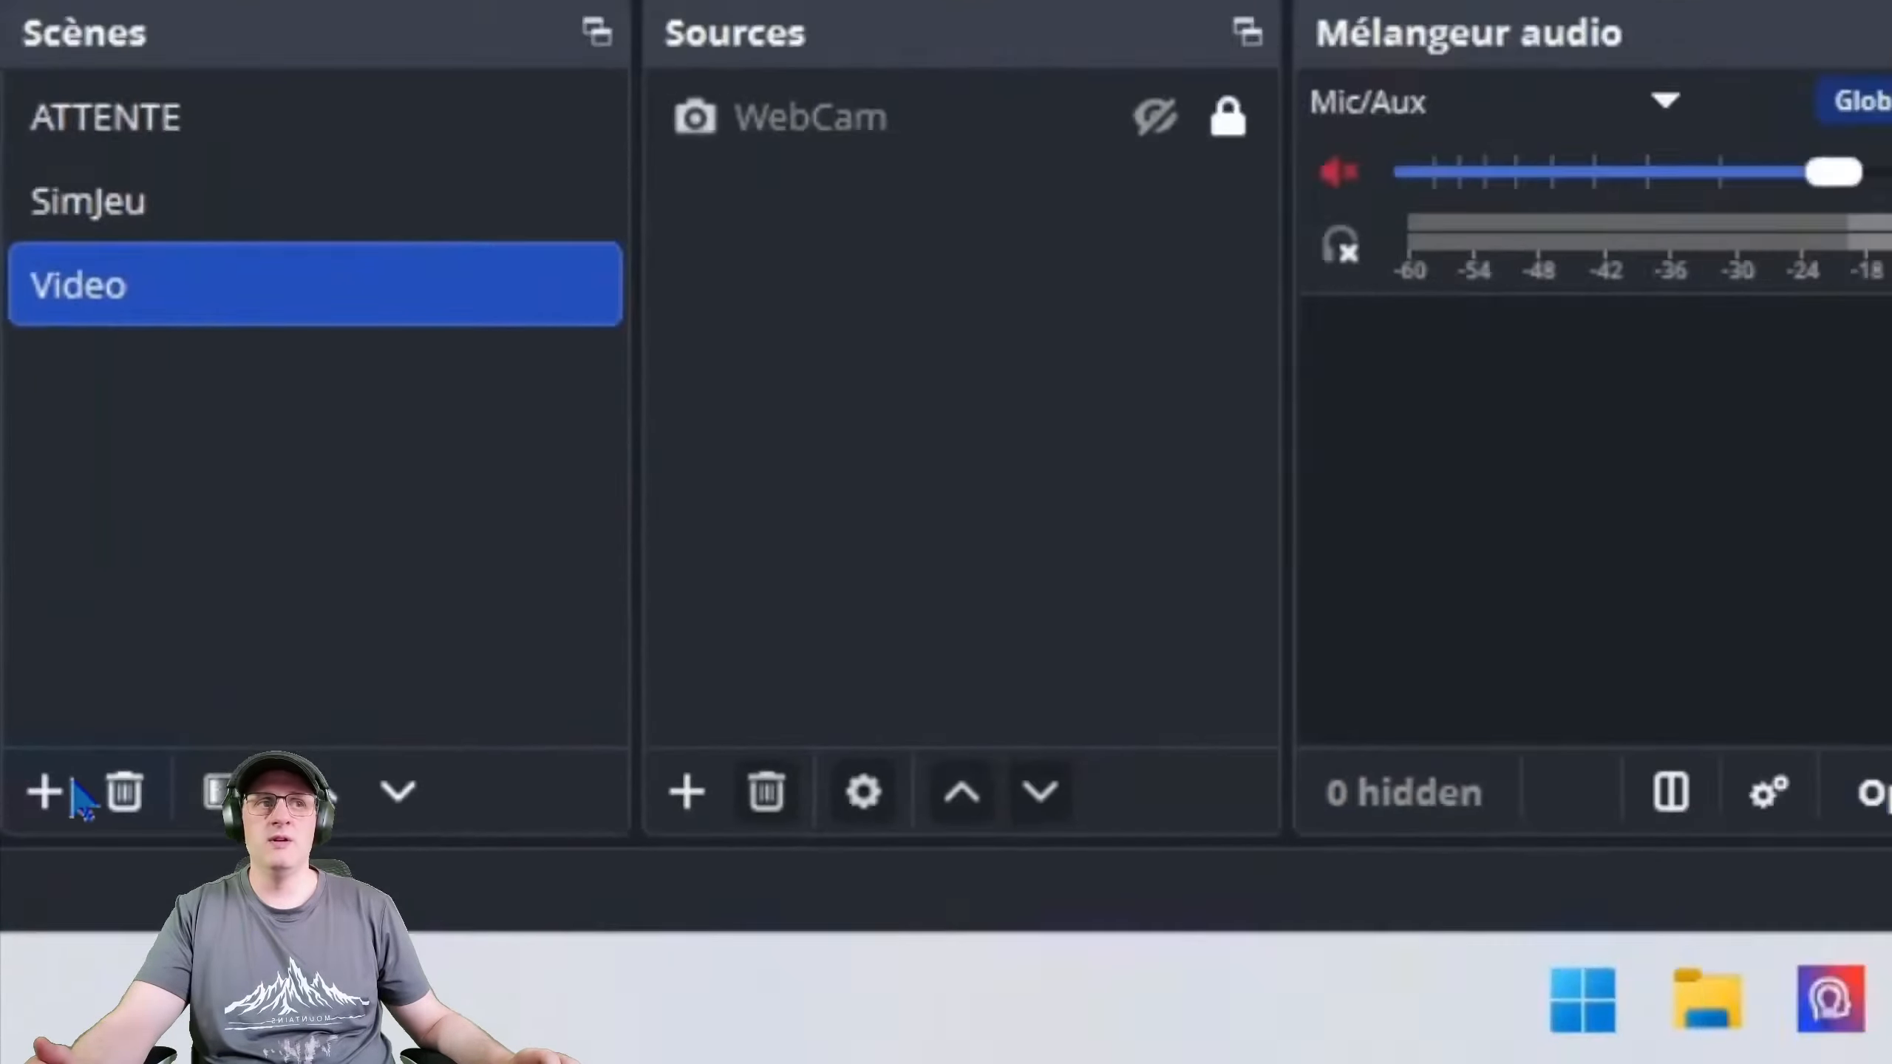
# Add a new scene named "Capture ecran"
pyautogui.click(83, 675)
pyautogui.click(759, 511)
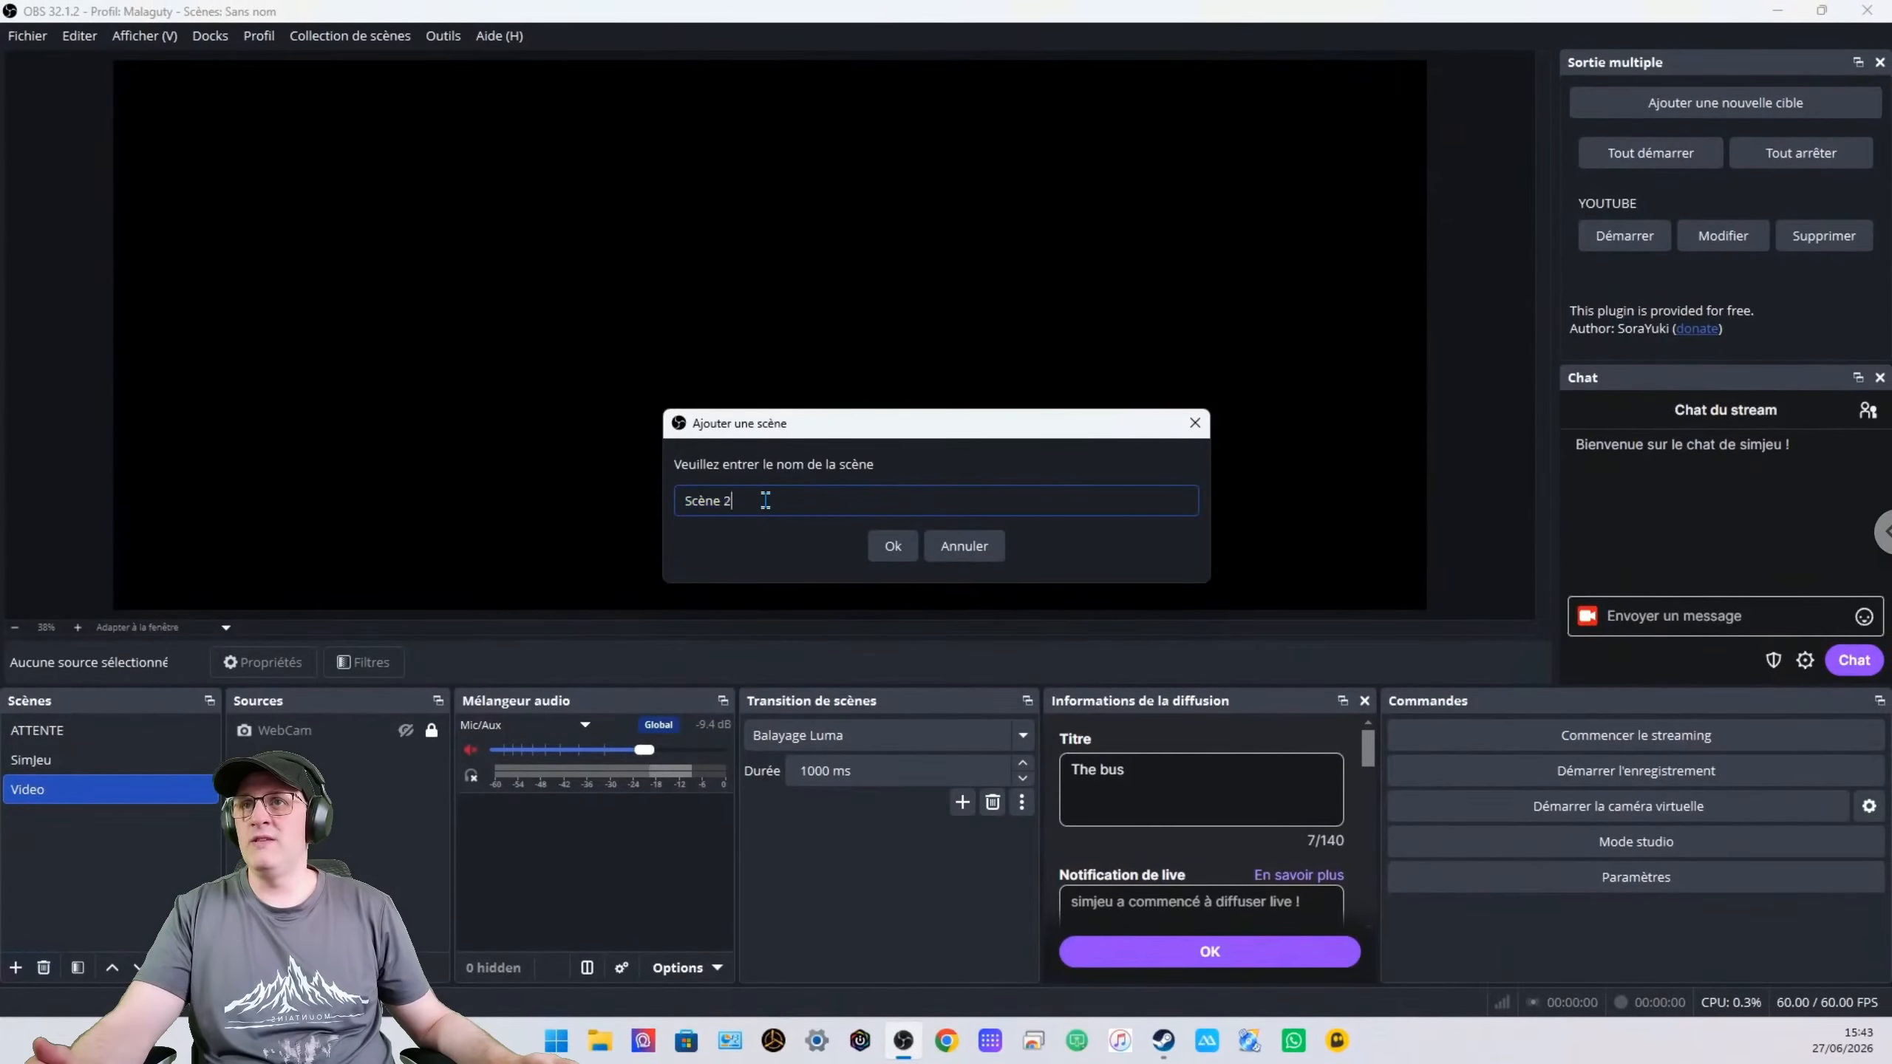
pyautogui.moveTo(727, 502); pyautogui.dragTo(668, 501)
pyautogui.press('Right')
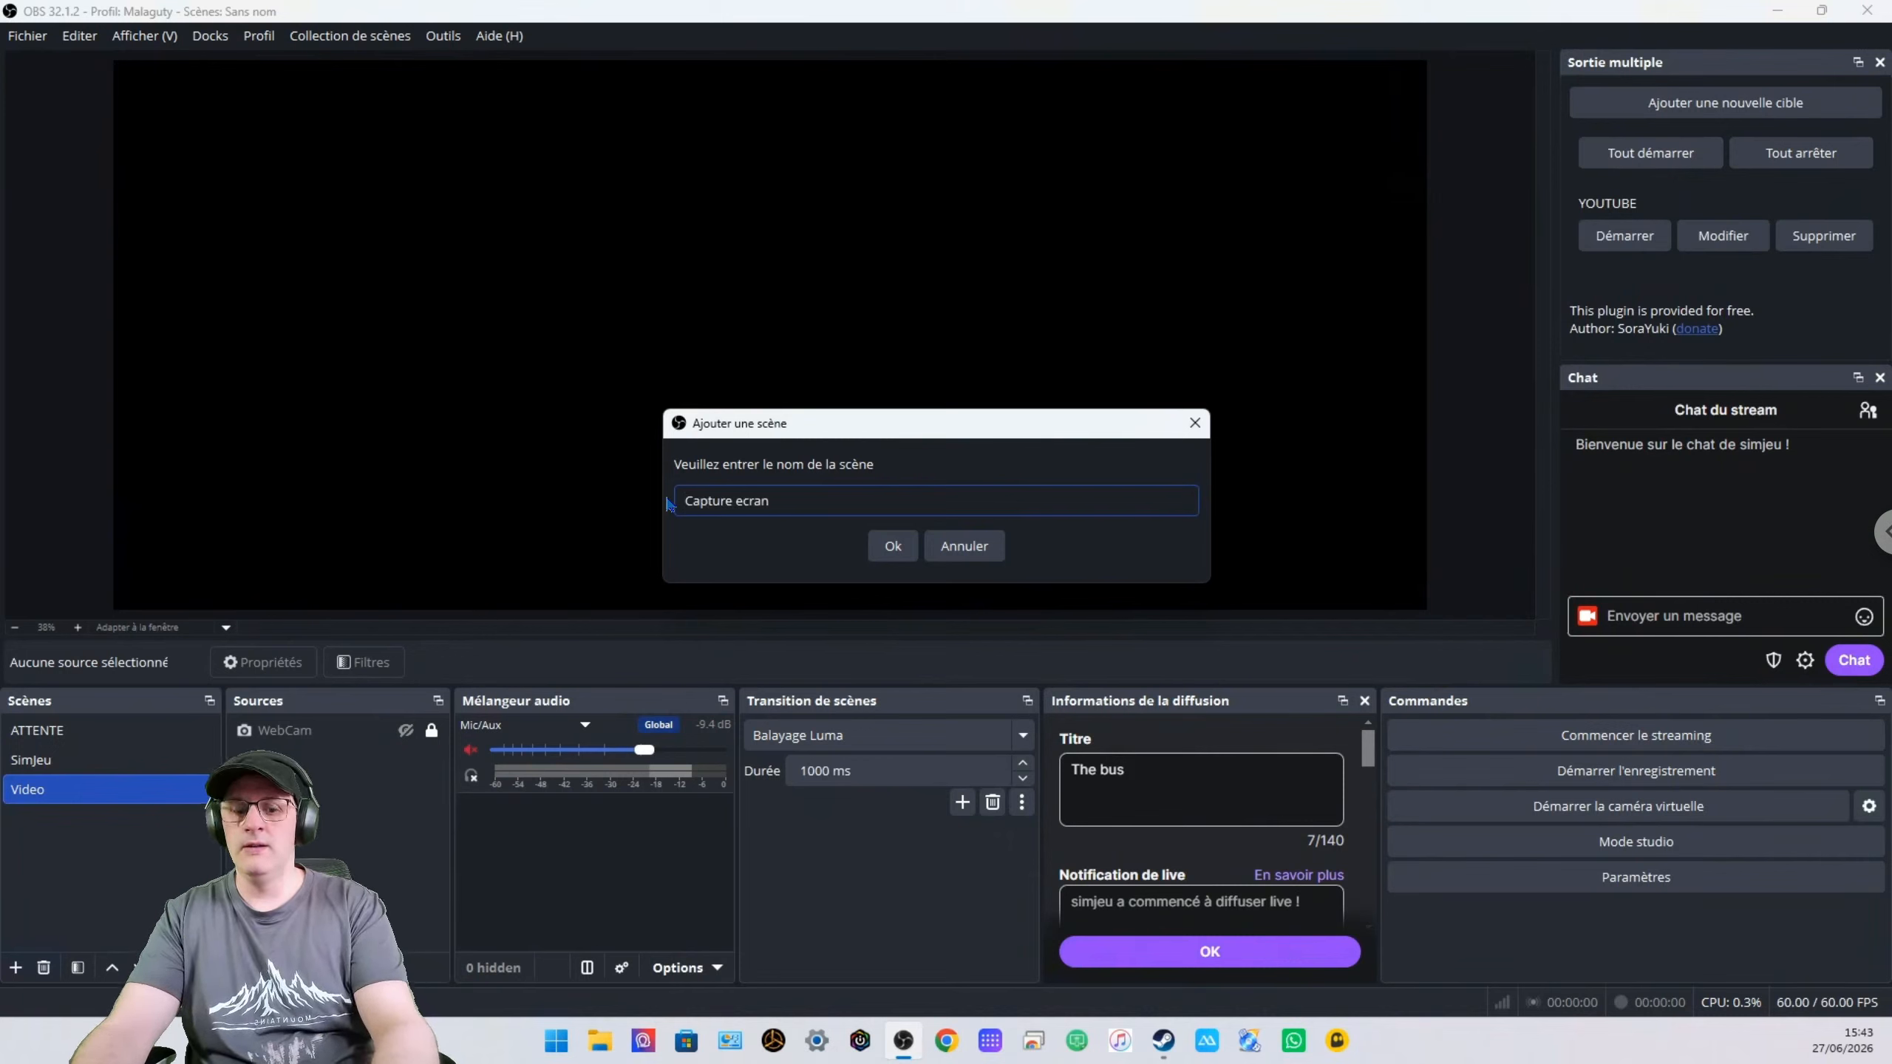
pyautogui.press('Return')
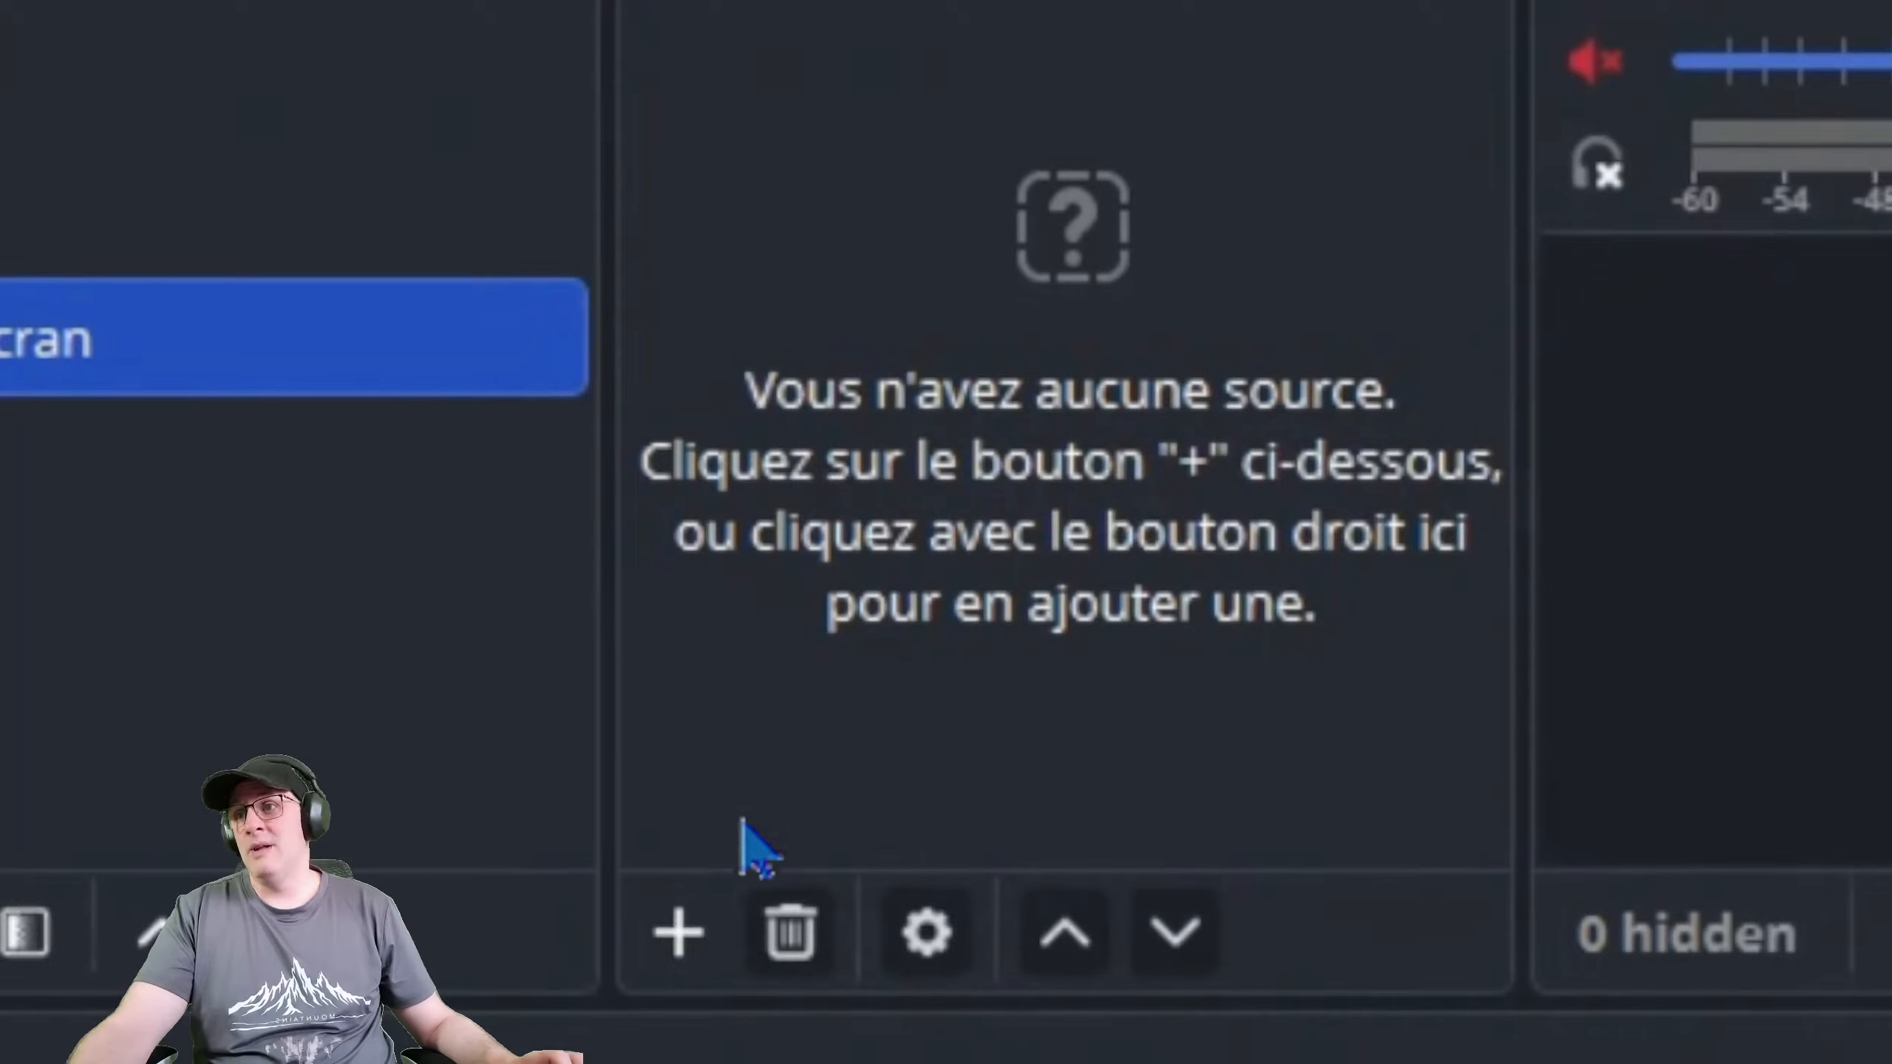
# Add a display capture (Capture d'écran) source named "Windows" to the Capture ecran scene
pyautogui.click(676, 932)
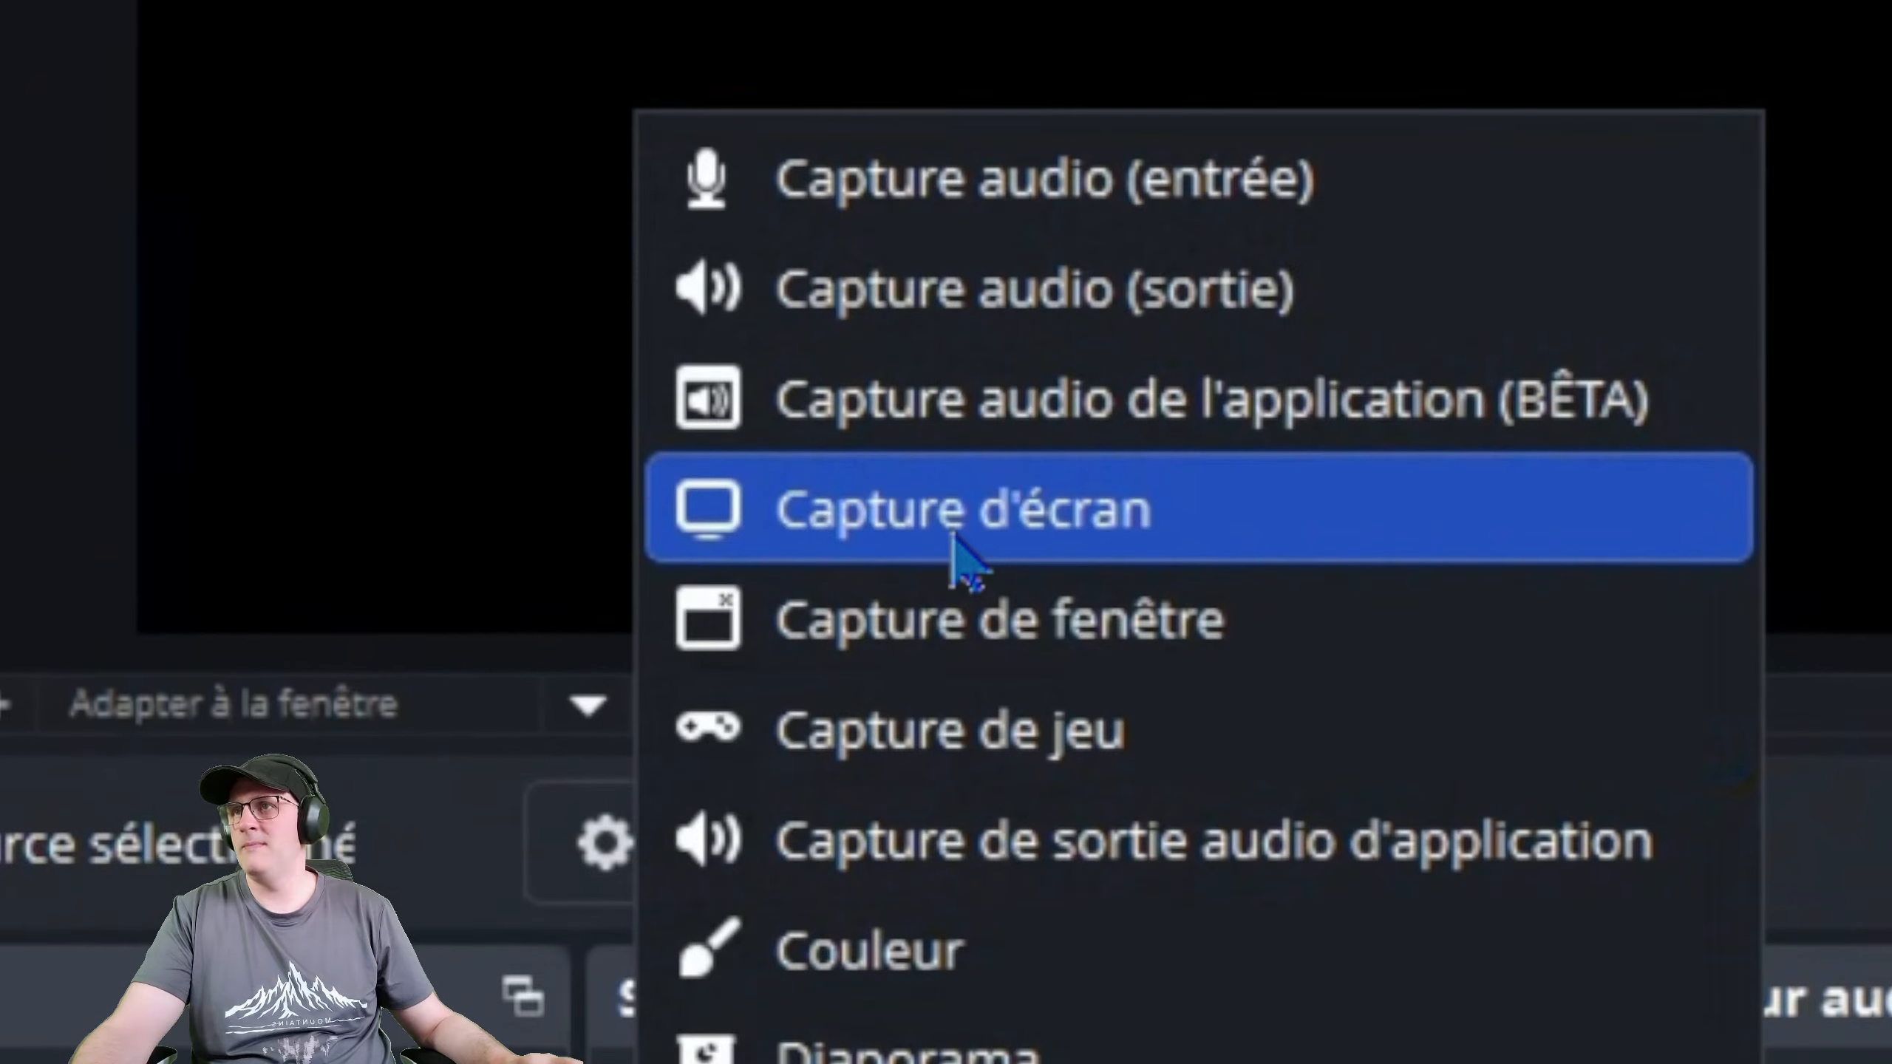
pyautogui.click(954, 536)
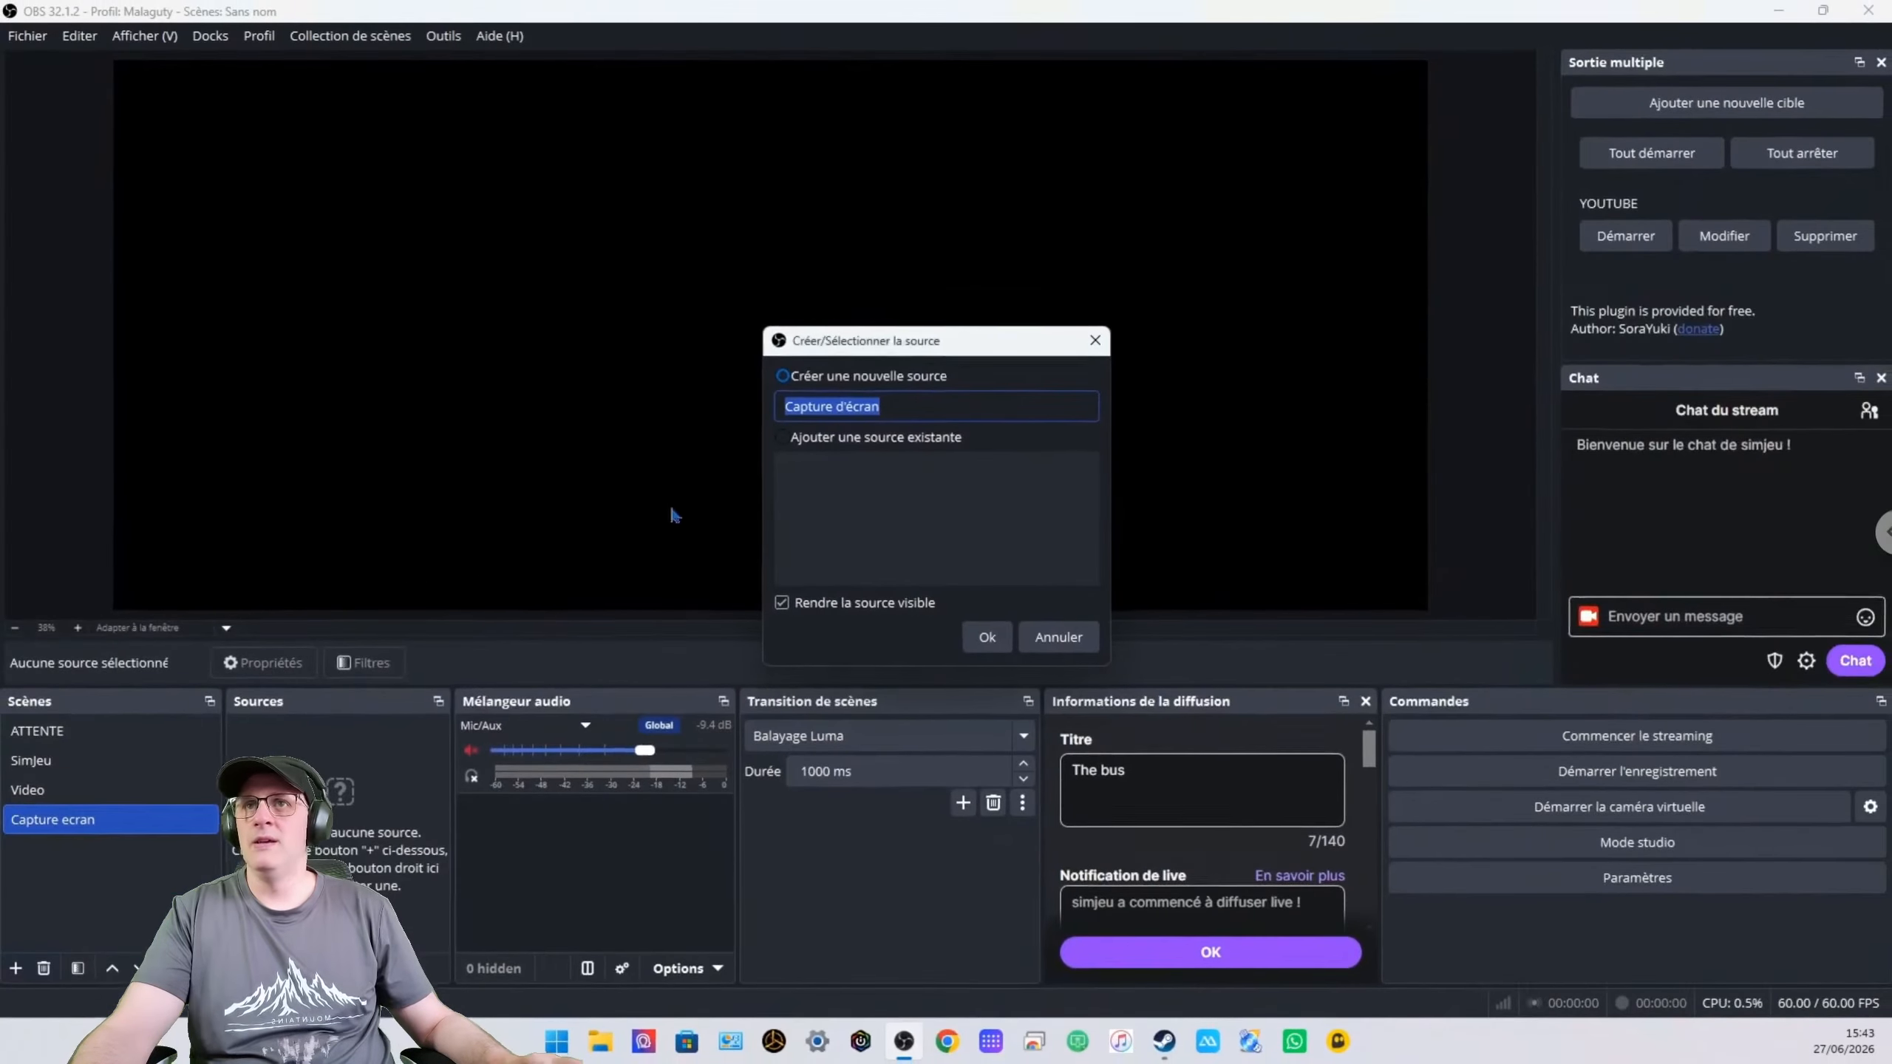
pyautogui.moveTo(894, 406); pyautogui.dragTo(770, 409)
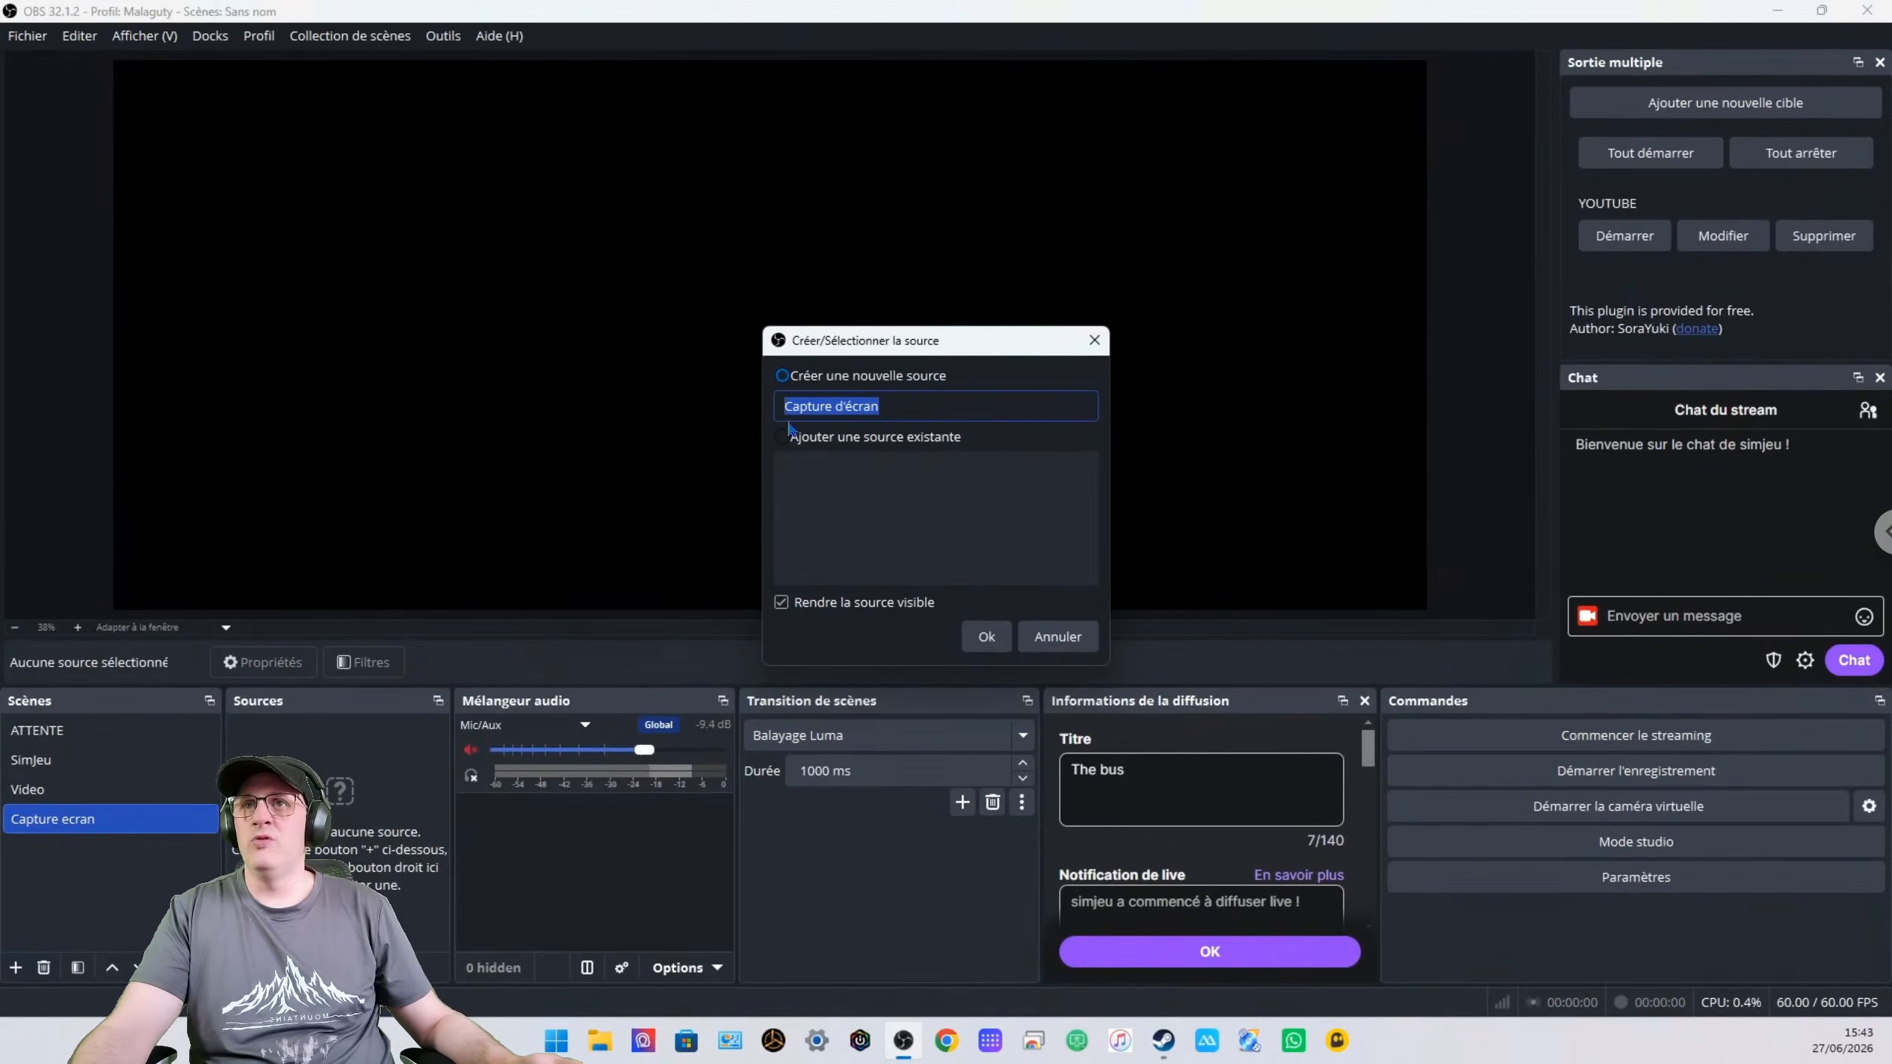
pyautogui.press('BackSpace')
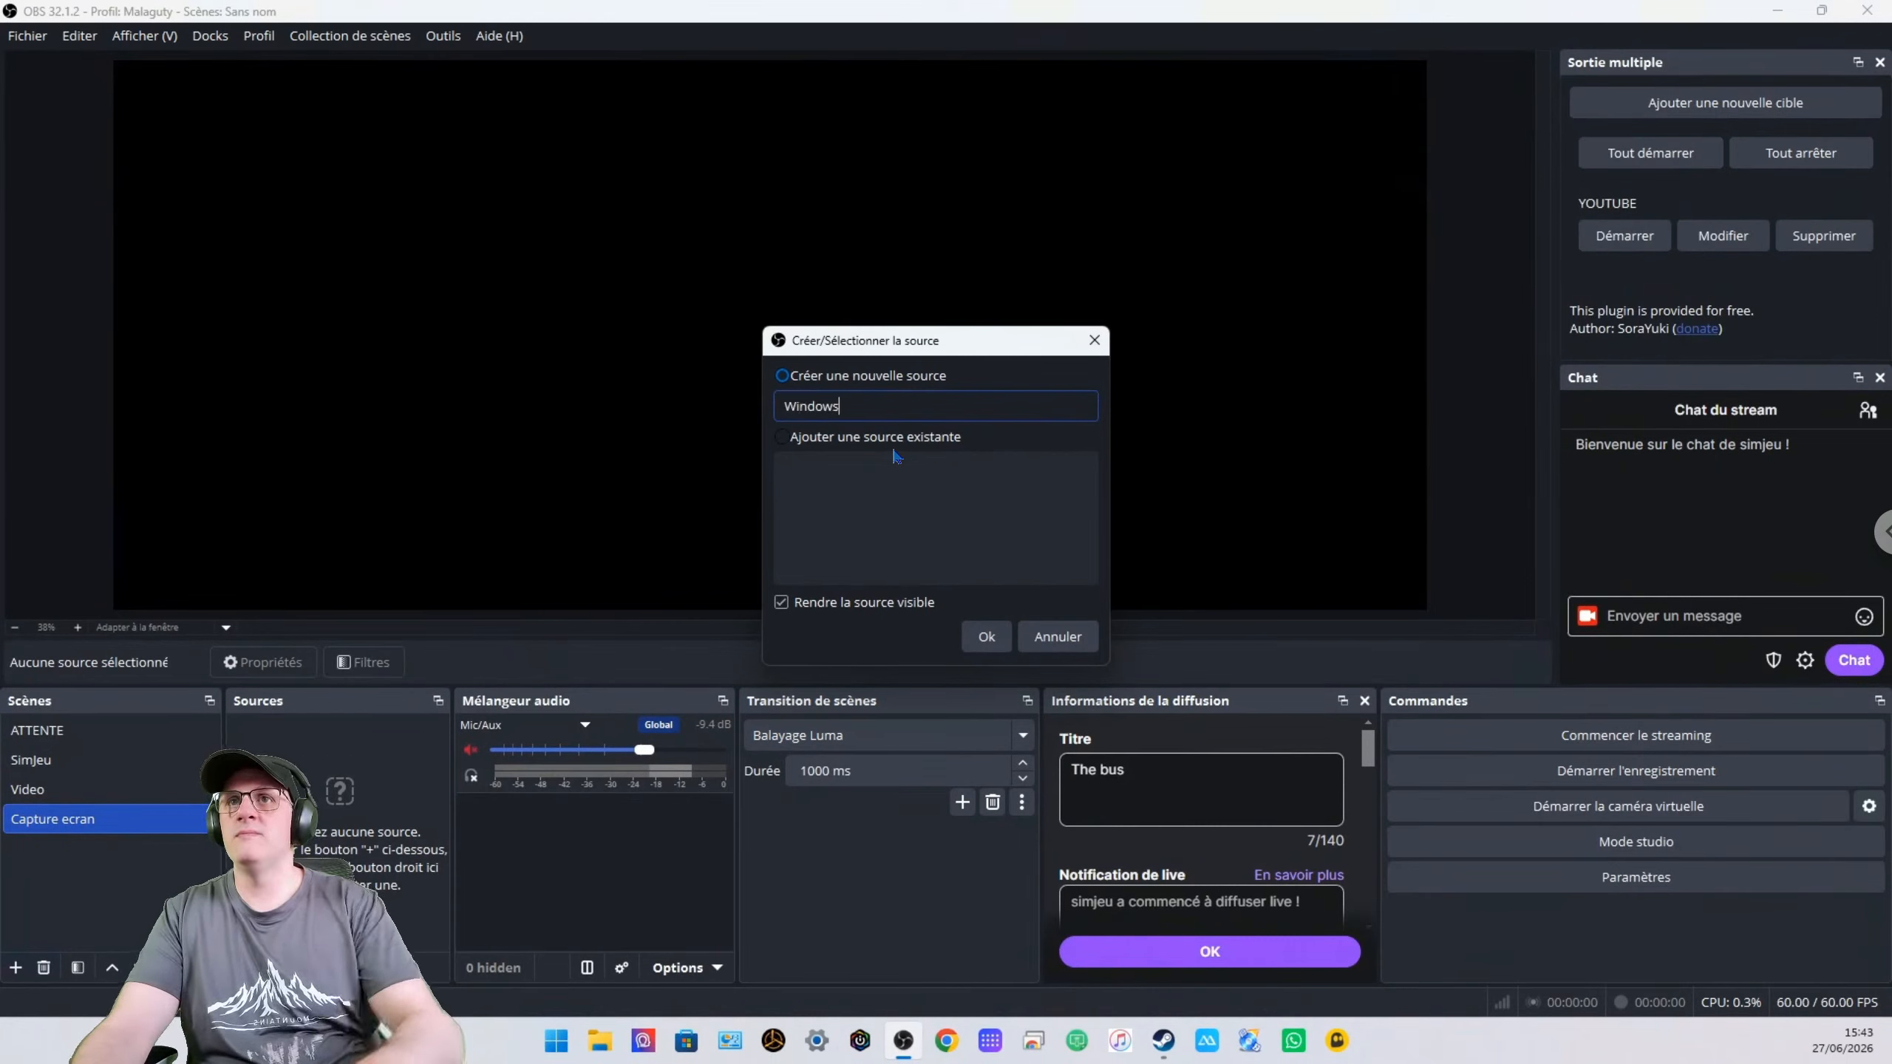
pyautogui.click(998, 637)
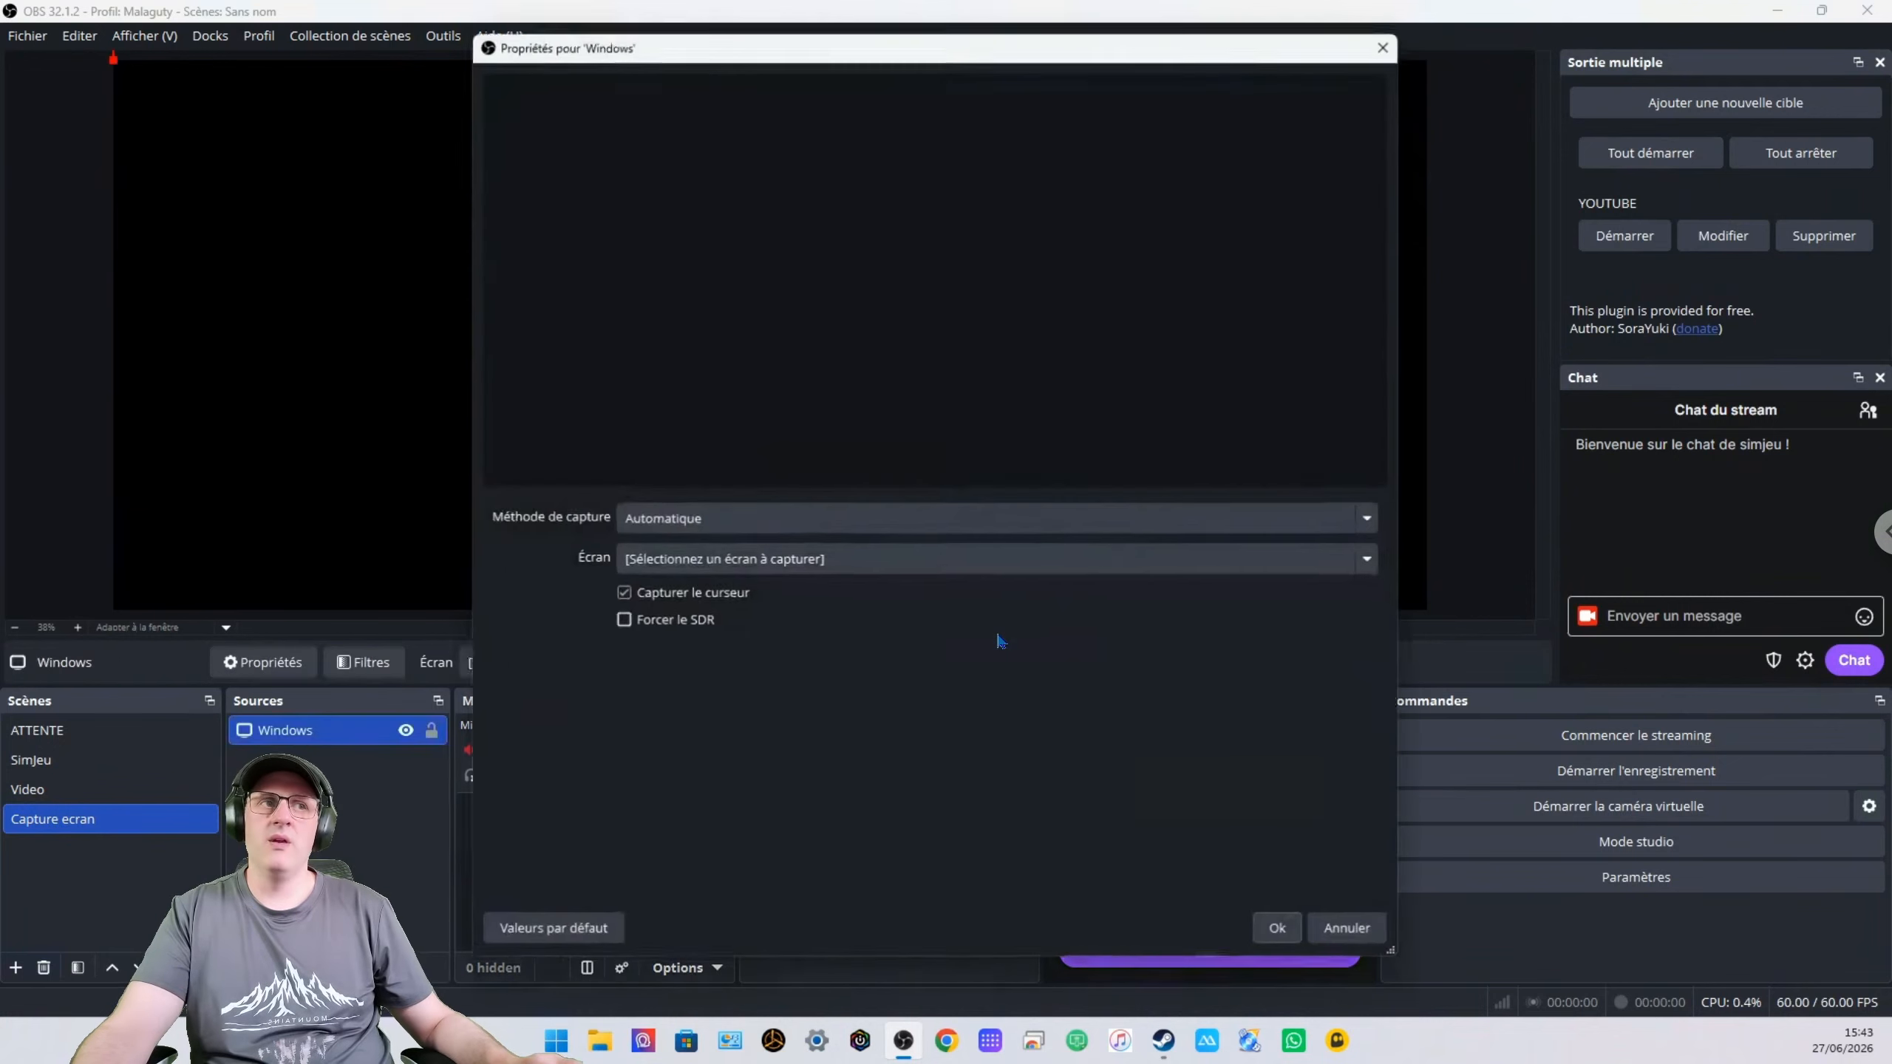
# Set the Windows source to capture the MSI MP341CQ 3440x1440 screen and confirm its properties
pyautogui.click(1378, 570)
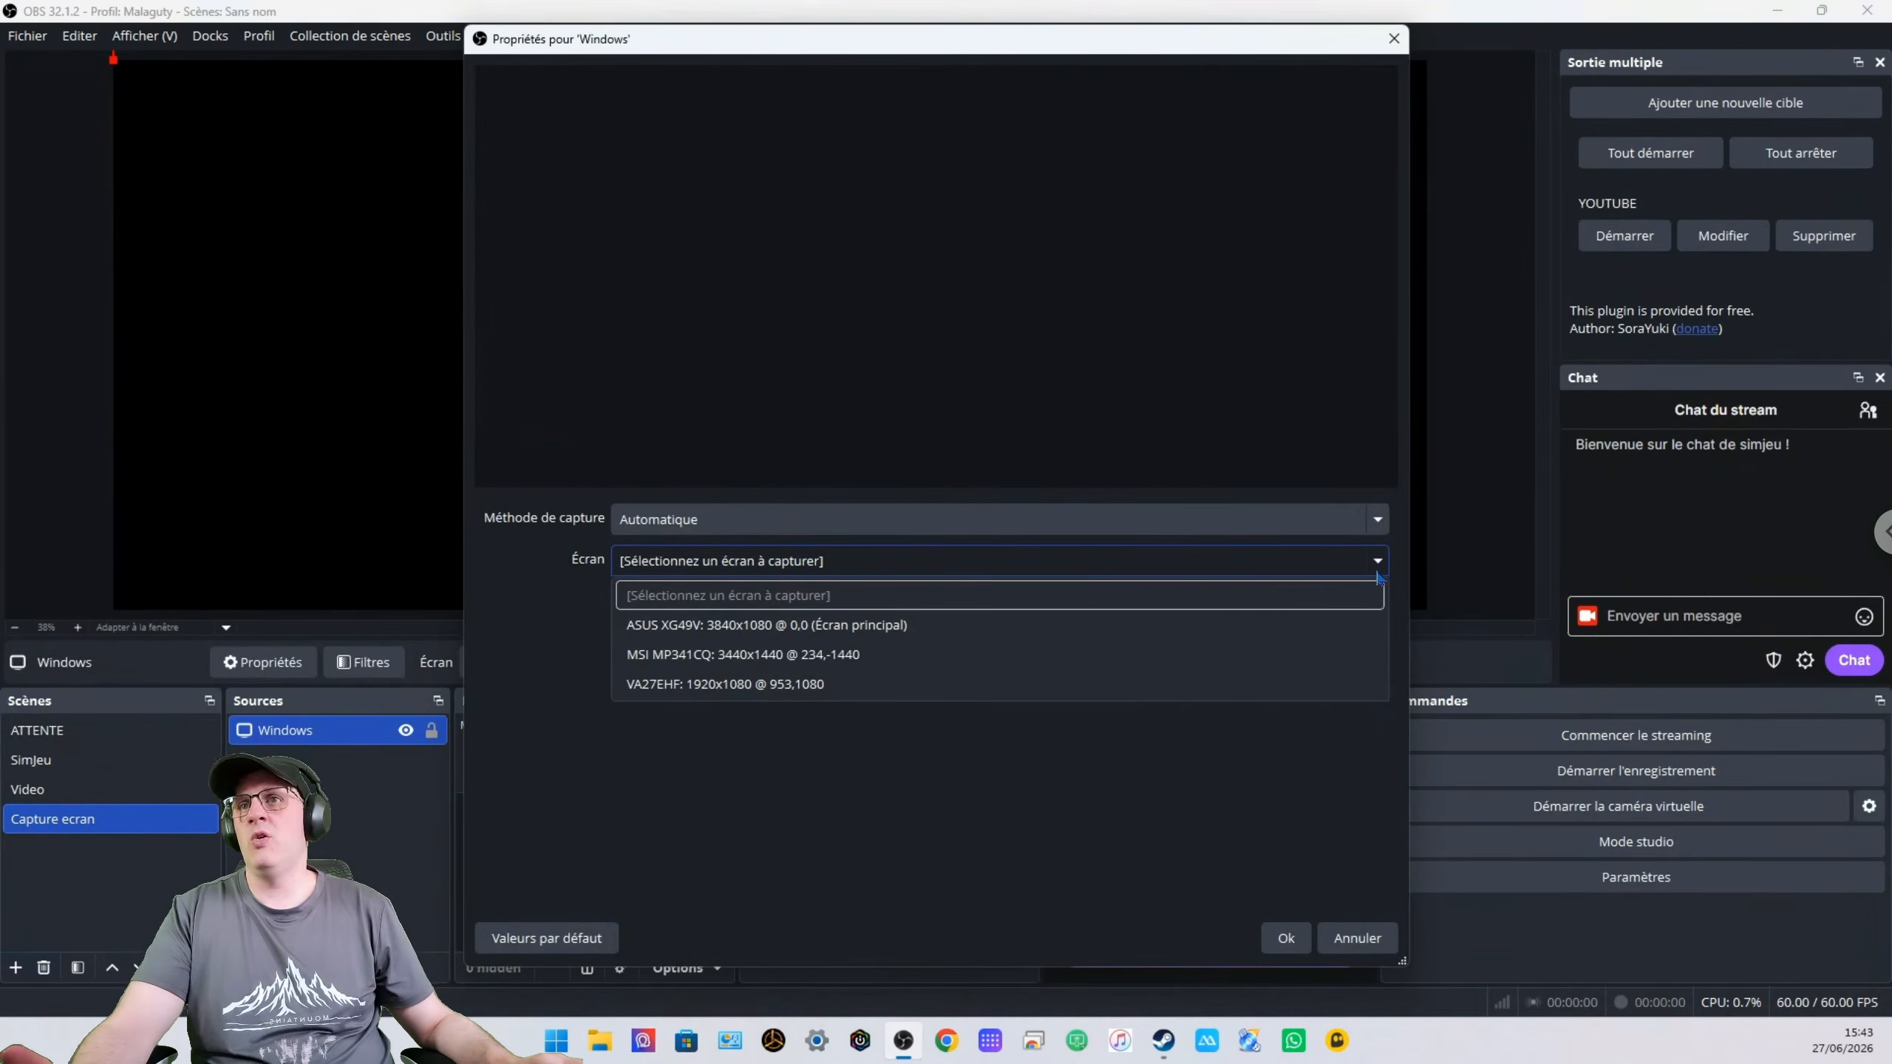
pyautogui.click(1302, 661)
pyautogui.click(1286, 938)
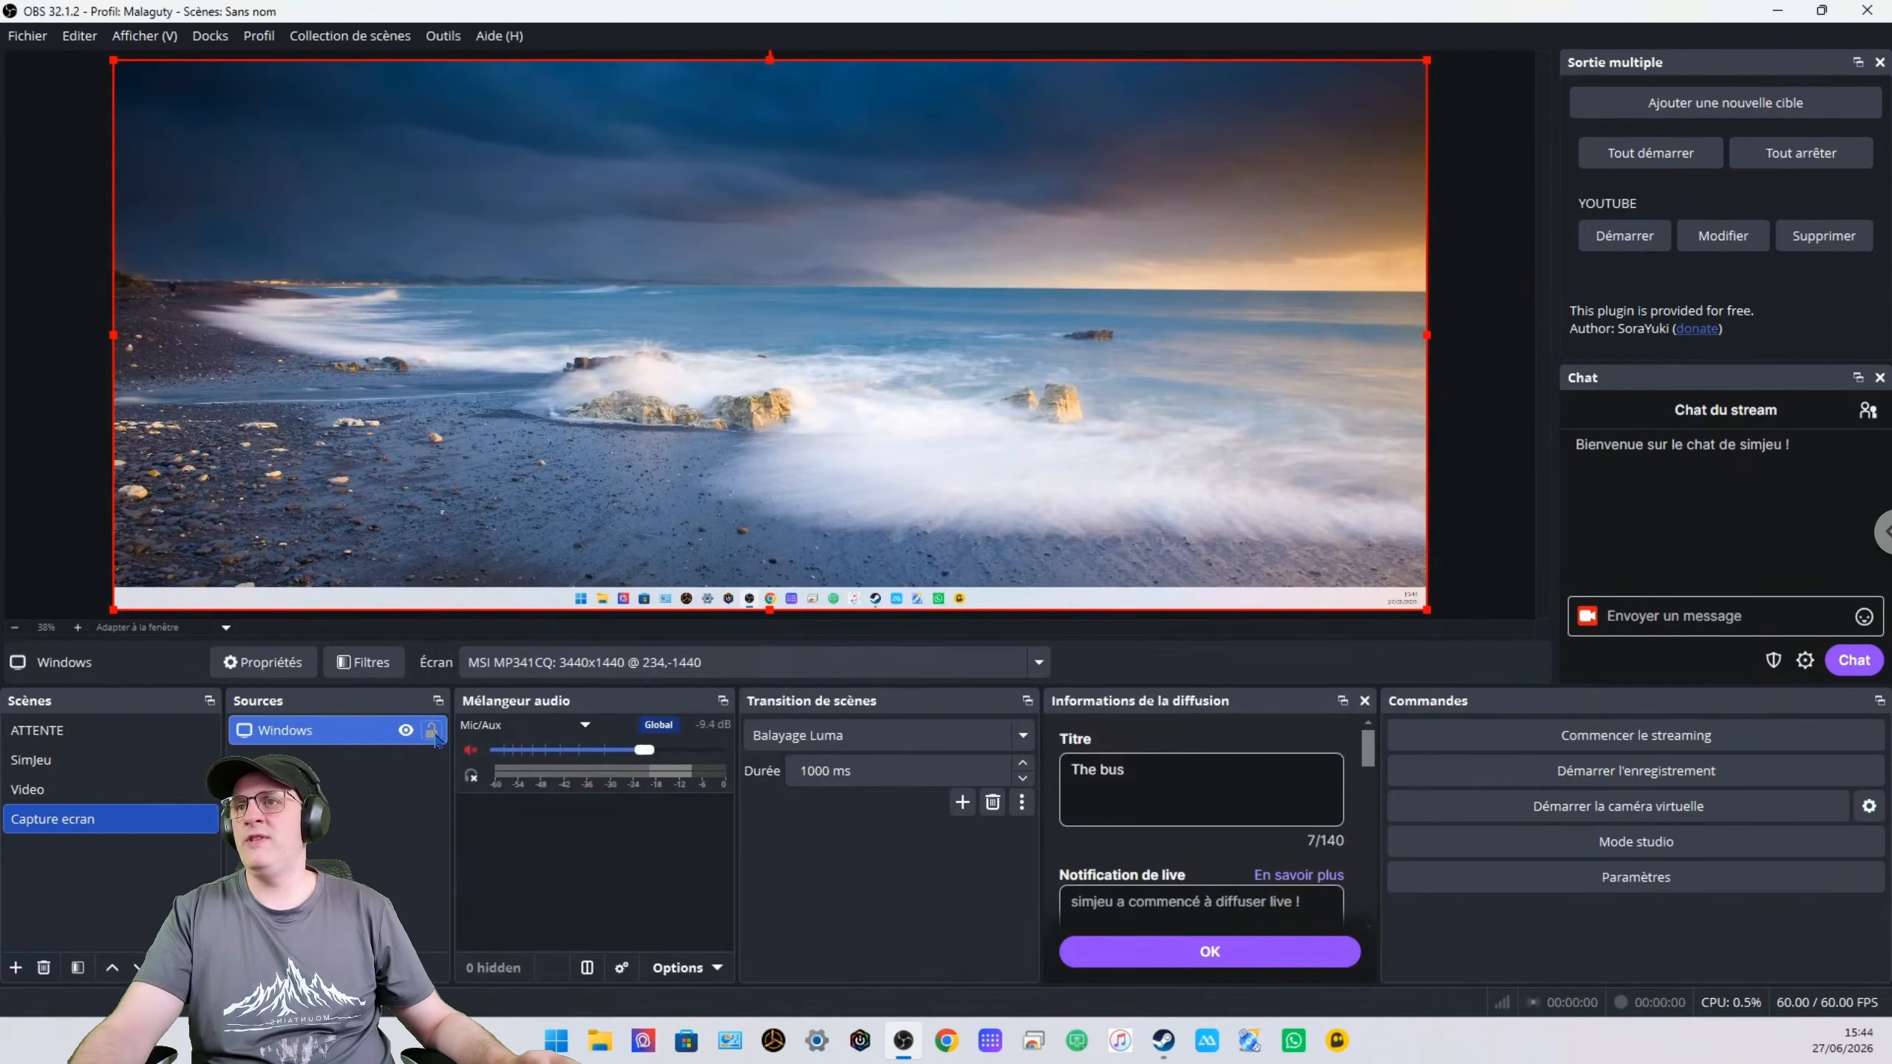
# Lock the Windows source in the Capture ecran scene
pyautogui.click(432, 732)
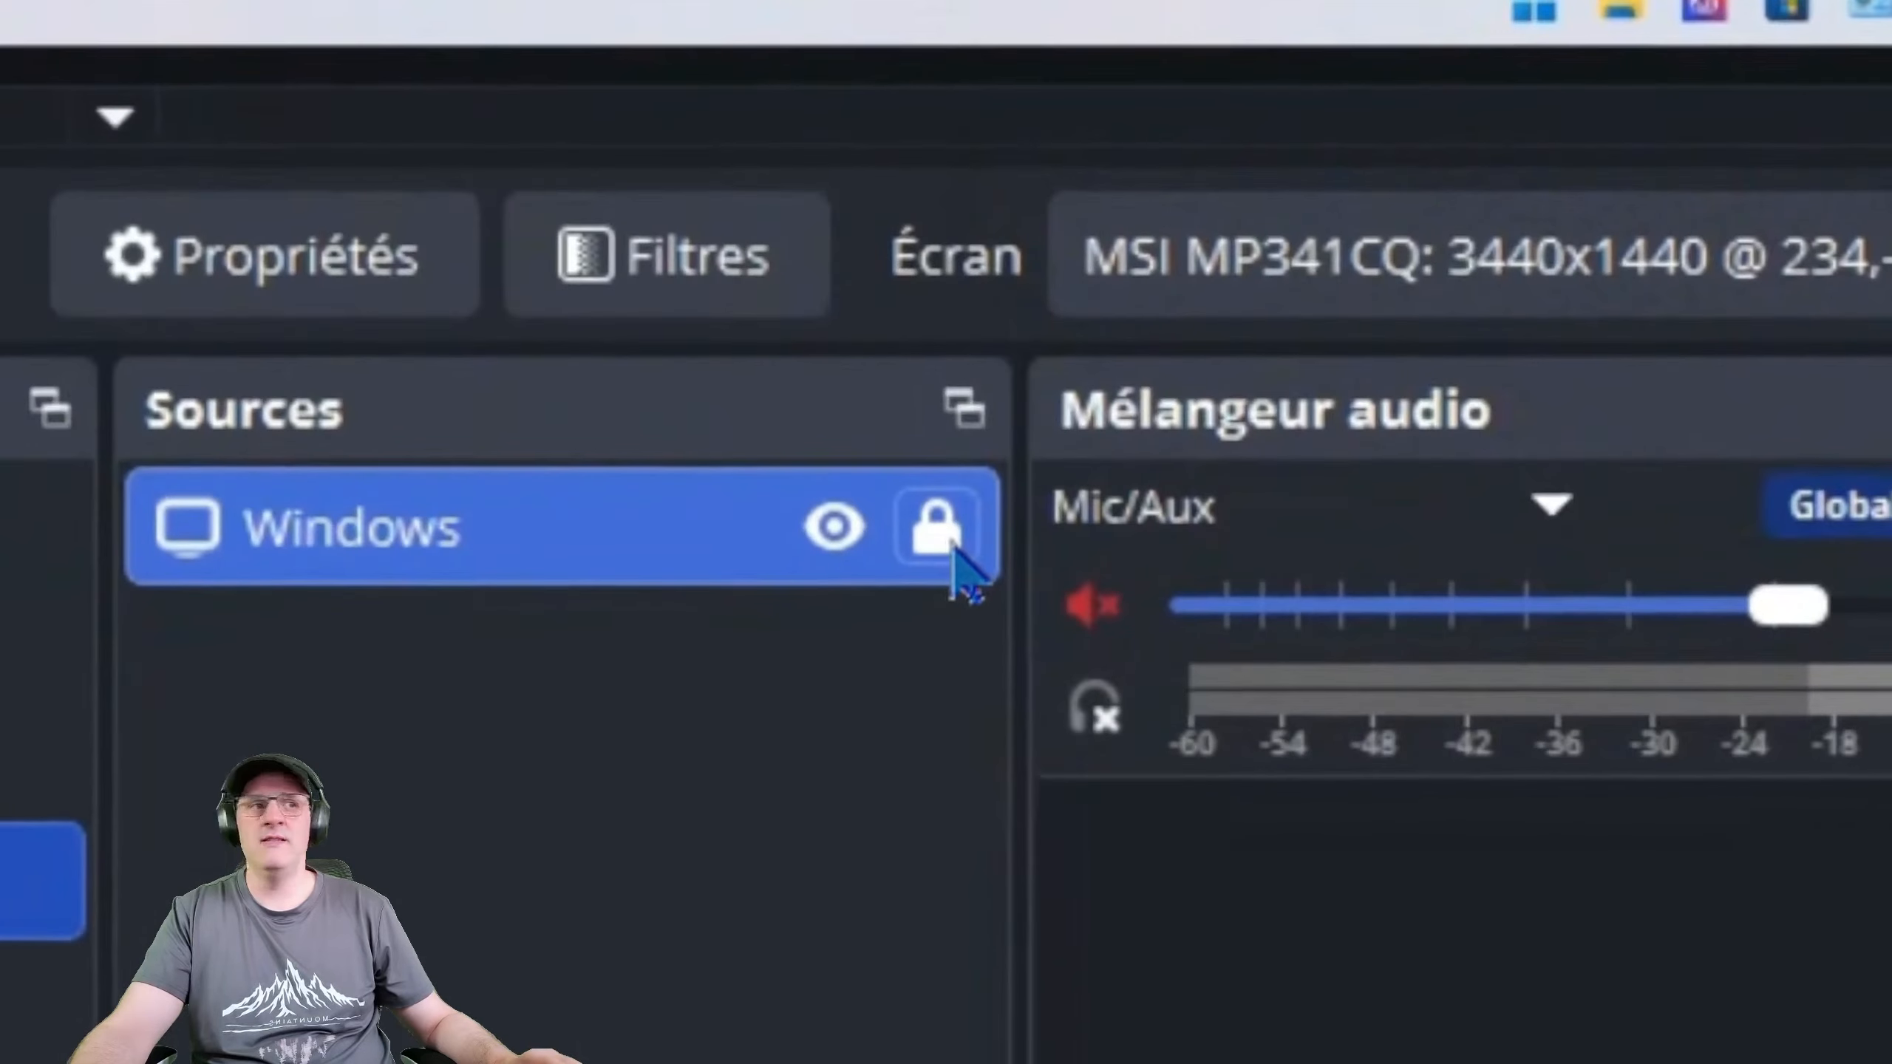
pyautogui.click(432, 732)
pyautogui.click(952, 546)
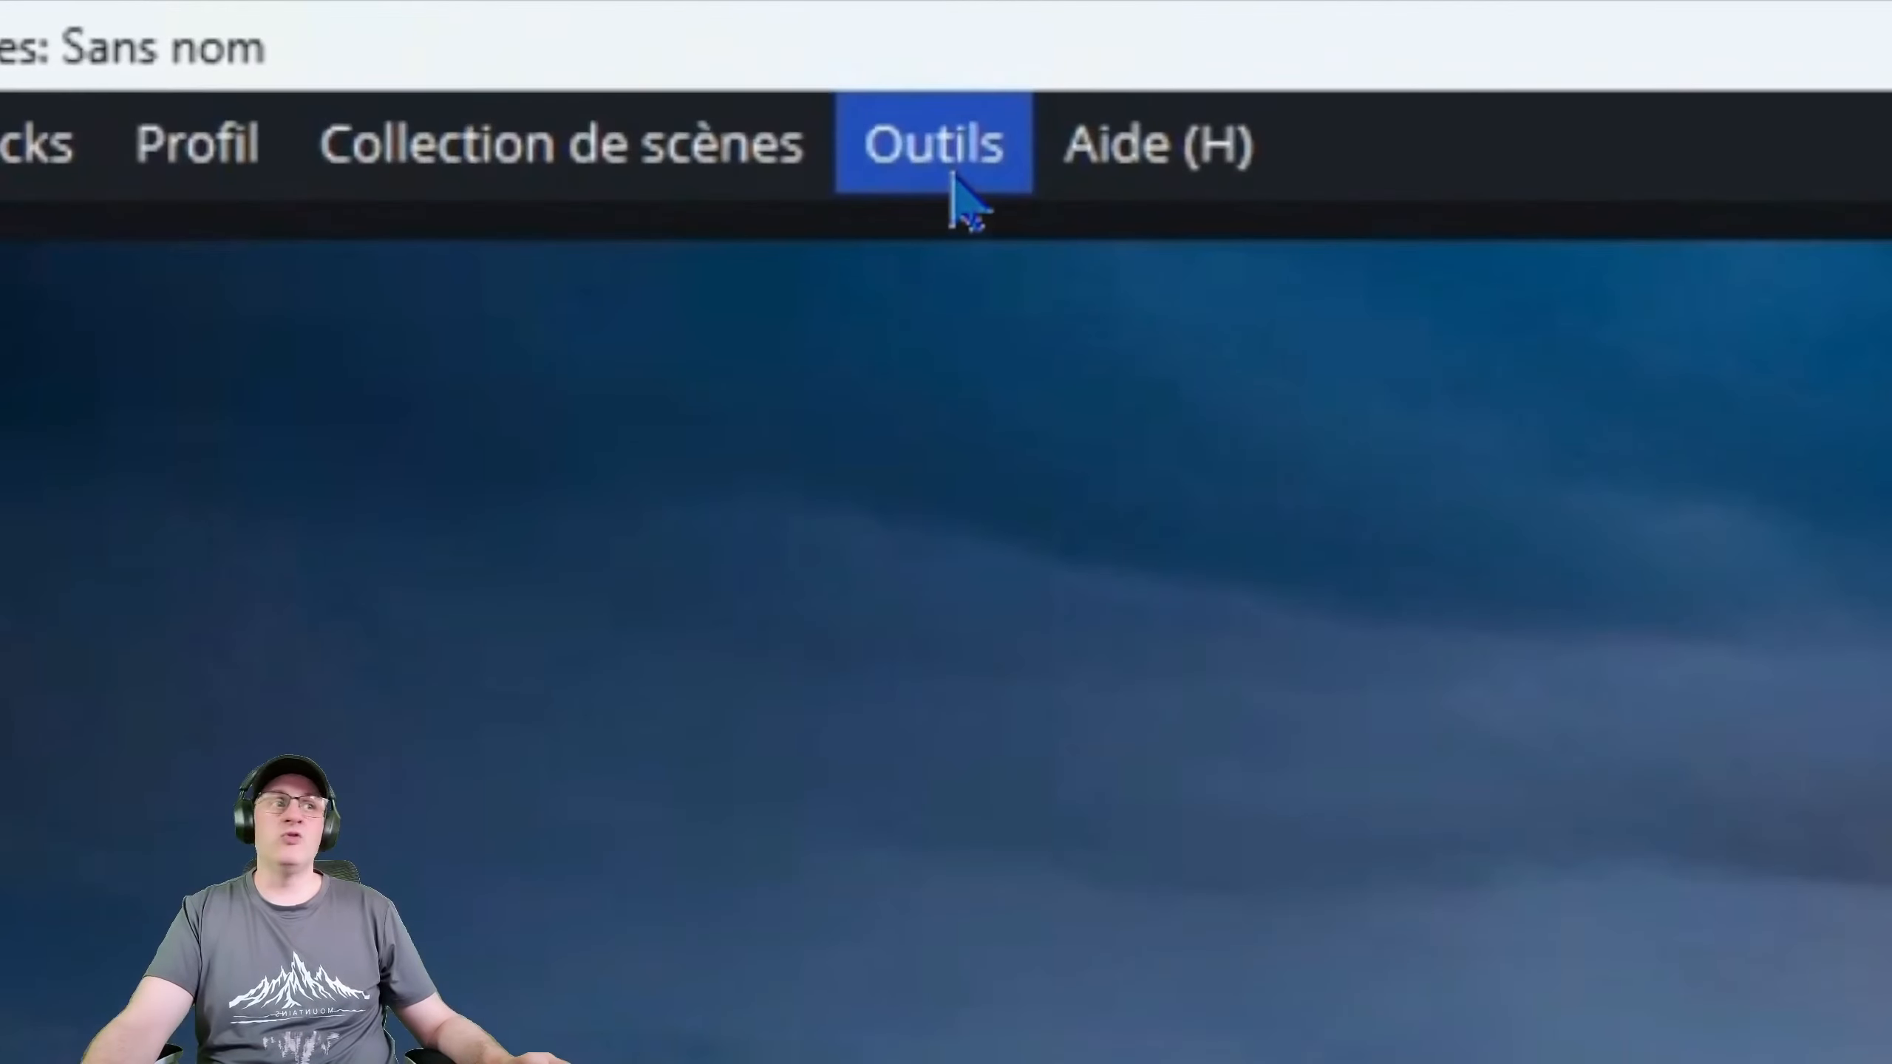
# Load the click-to-zoom.lua script from the Musique folder into the OBS scripts
pyautogui.click(447, 37)
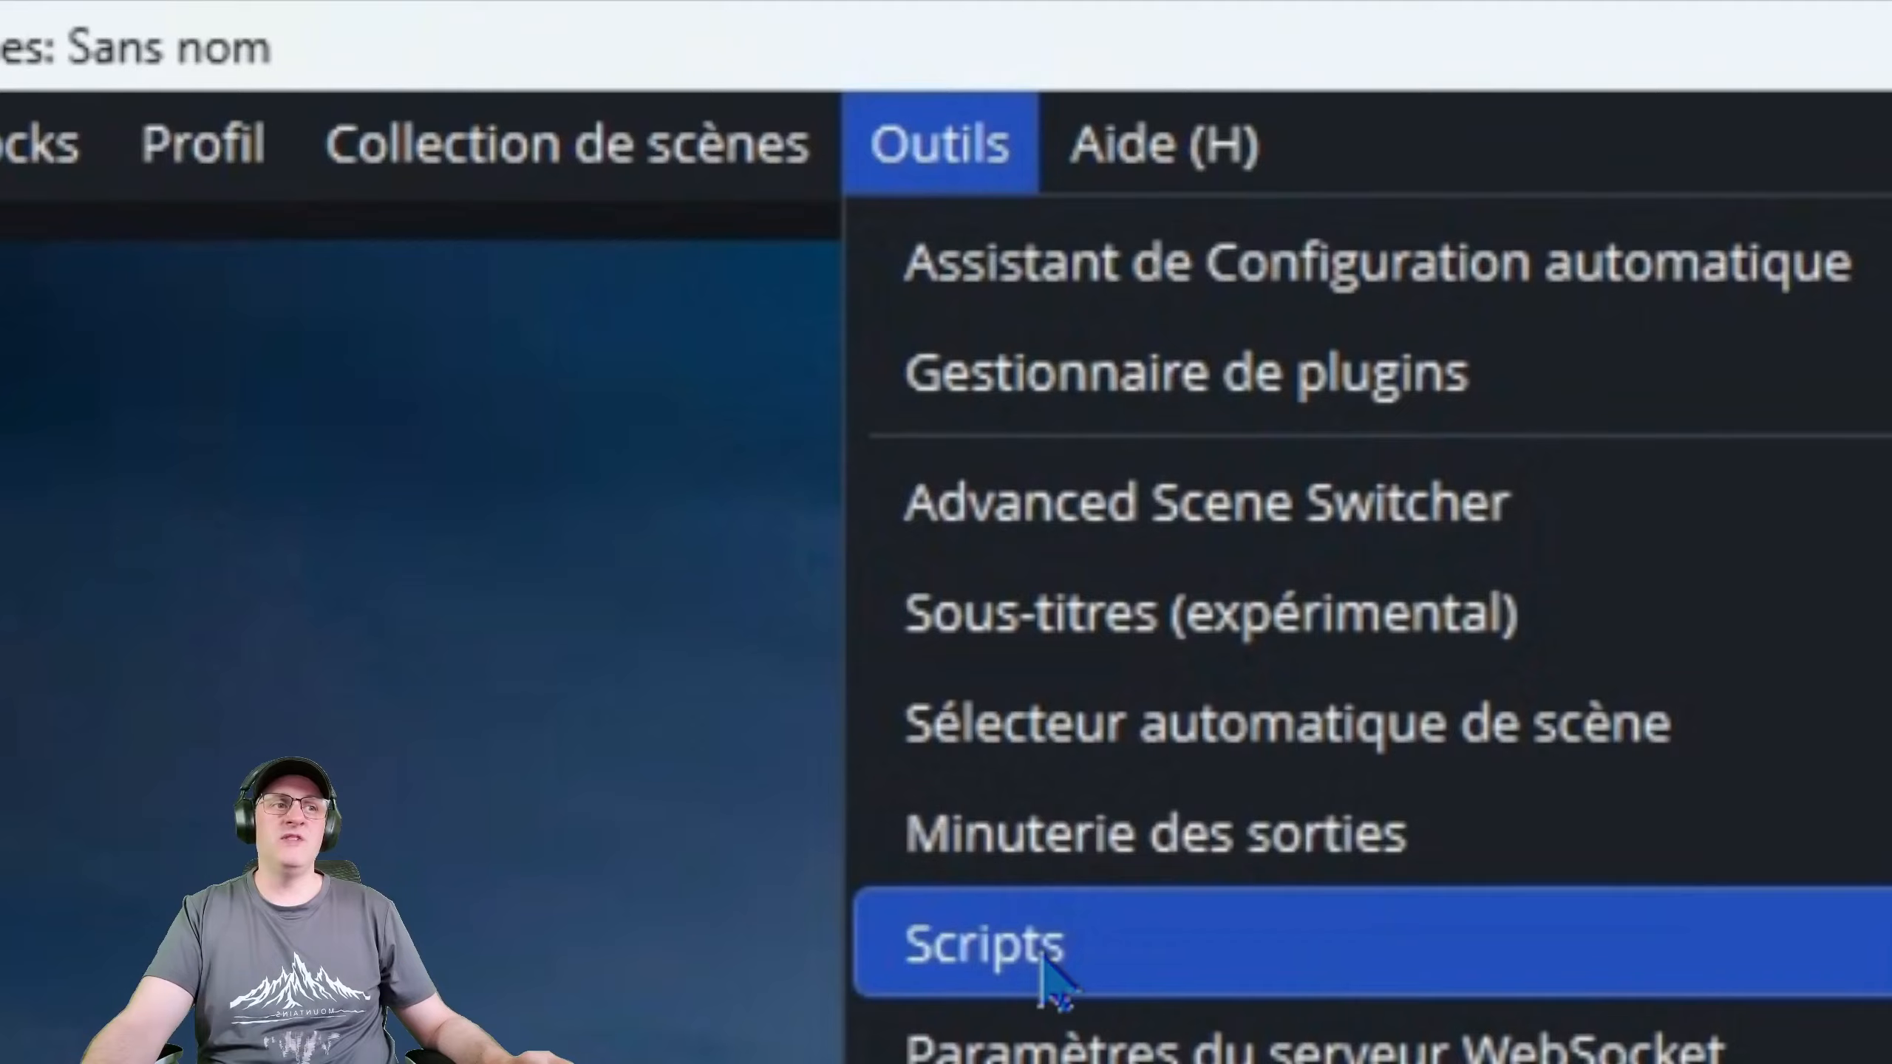
pyautogui.click(1045, 959)
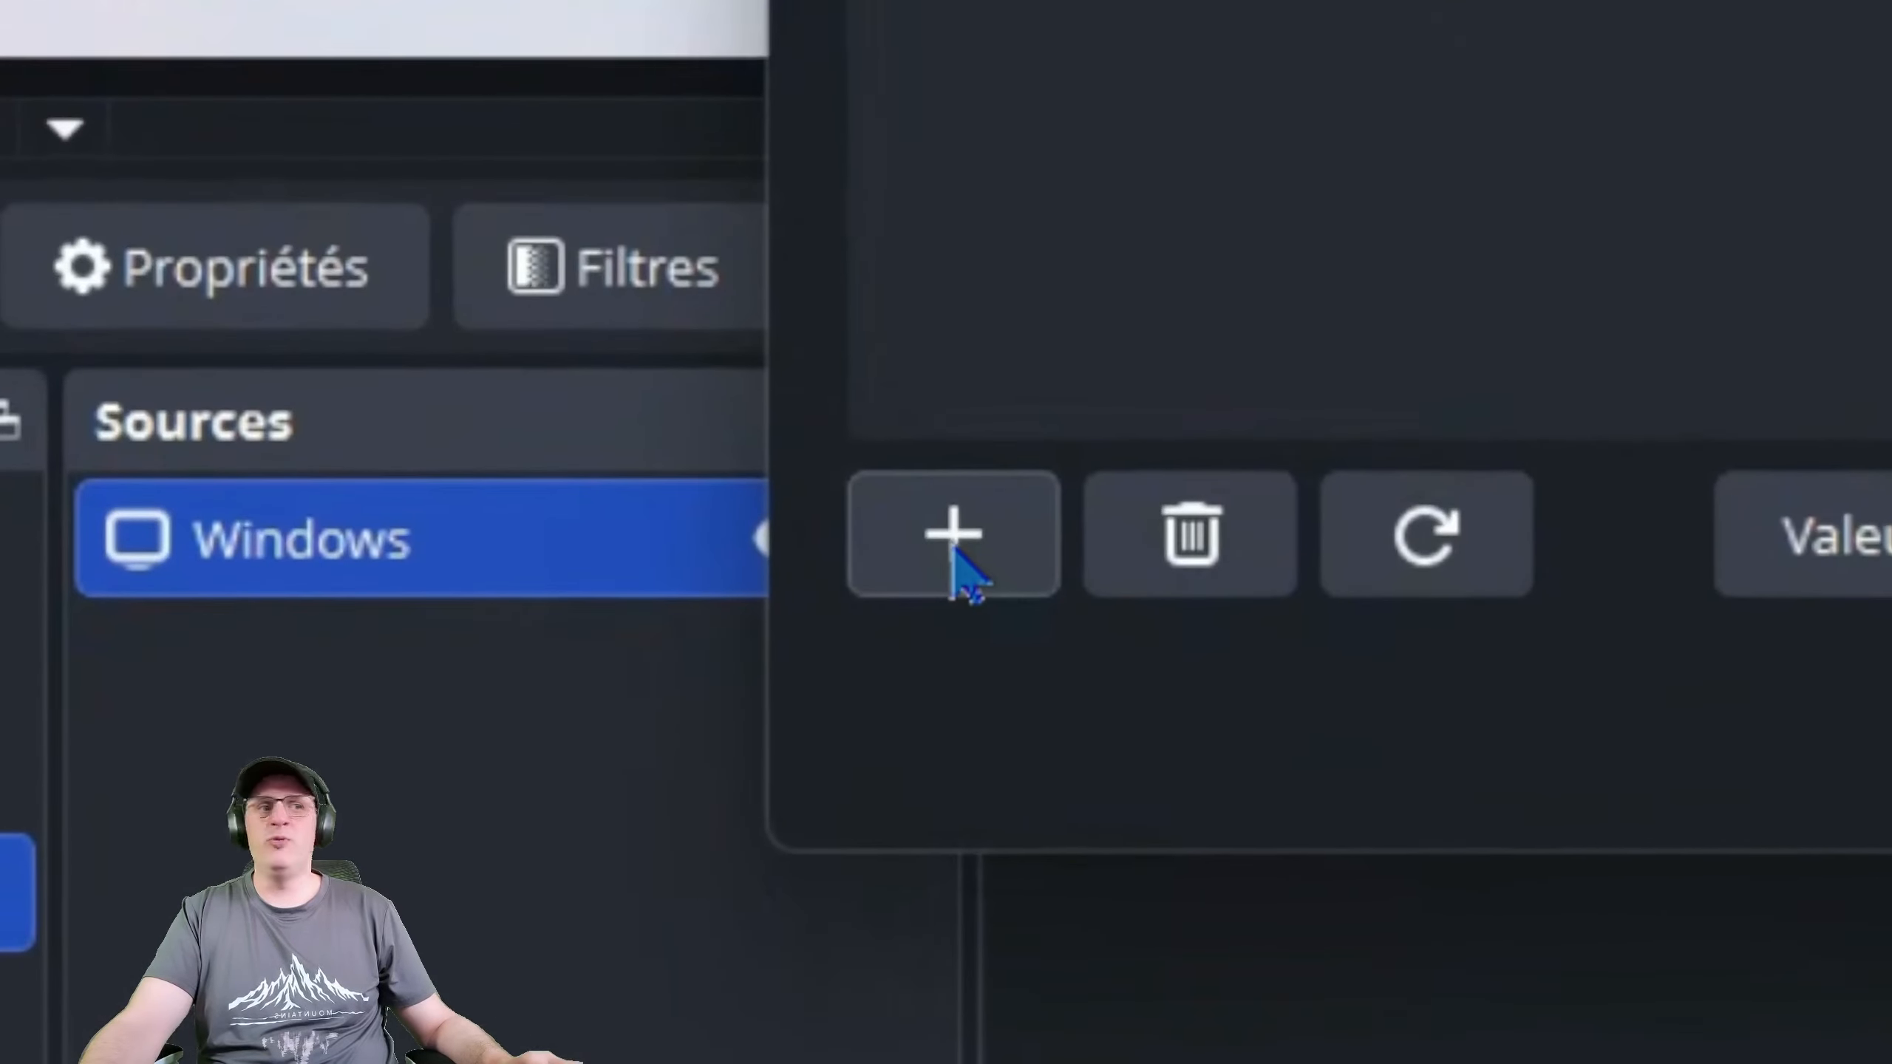
pyautogui.click(948, 555)
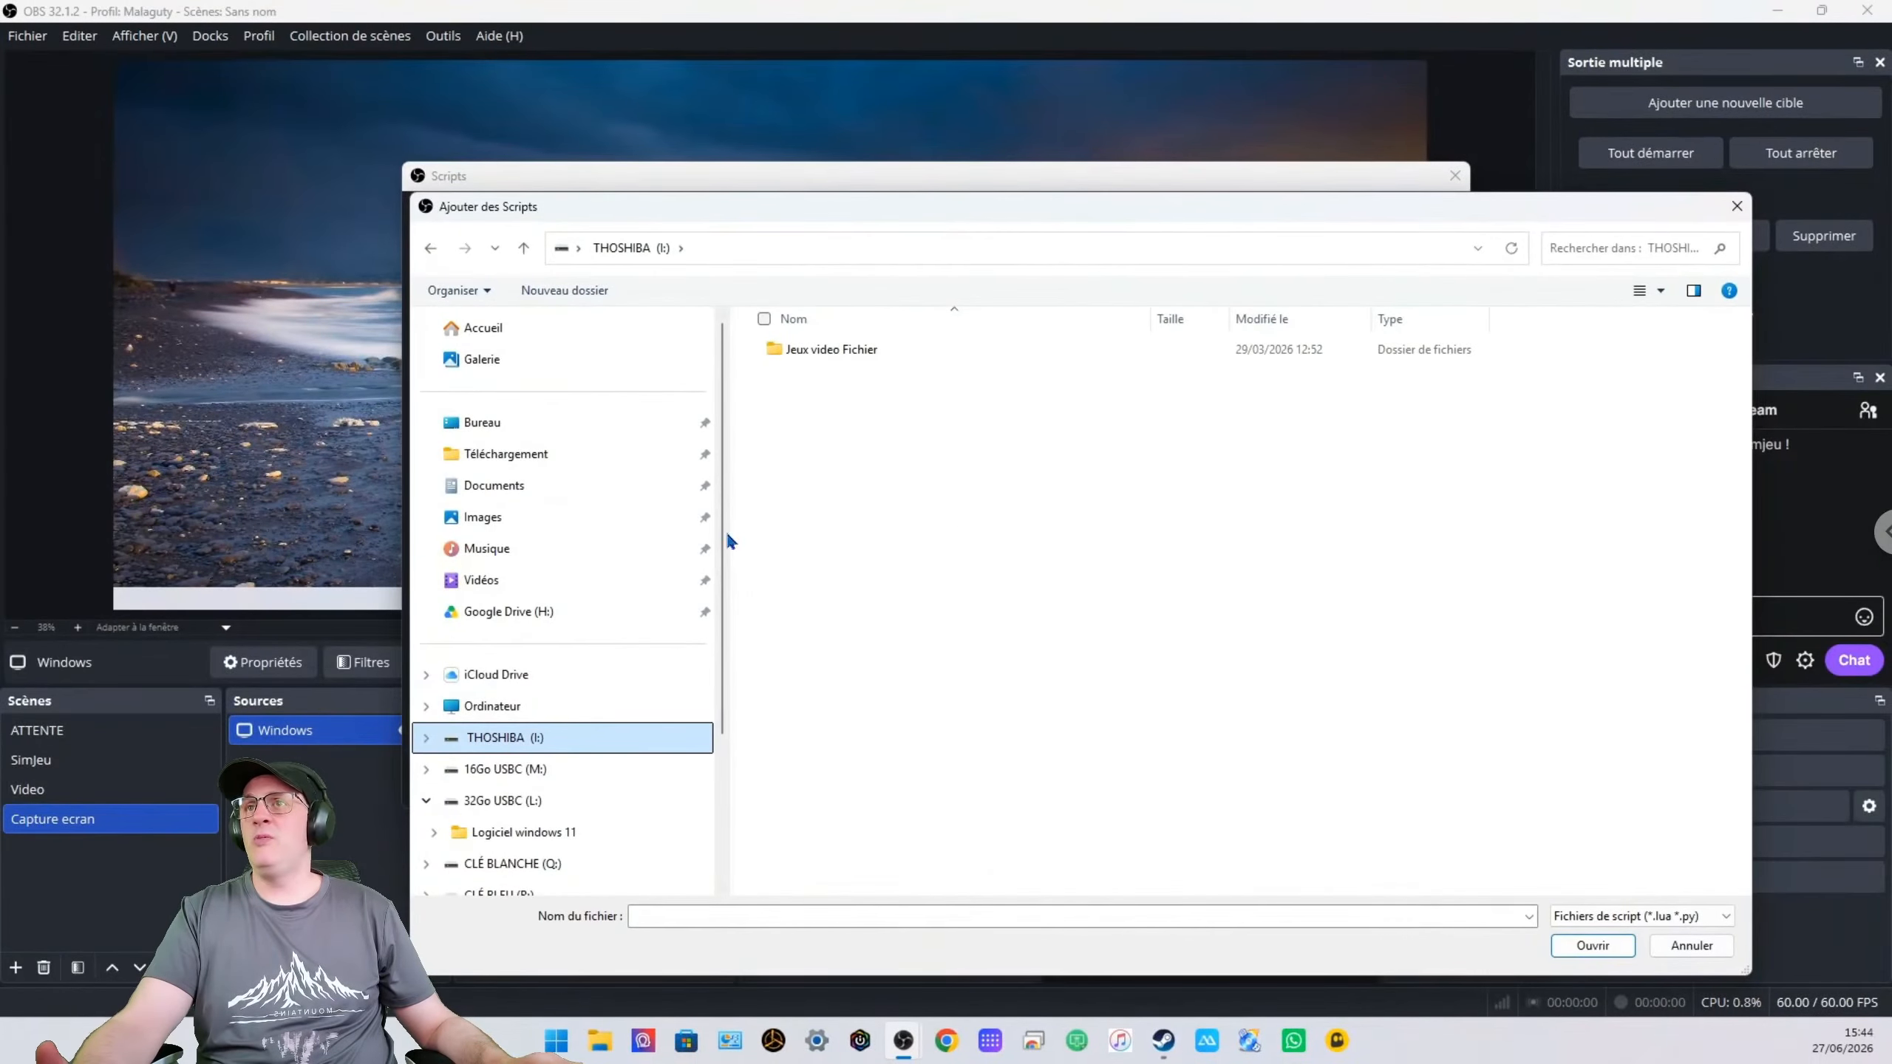
pyautogui.click(551, 426)
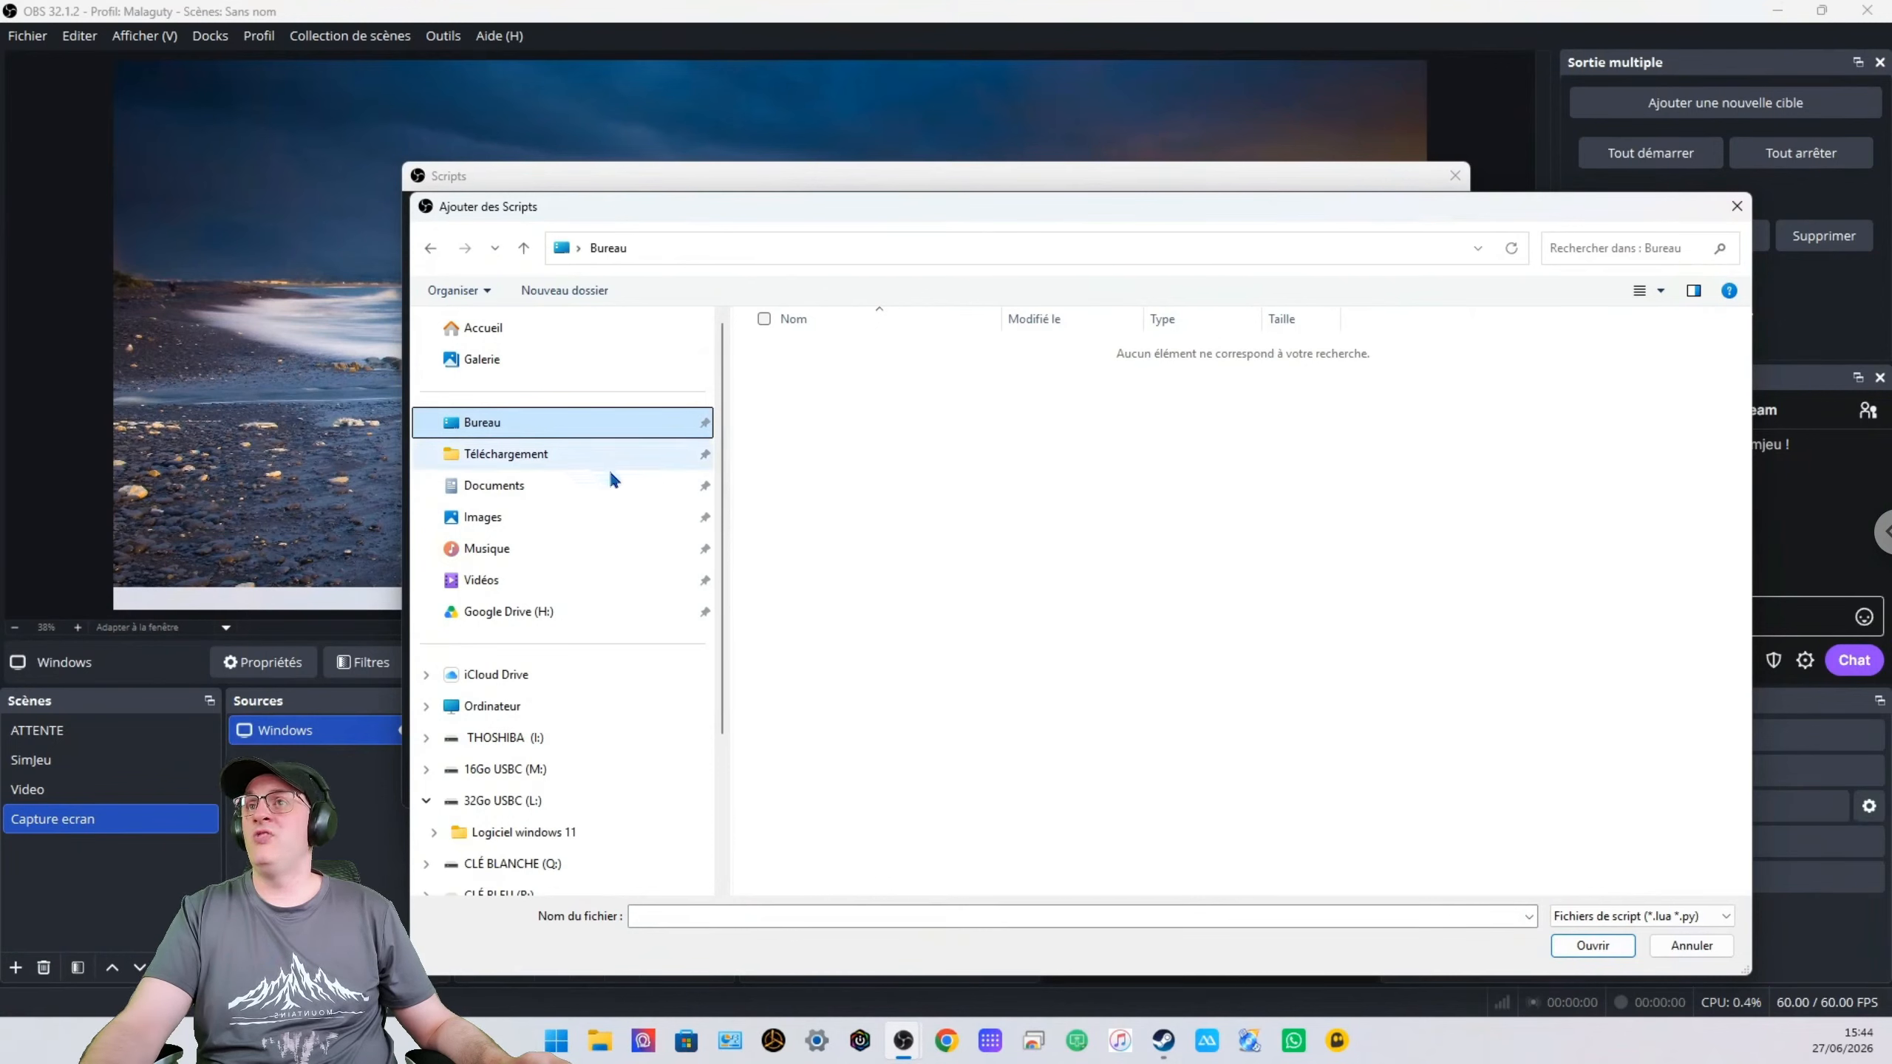
pyautogui.click(577, 489)
pyautogui.click(570, 518)
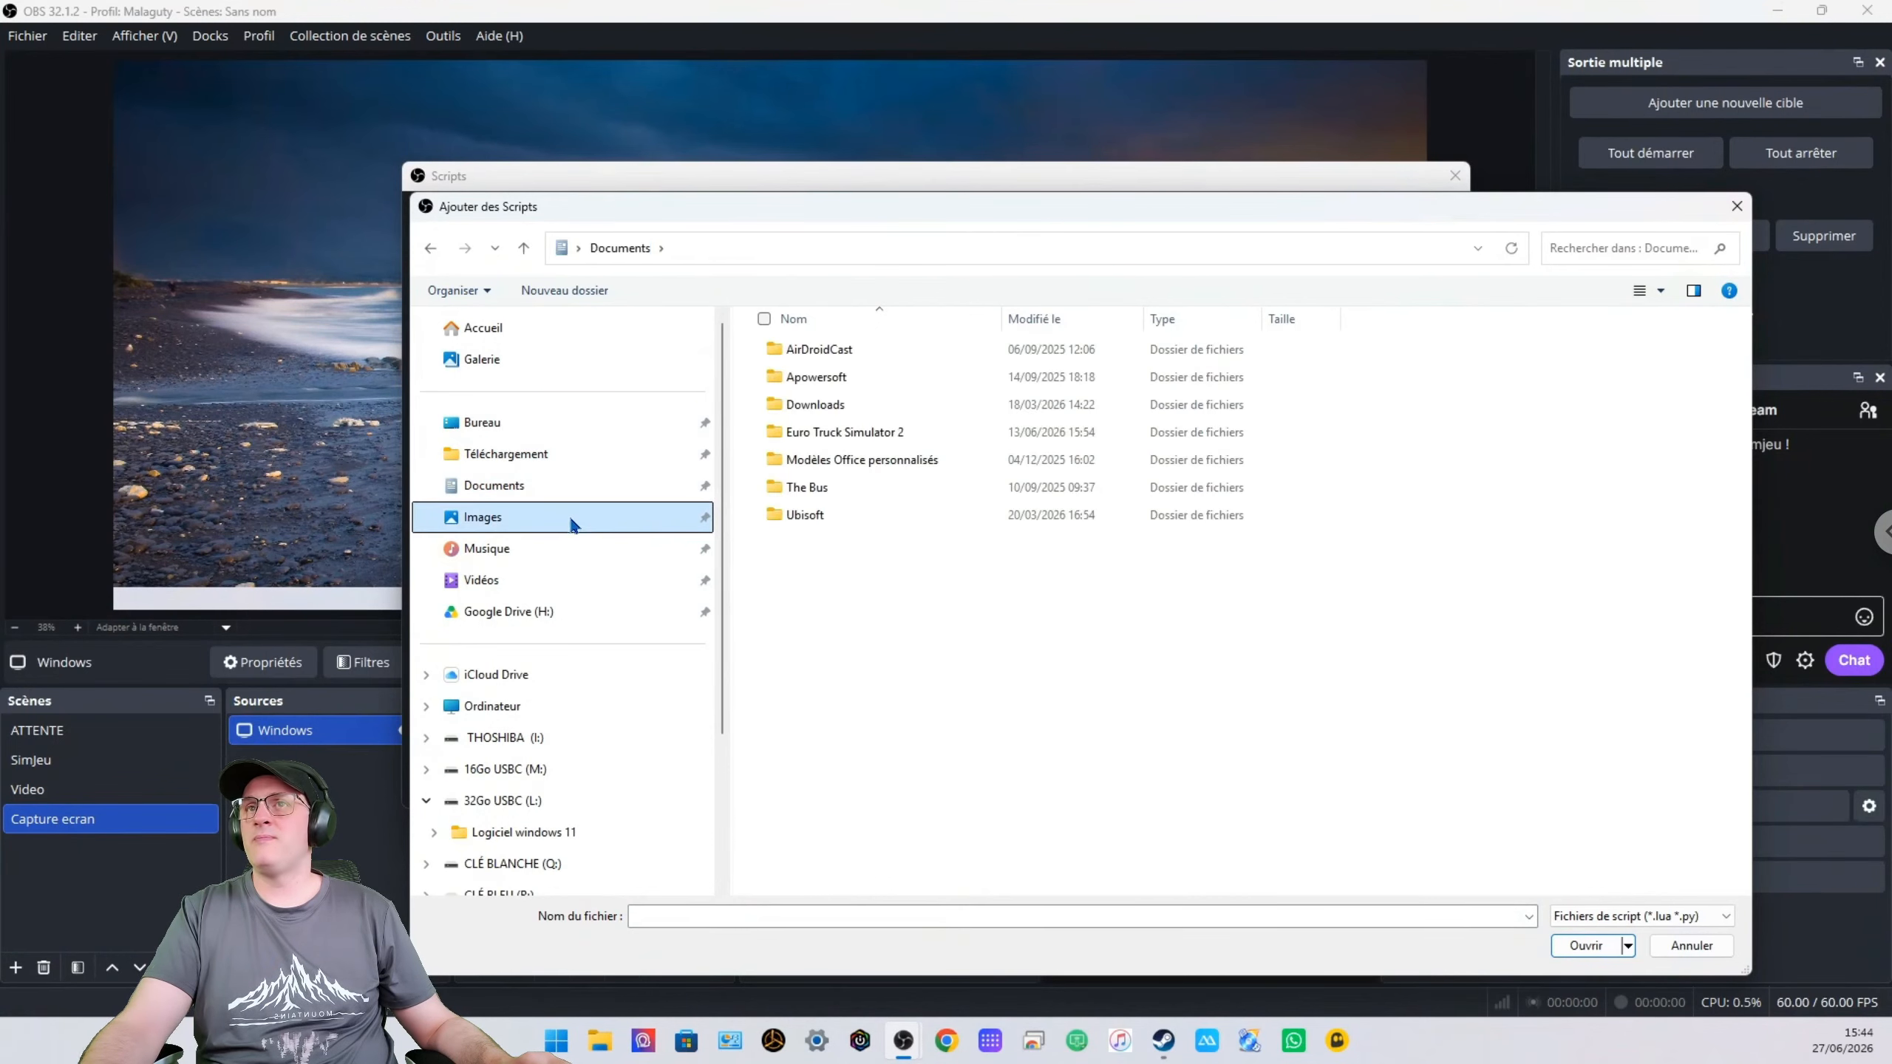
pyautogui.click(568, 550)
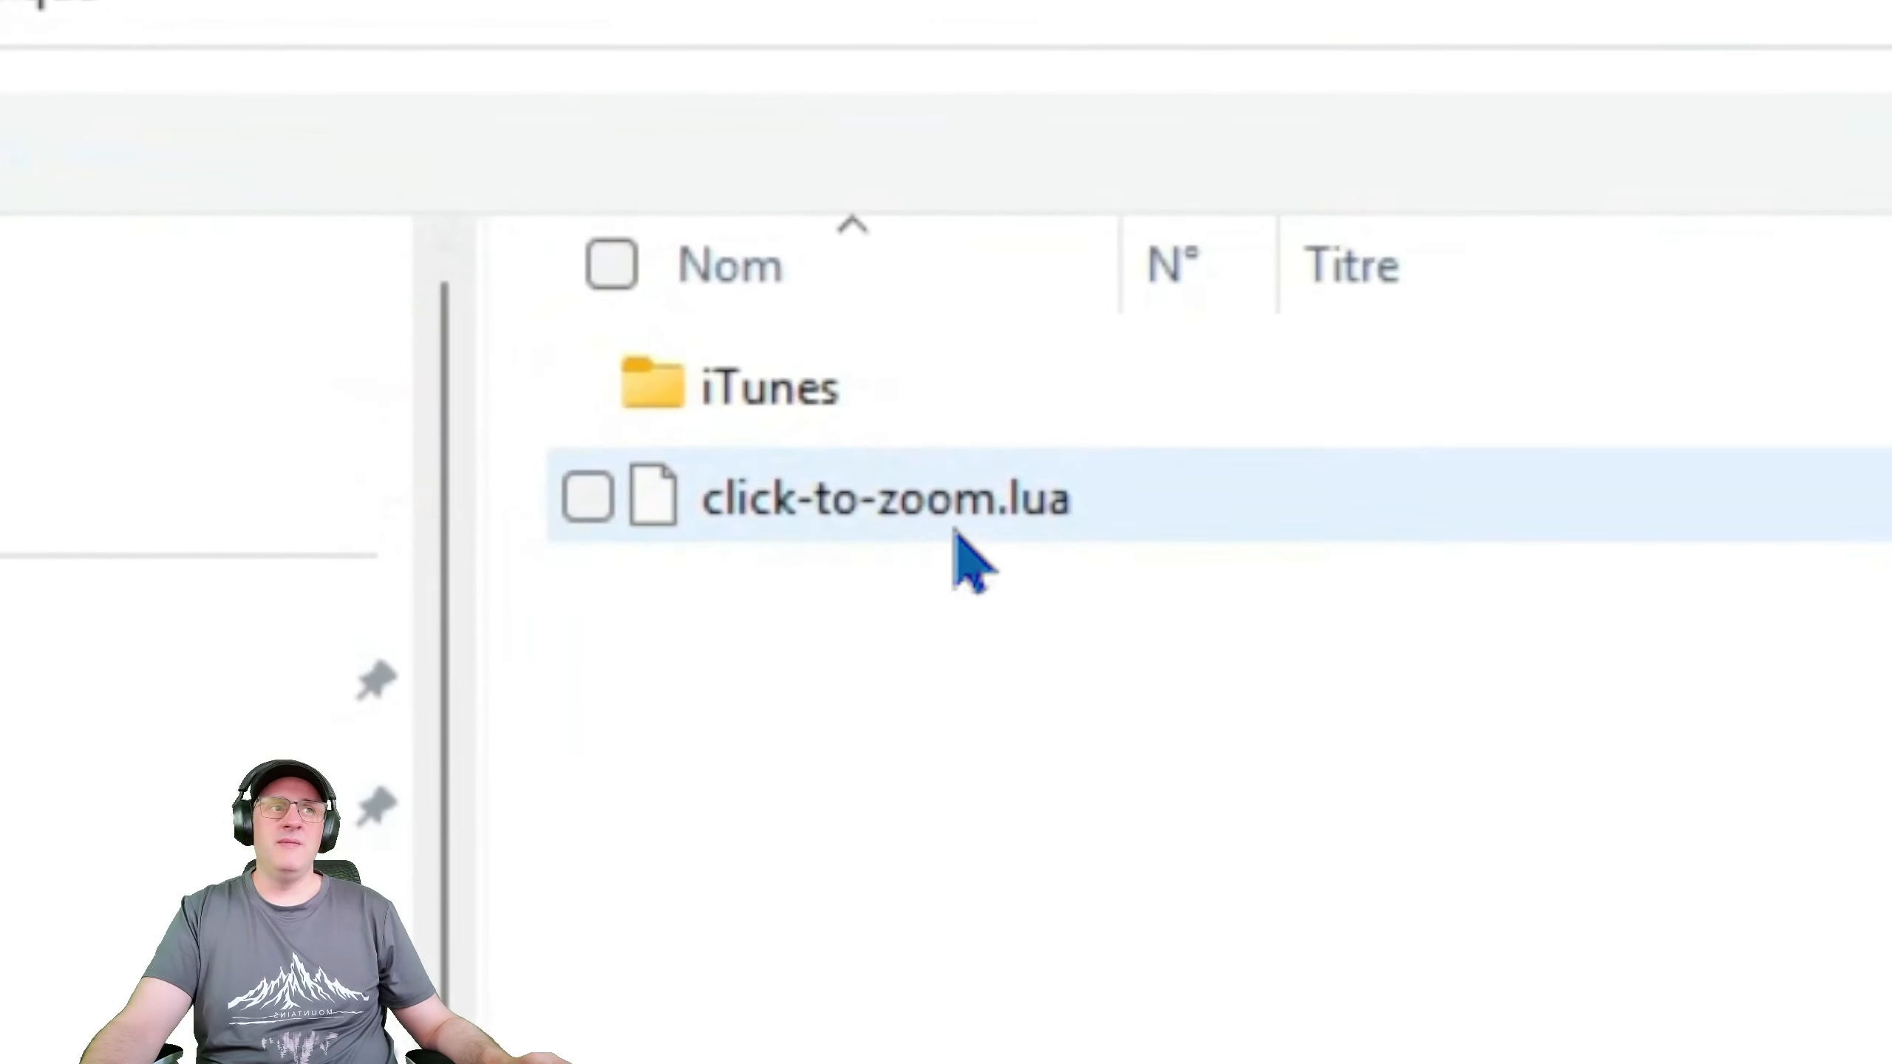
pyautogui.click(961, 530)
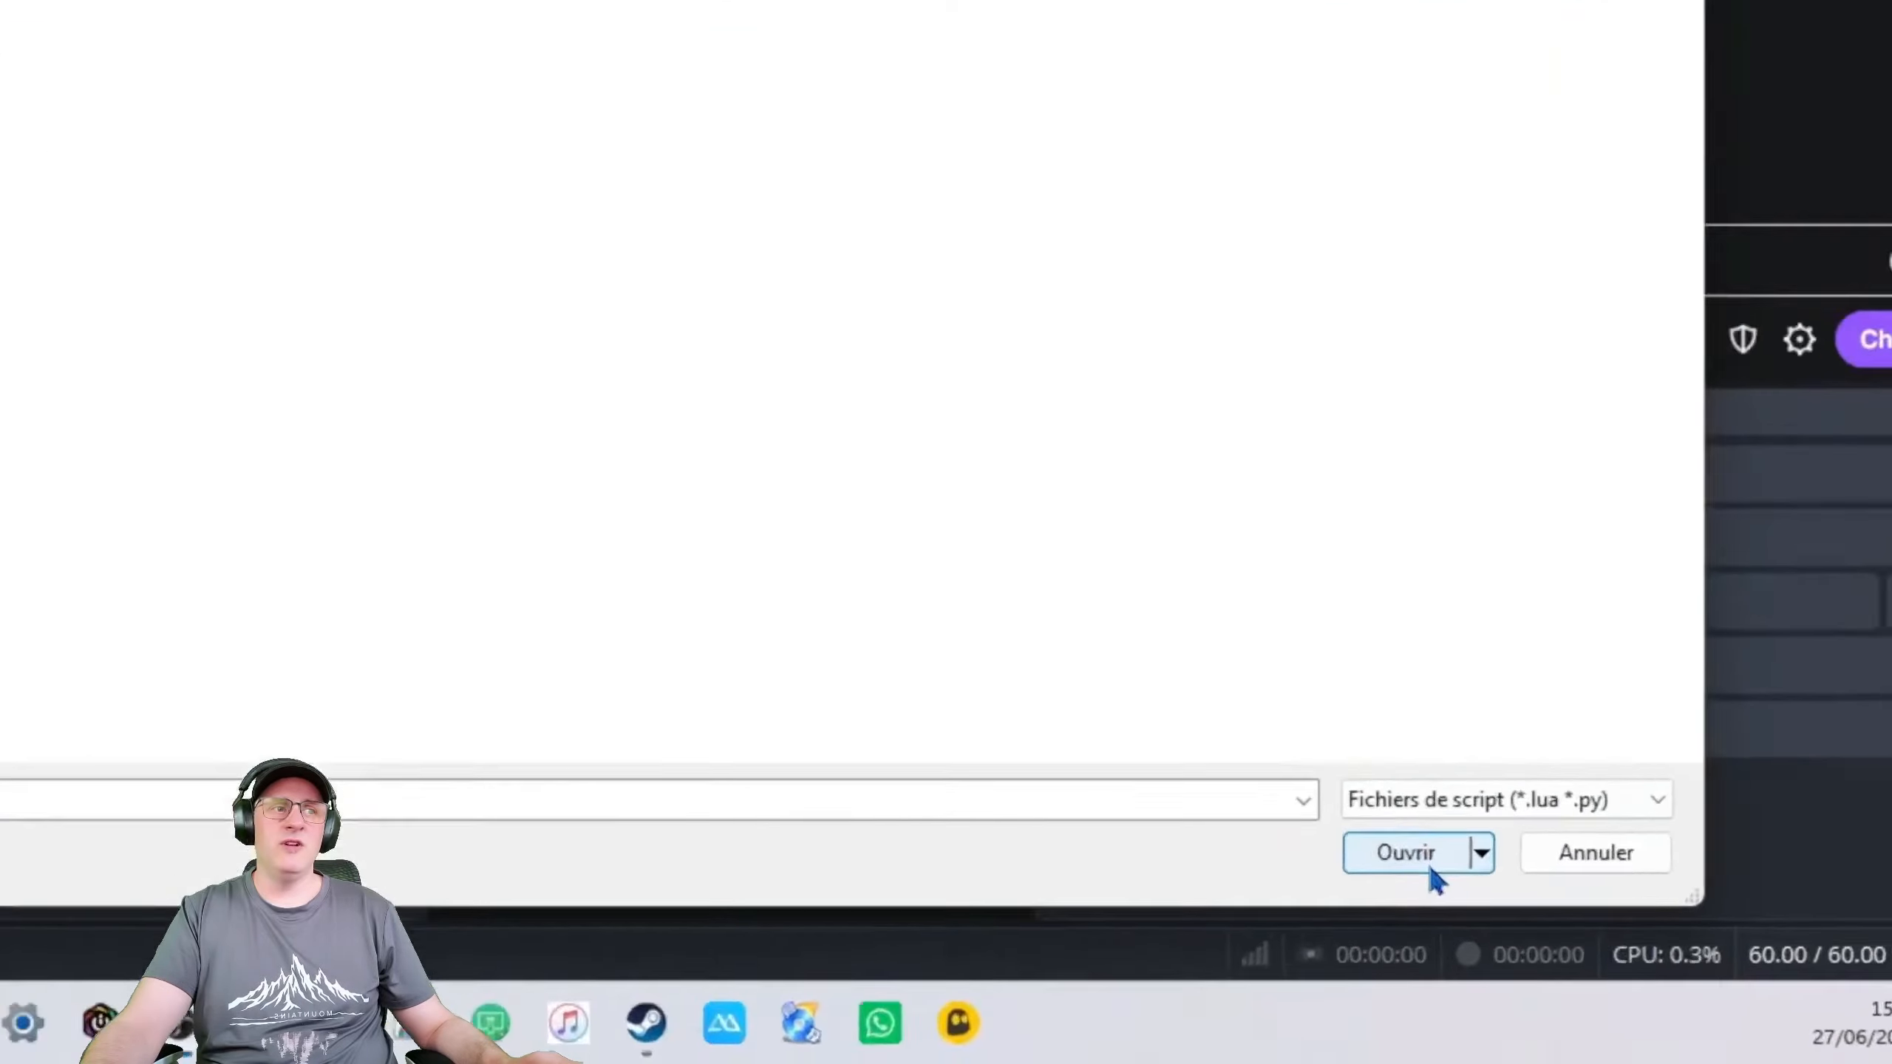
pyautogui.click(1426, 861)
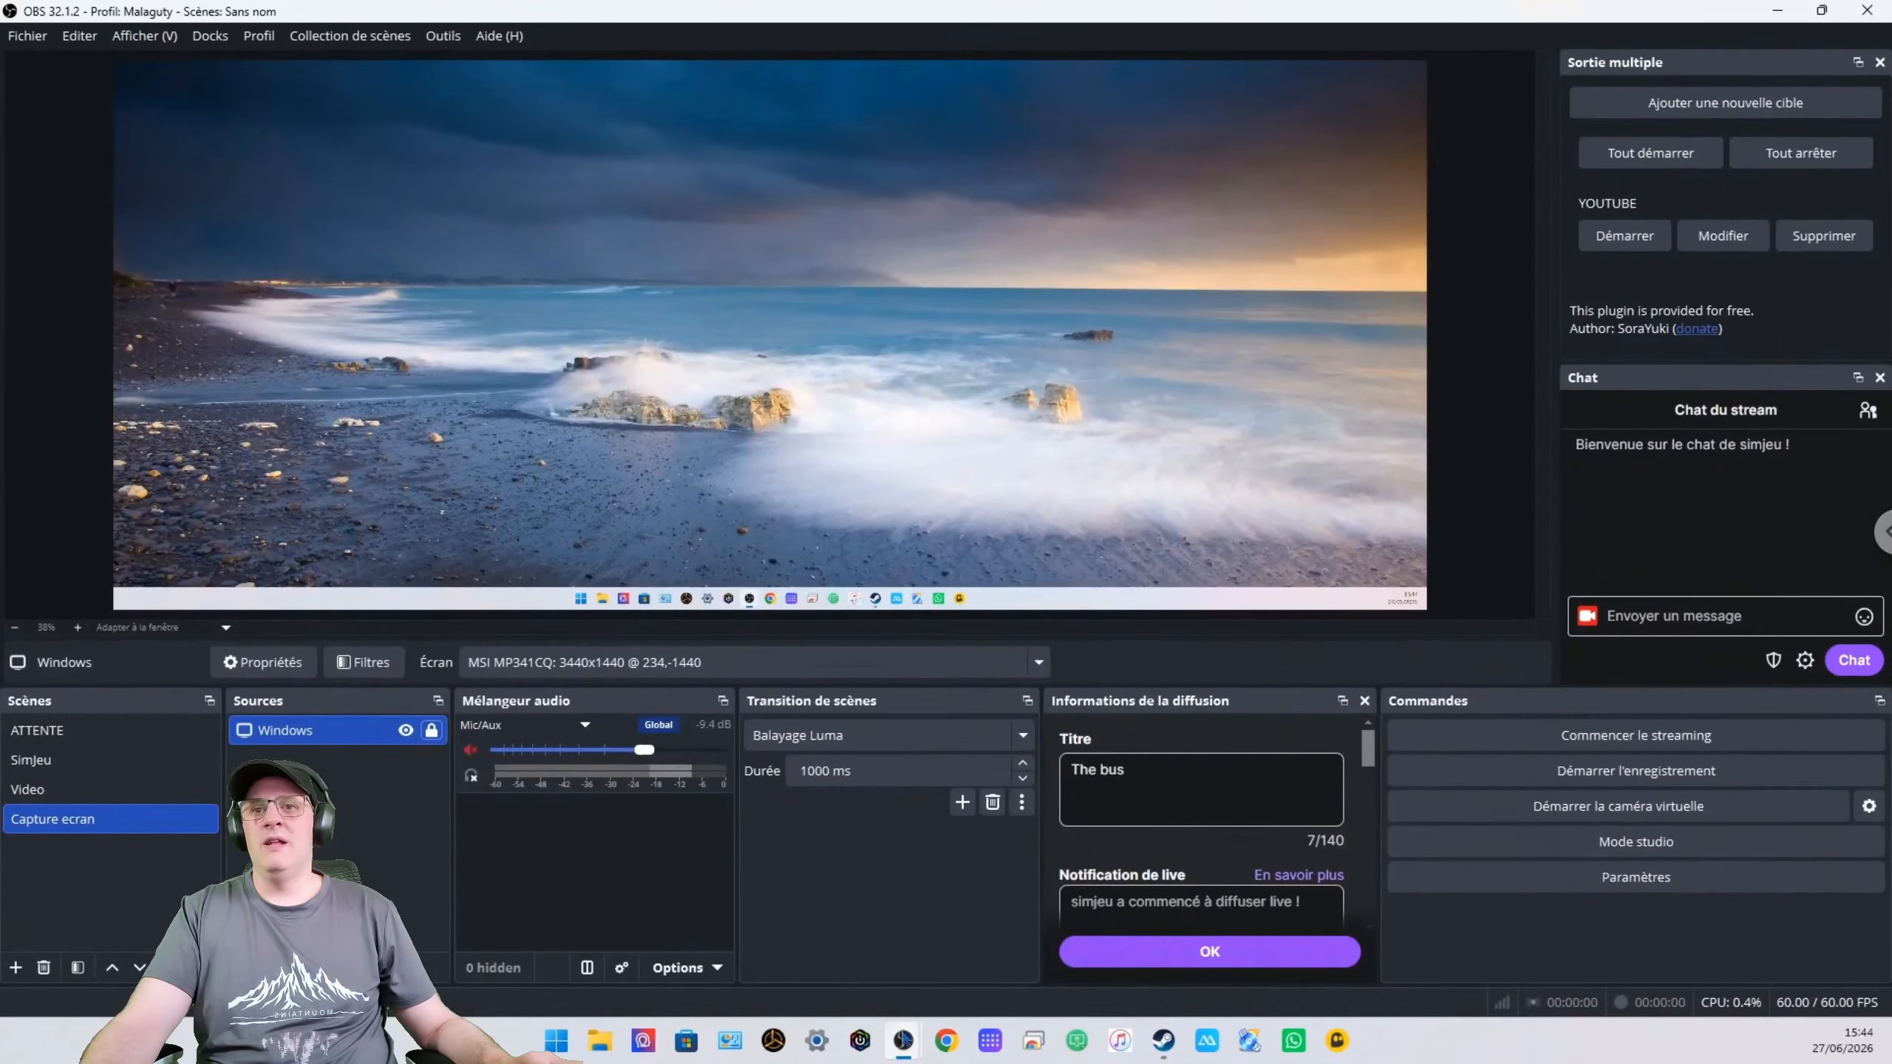
# Bring the Scripts window back to the front and move it aside within the OBS window
pyautogui.moveTo(903, 1040)
pyautogui.click(1025, 941)
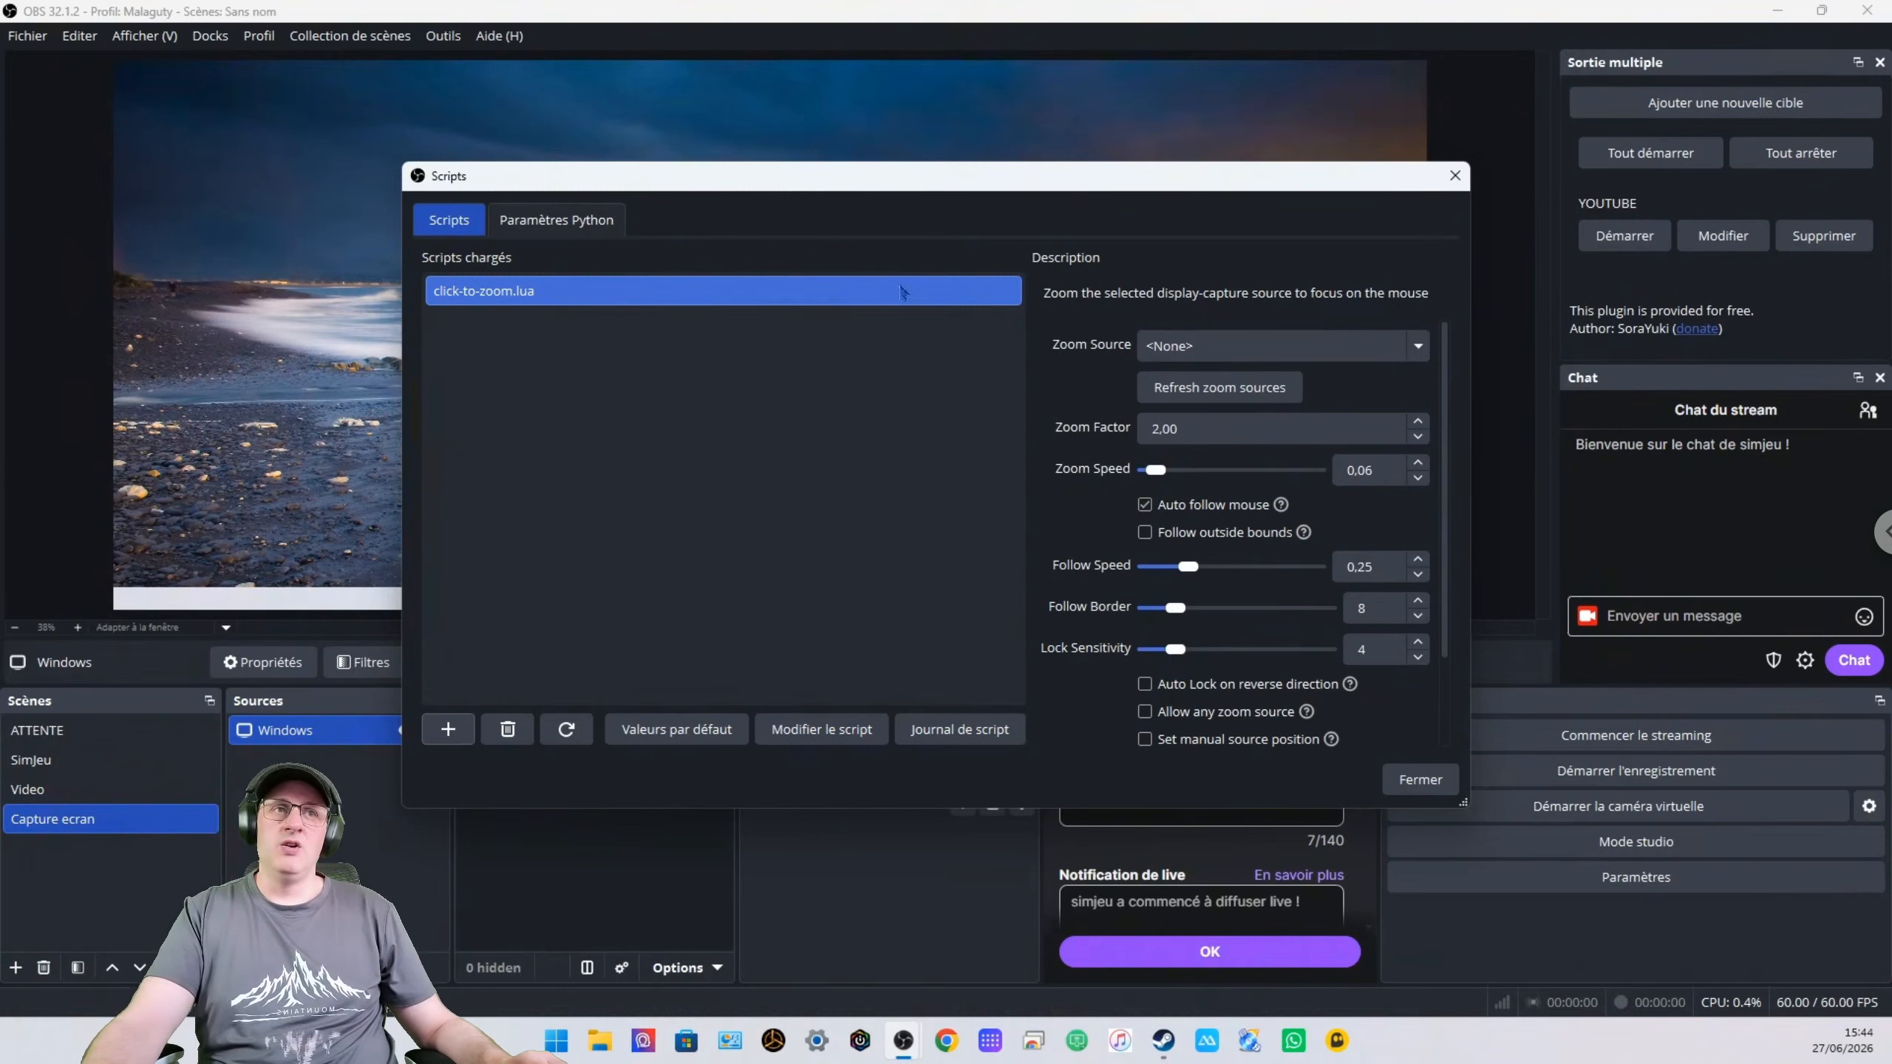
pyautogui.moveTo(1110, 186); pyautogui.dragTo(910, 184)
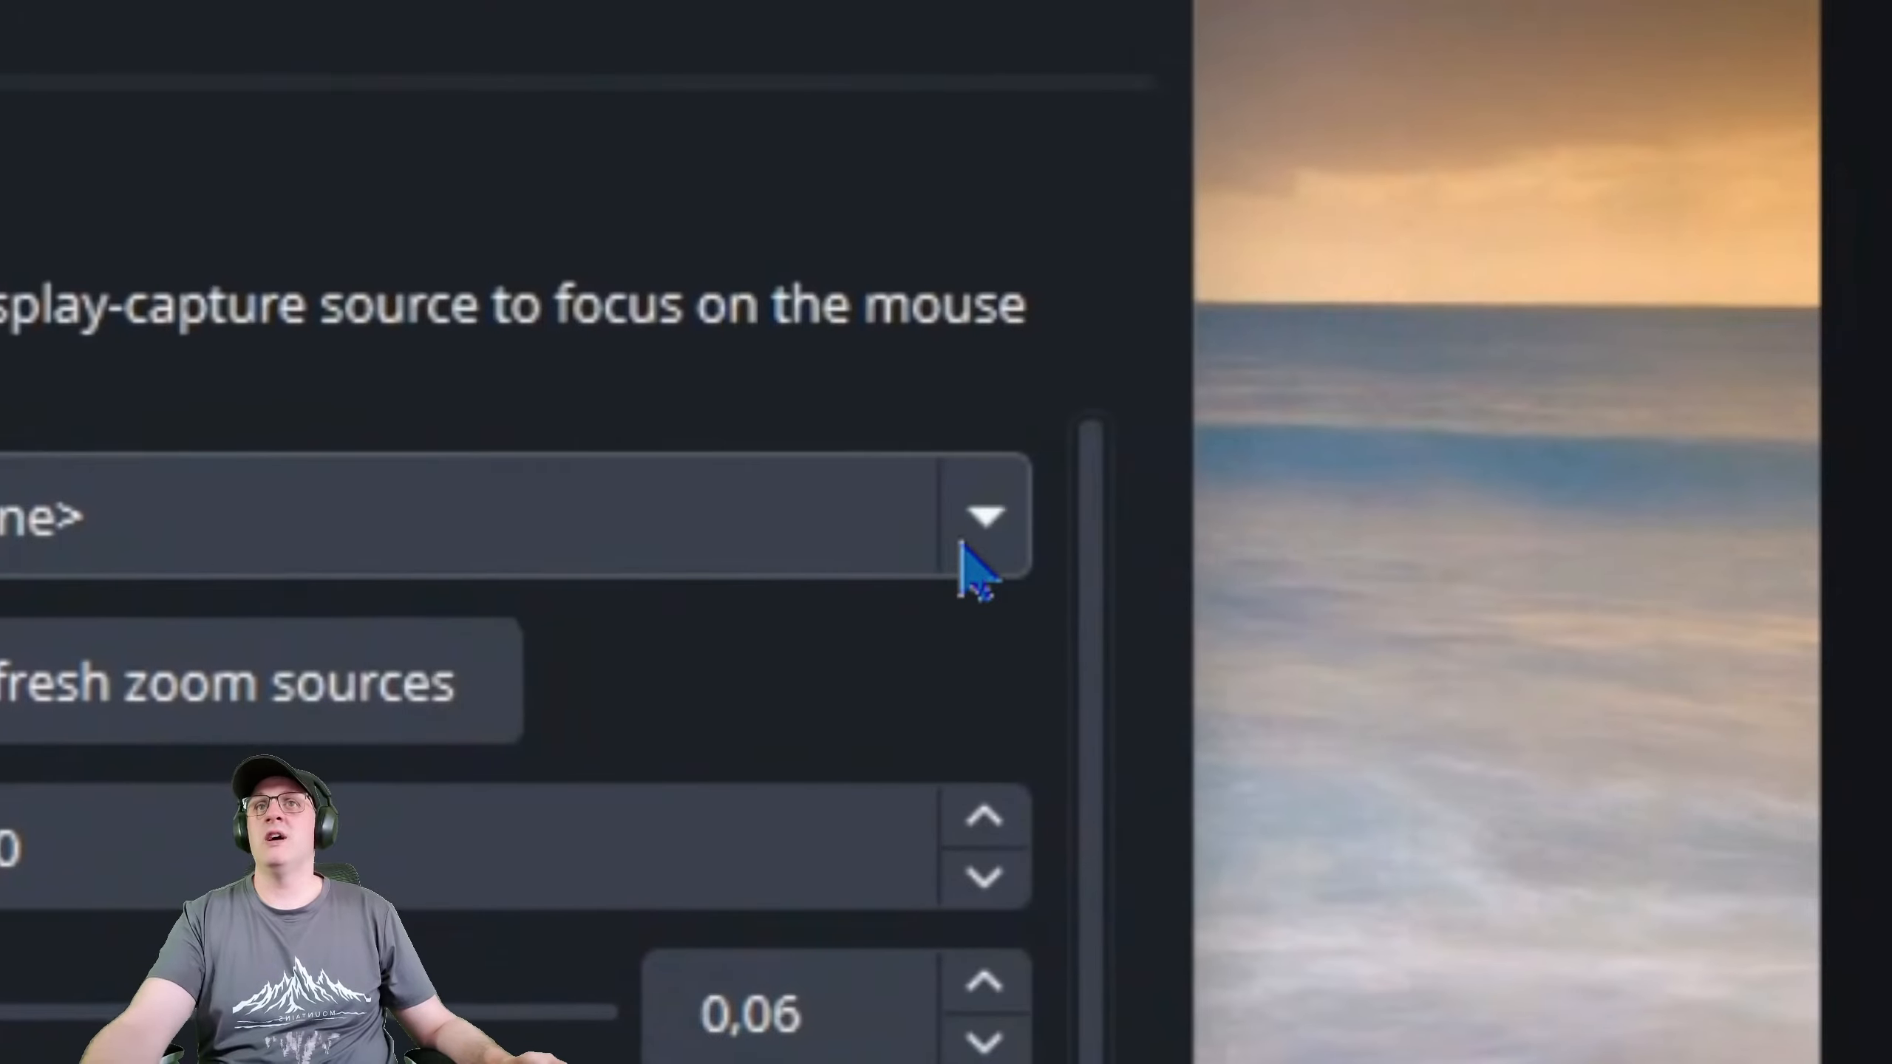
# Set the click-to-zoom script's Zoom Source to Windows
pyautogui.click(968, 538)
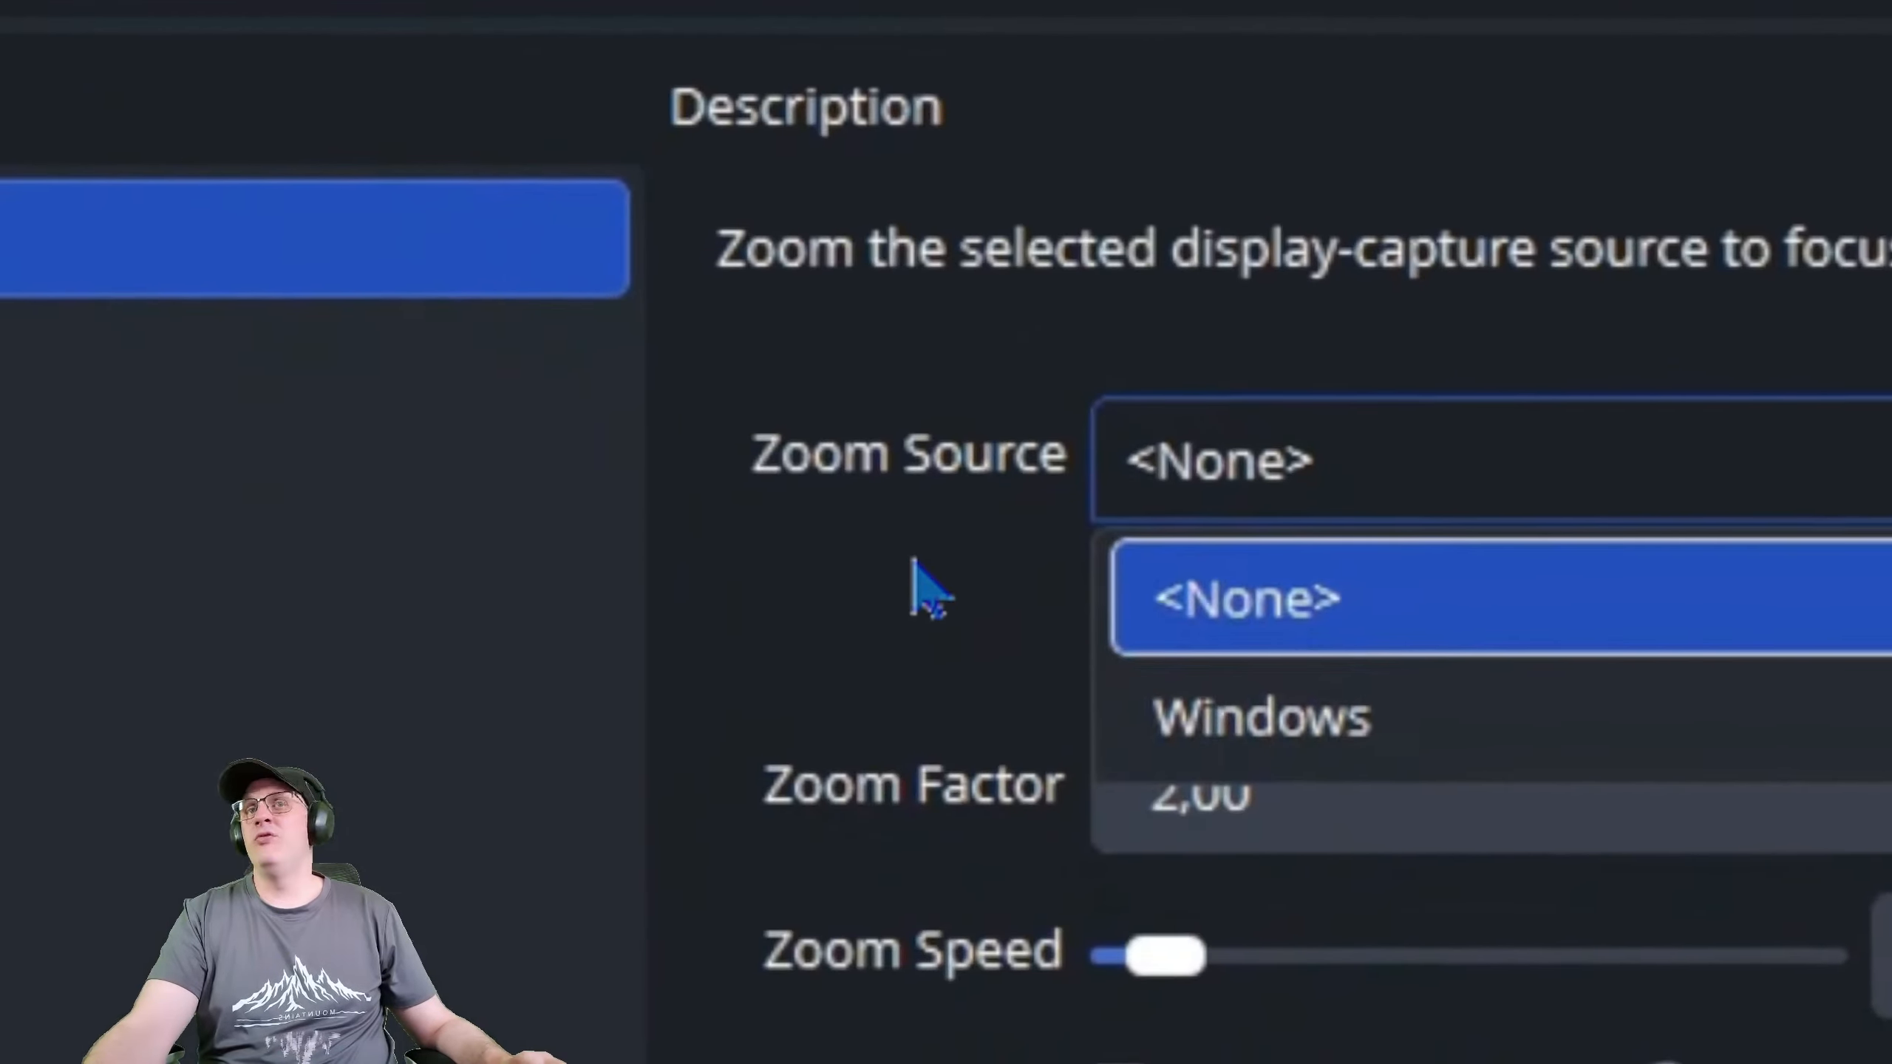
pyautogui.click(915, 563)
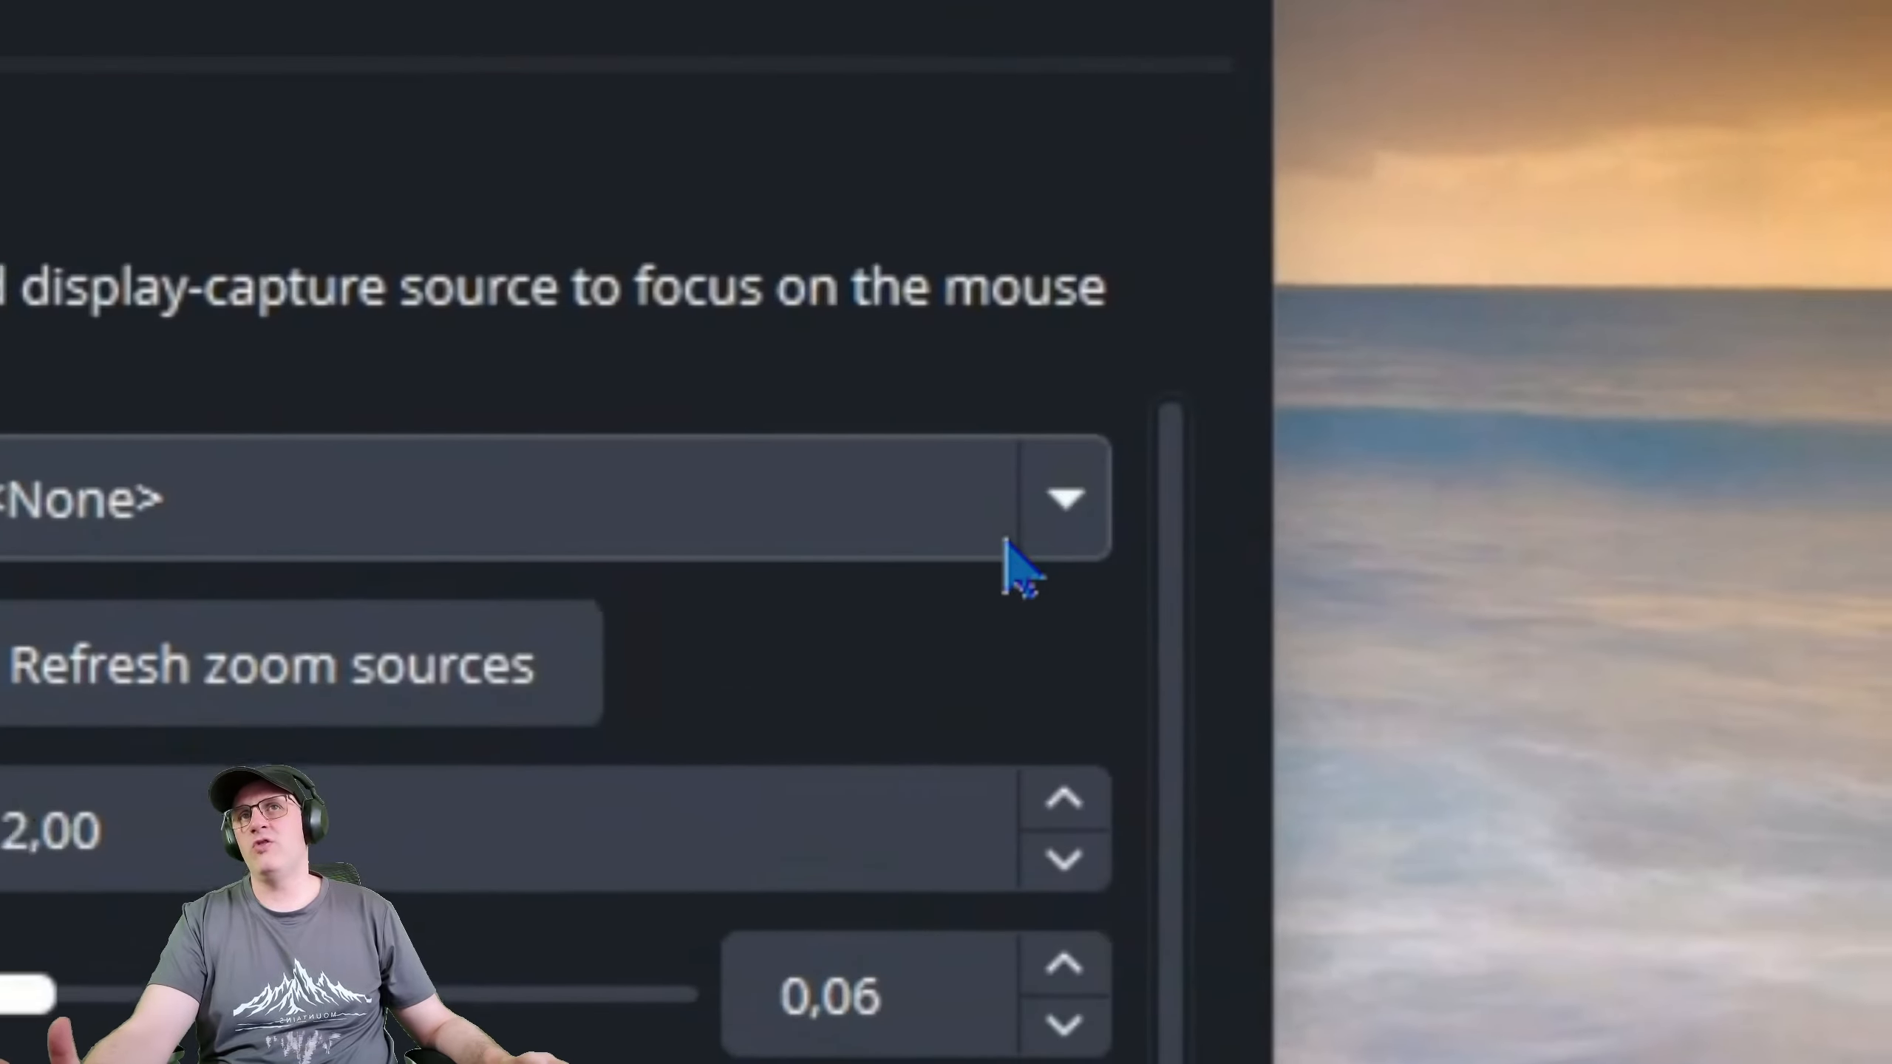
pyautogui.click(1069, 507)
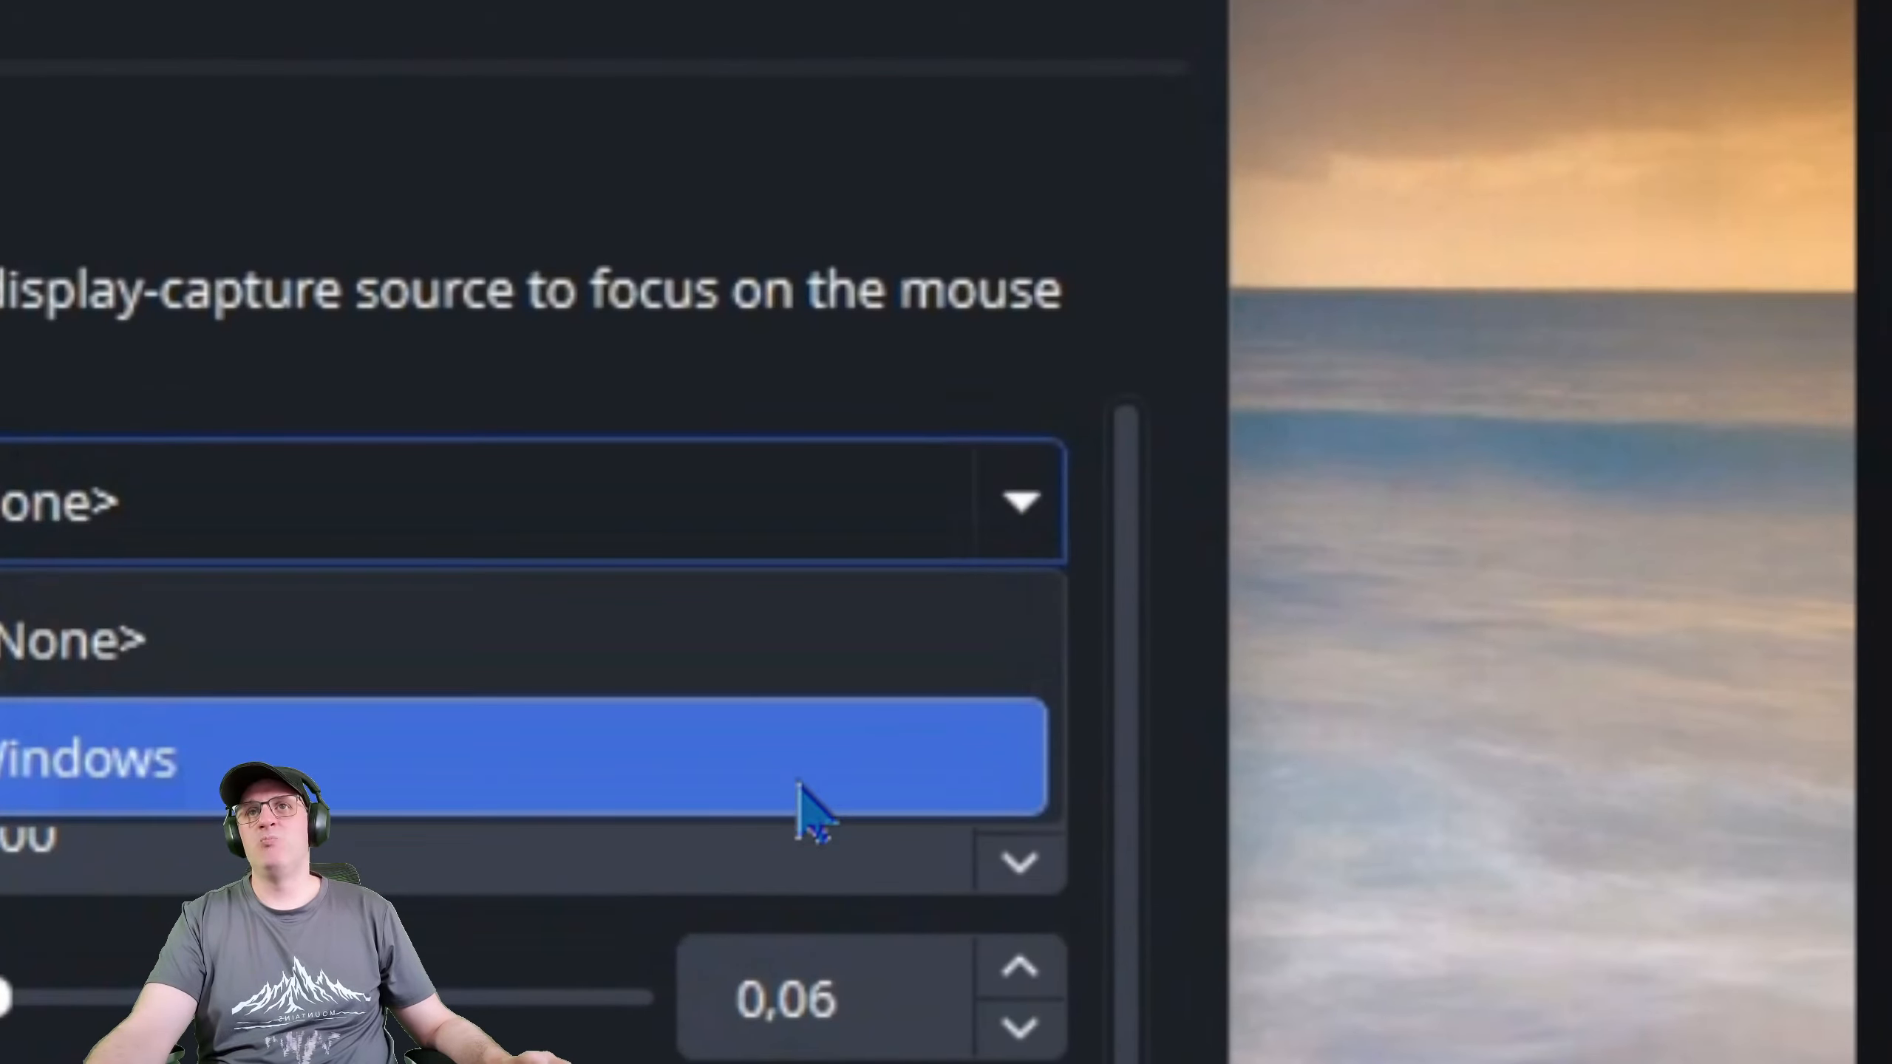
pyautogui.click(799, 784)
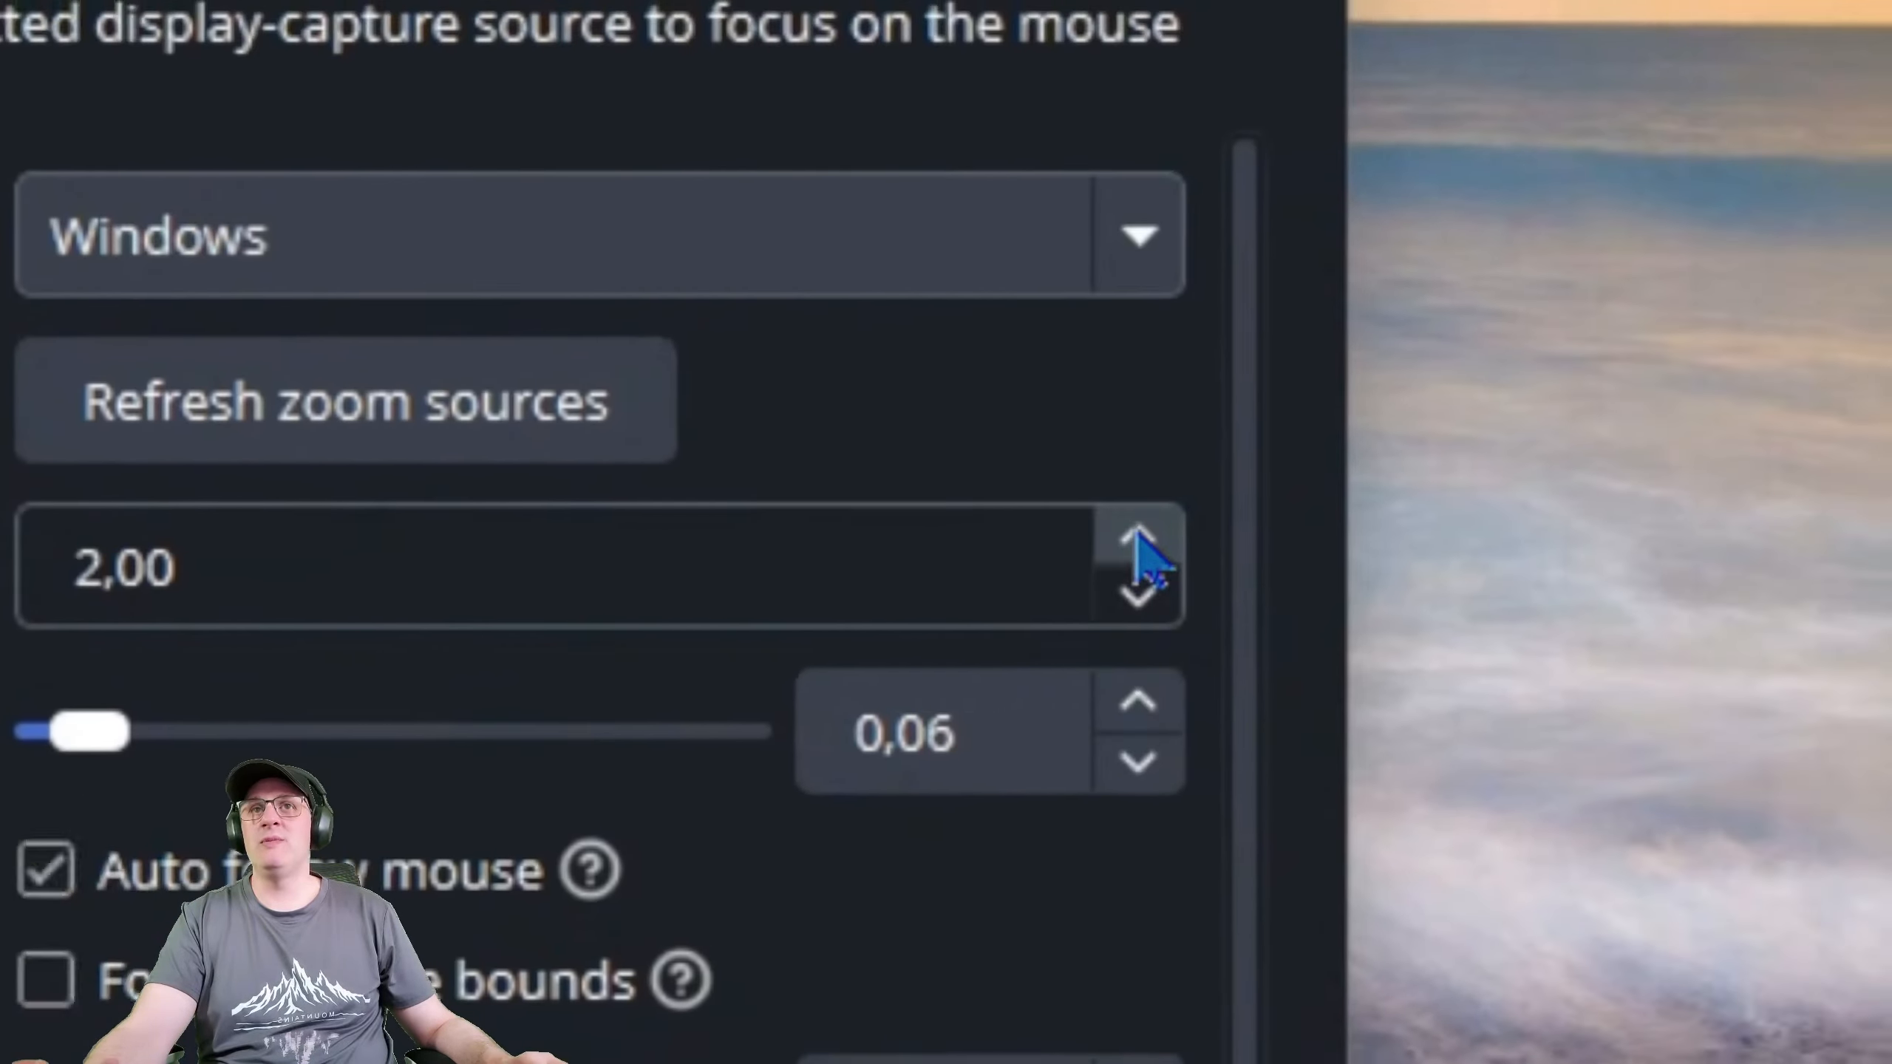
# Adjust the click-to-zoom script's Zoom Factor and lower its Zoom Speed to 0,01
pyautogui.click(1747, 498)
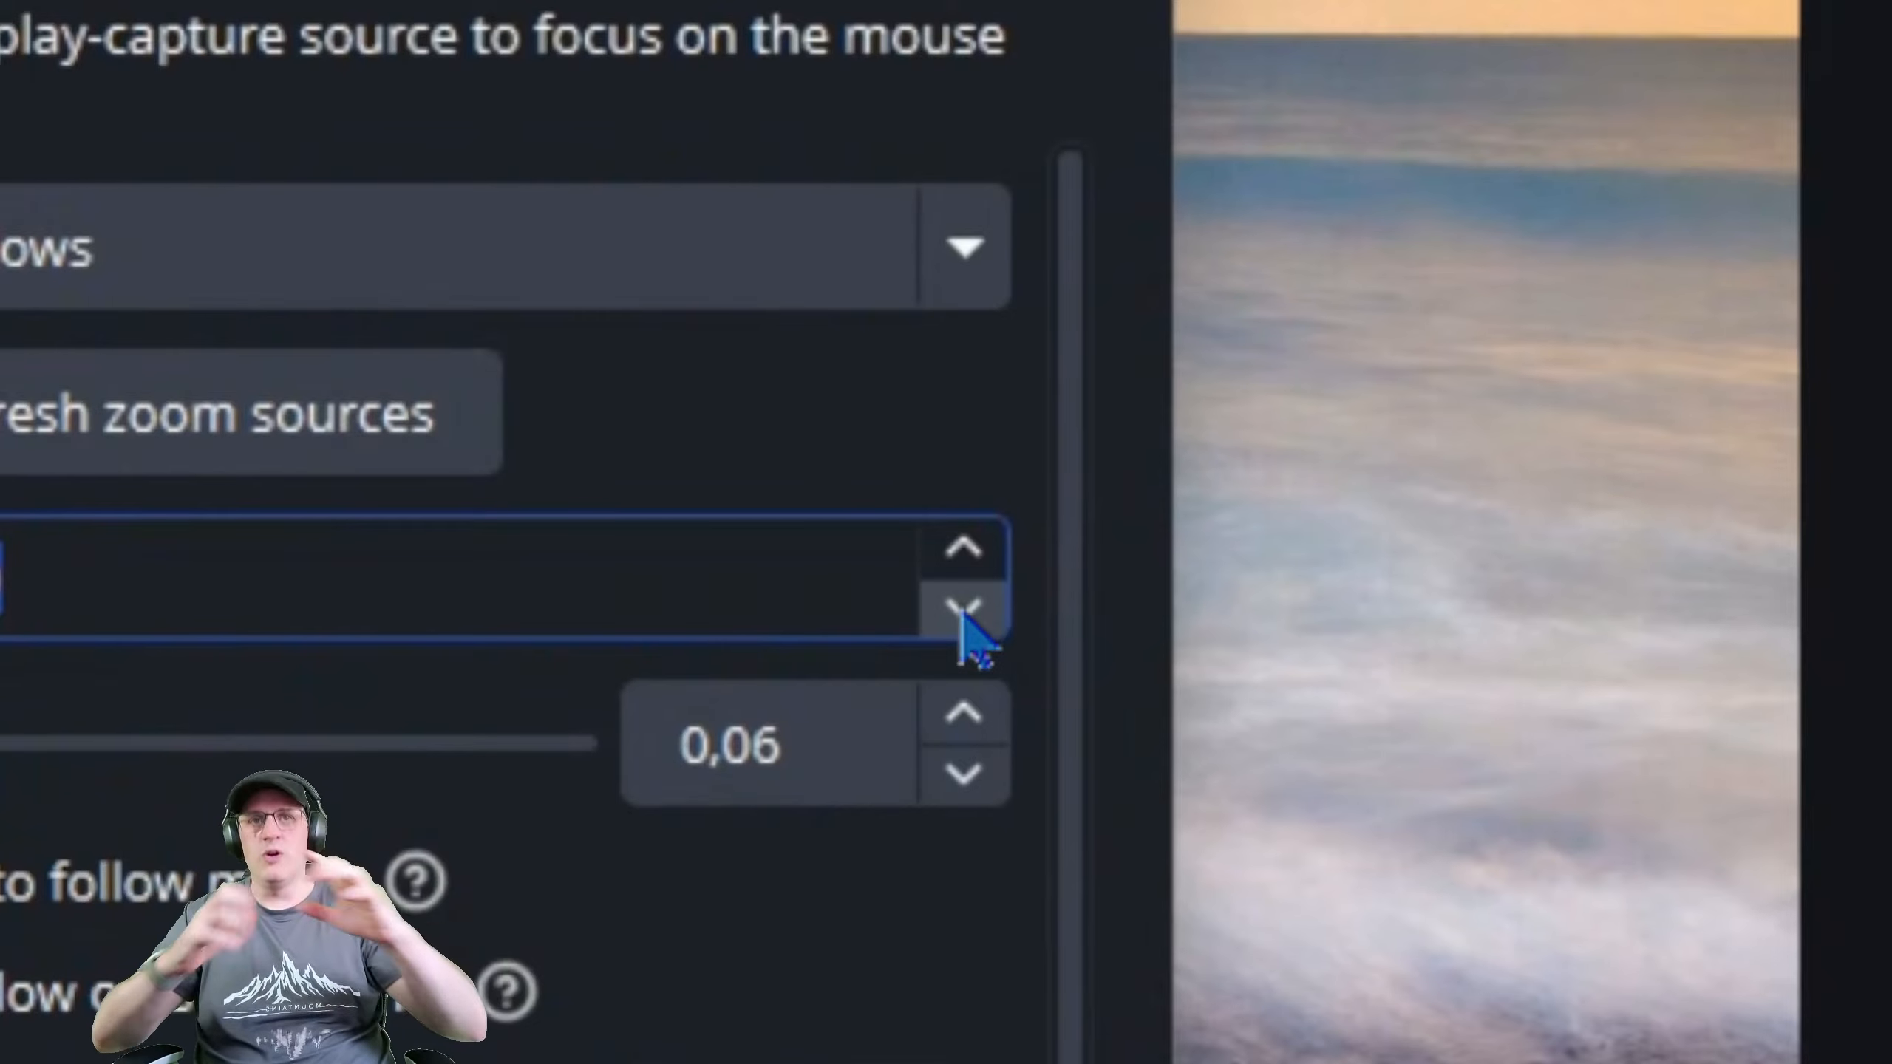
pyautogui.click(953, 777)
pyautogui.click(954, 777)
pyautogui.click(953, 776)
pyautogui.click(953, 777)
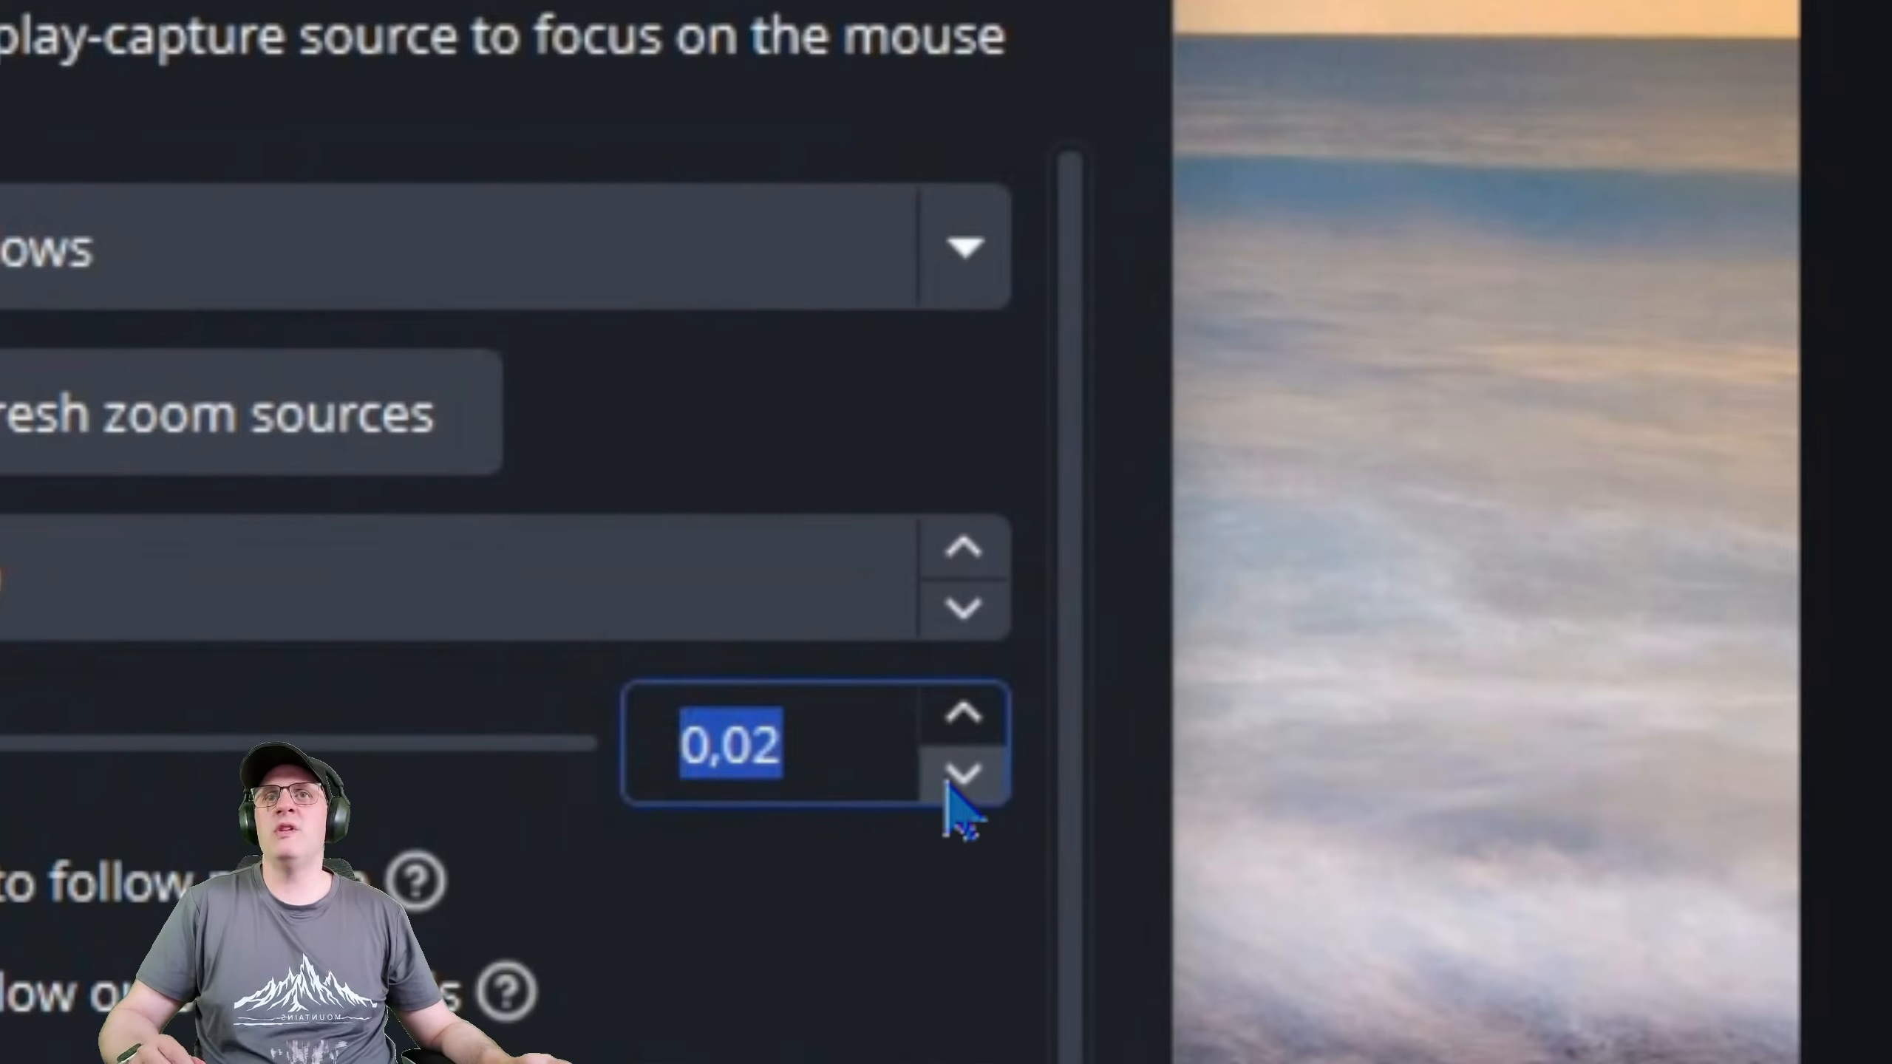
pyautogui.click(954, 776)
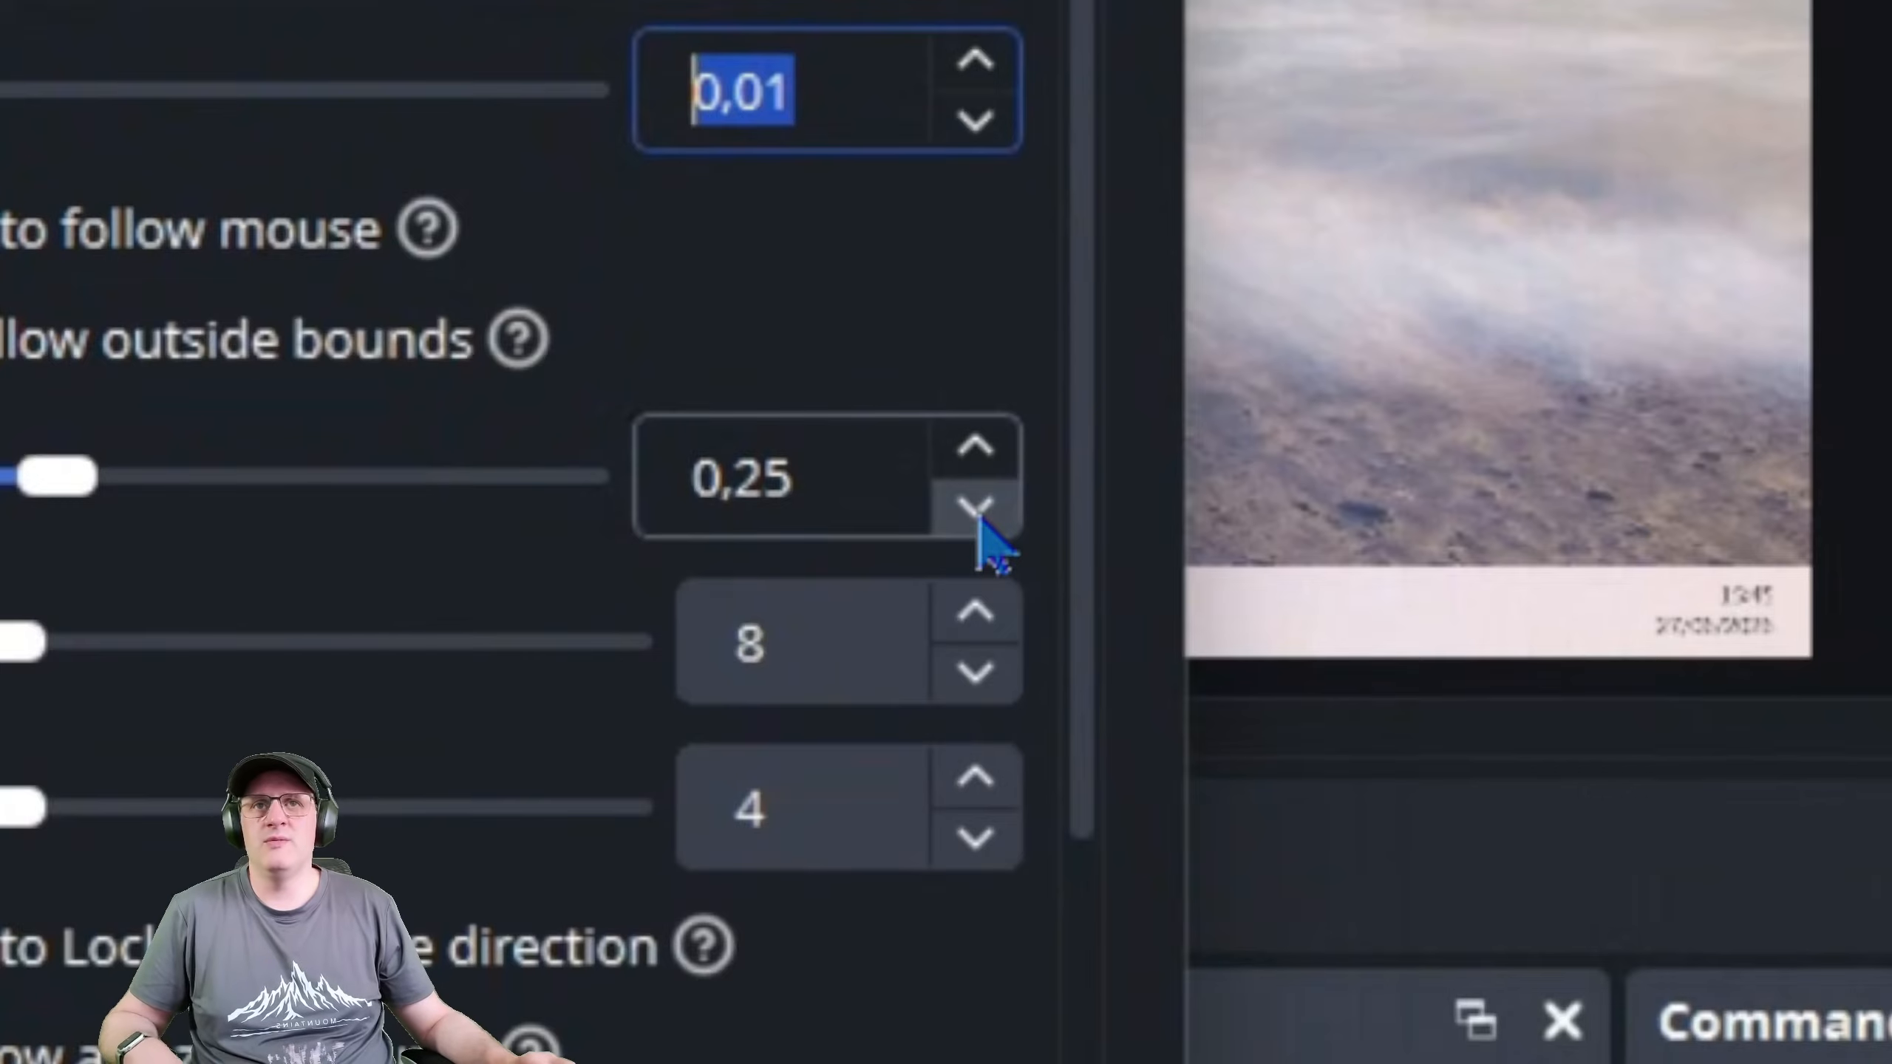
# Set the script's Follow Speed to 0,15
pyautogui.click(979, 518)
pyautogui.click(980, 518)
pyautogui.click(979, 518)
pyautogui.click(979, 518)
pyautogui.click(979, 518)
pyautogui.click(980, 518)
pyautogui.click(979, 518)
pyautogui.click(979, 518)
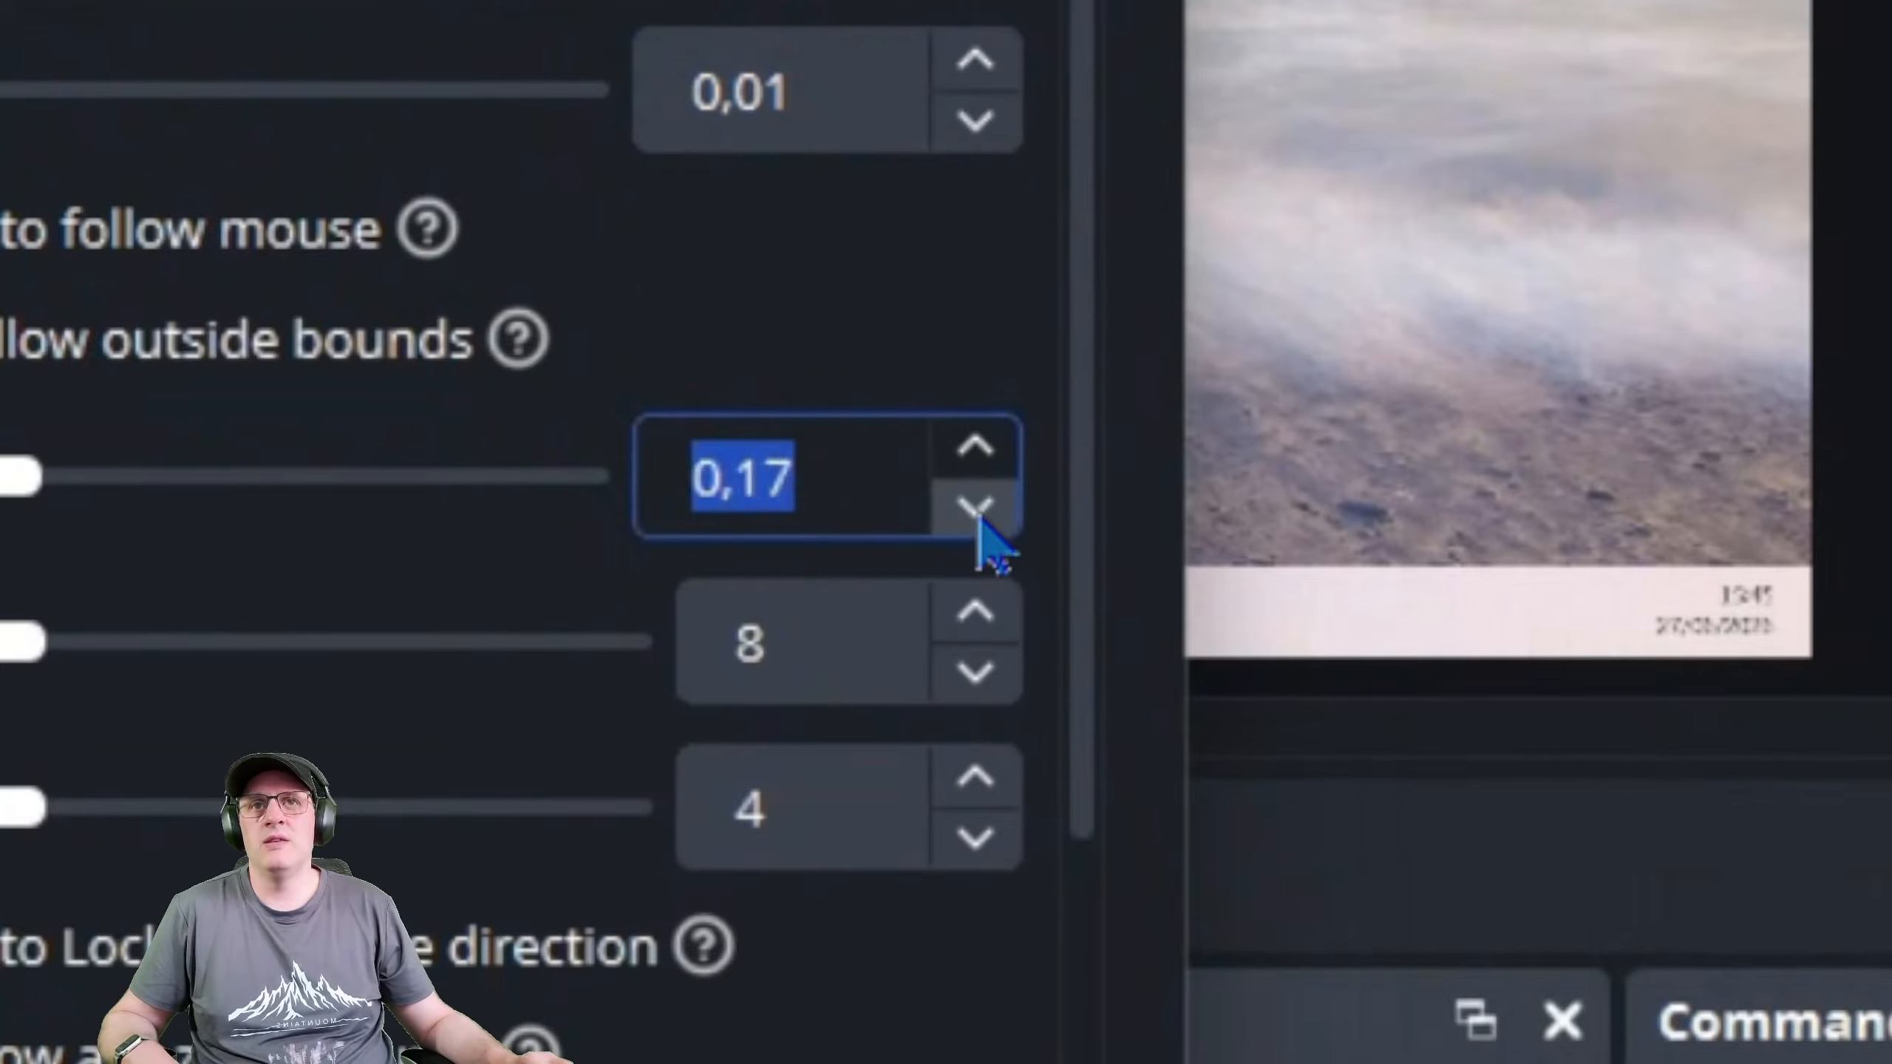
pyautogui.click(979, 518)
pyautogui.click(979, 518)
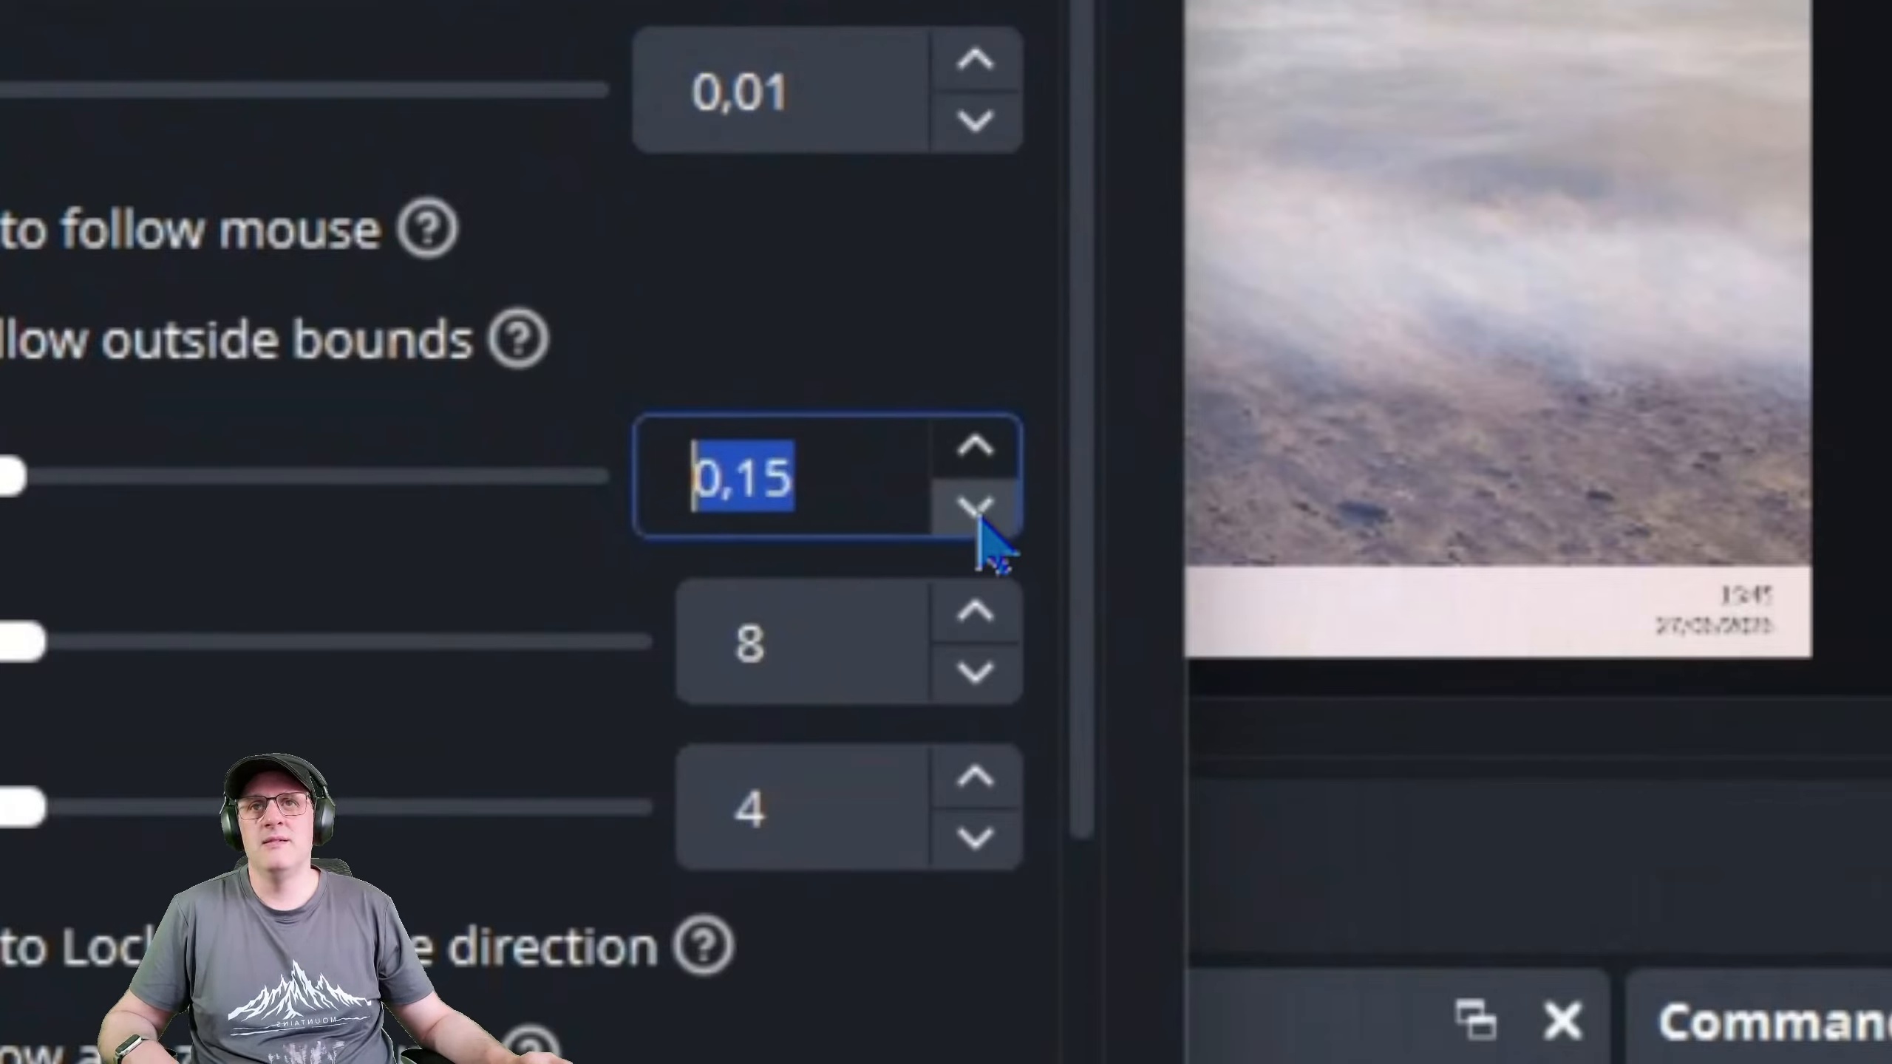
# Raise the script's Follow Border by 2 and close the Scripts window
pyautogui.click(987, 625)
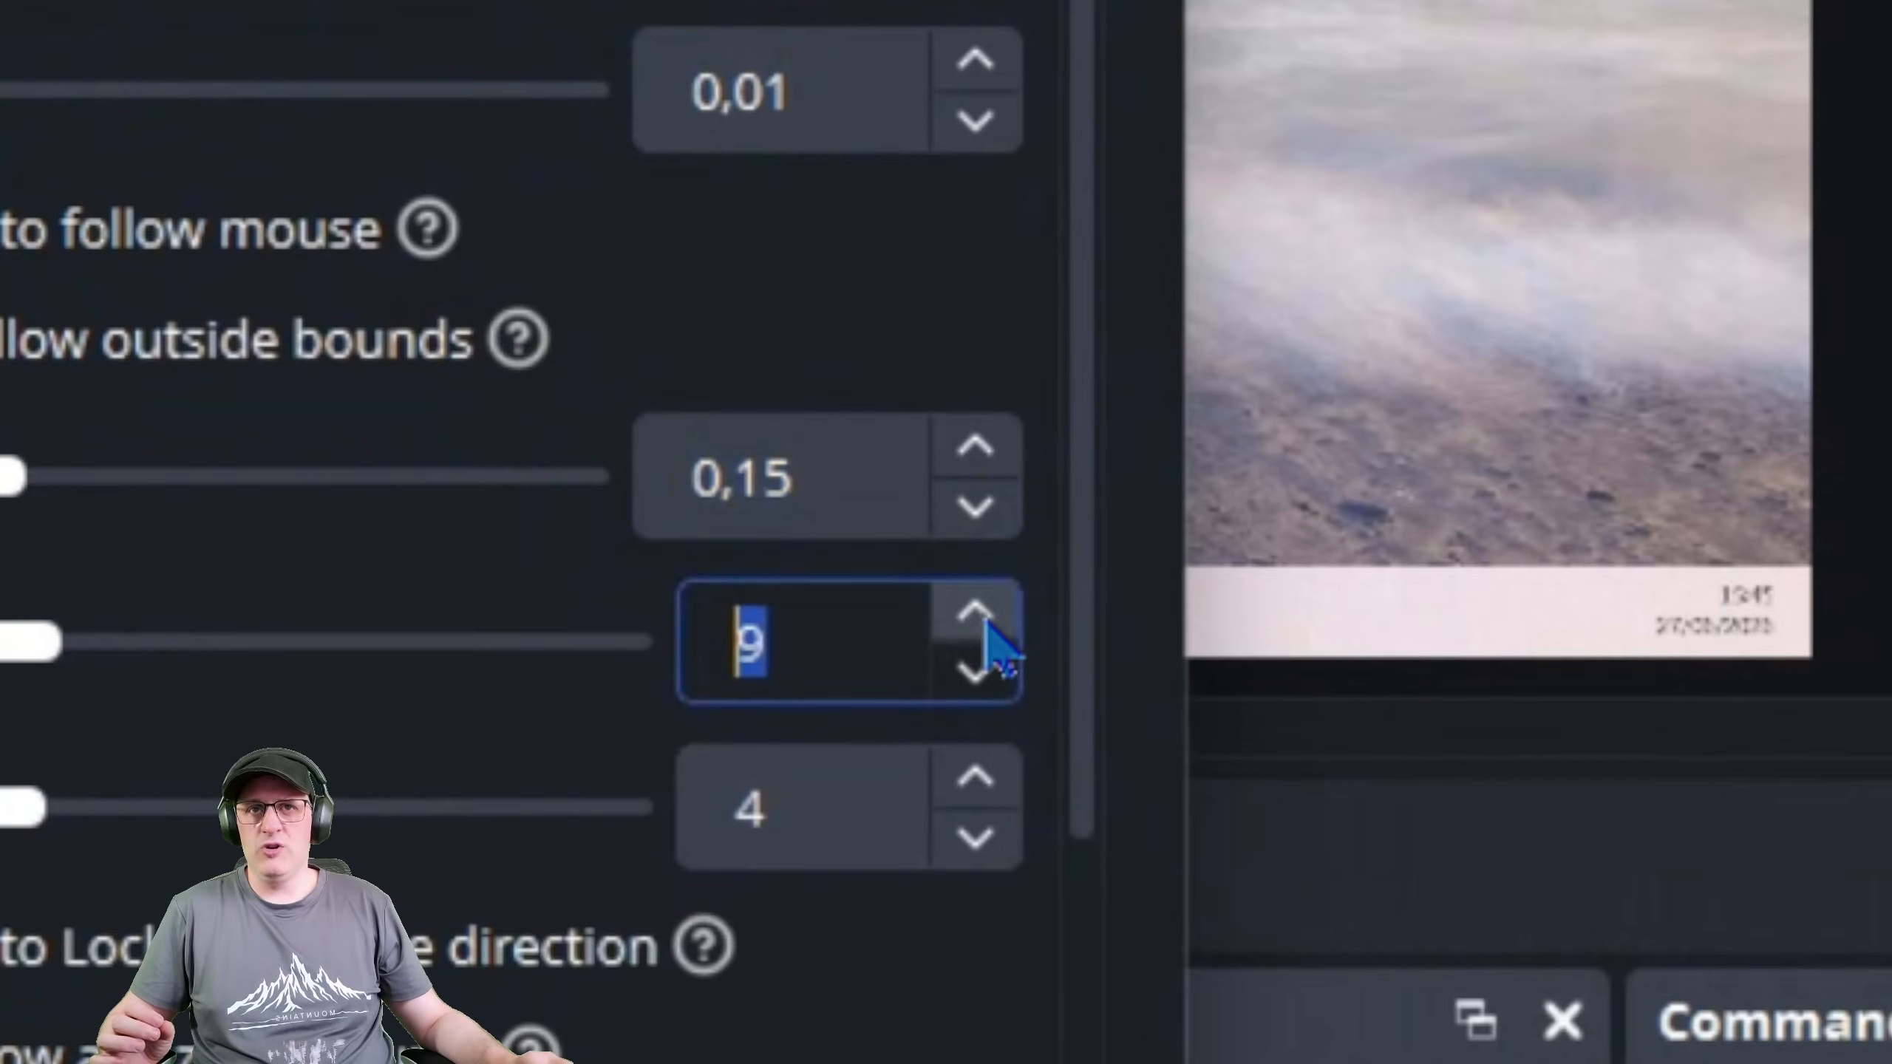
pyautogui.click(987, 626)
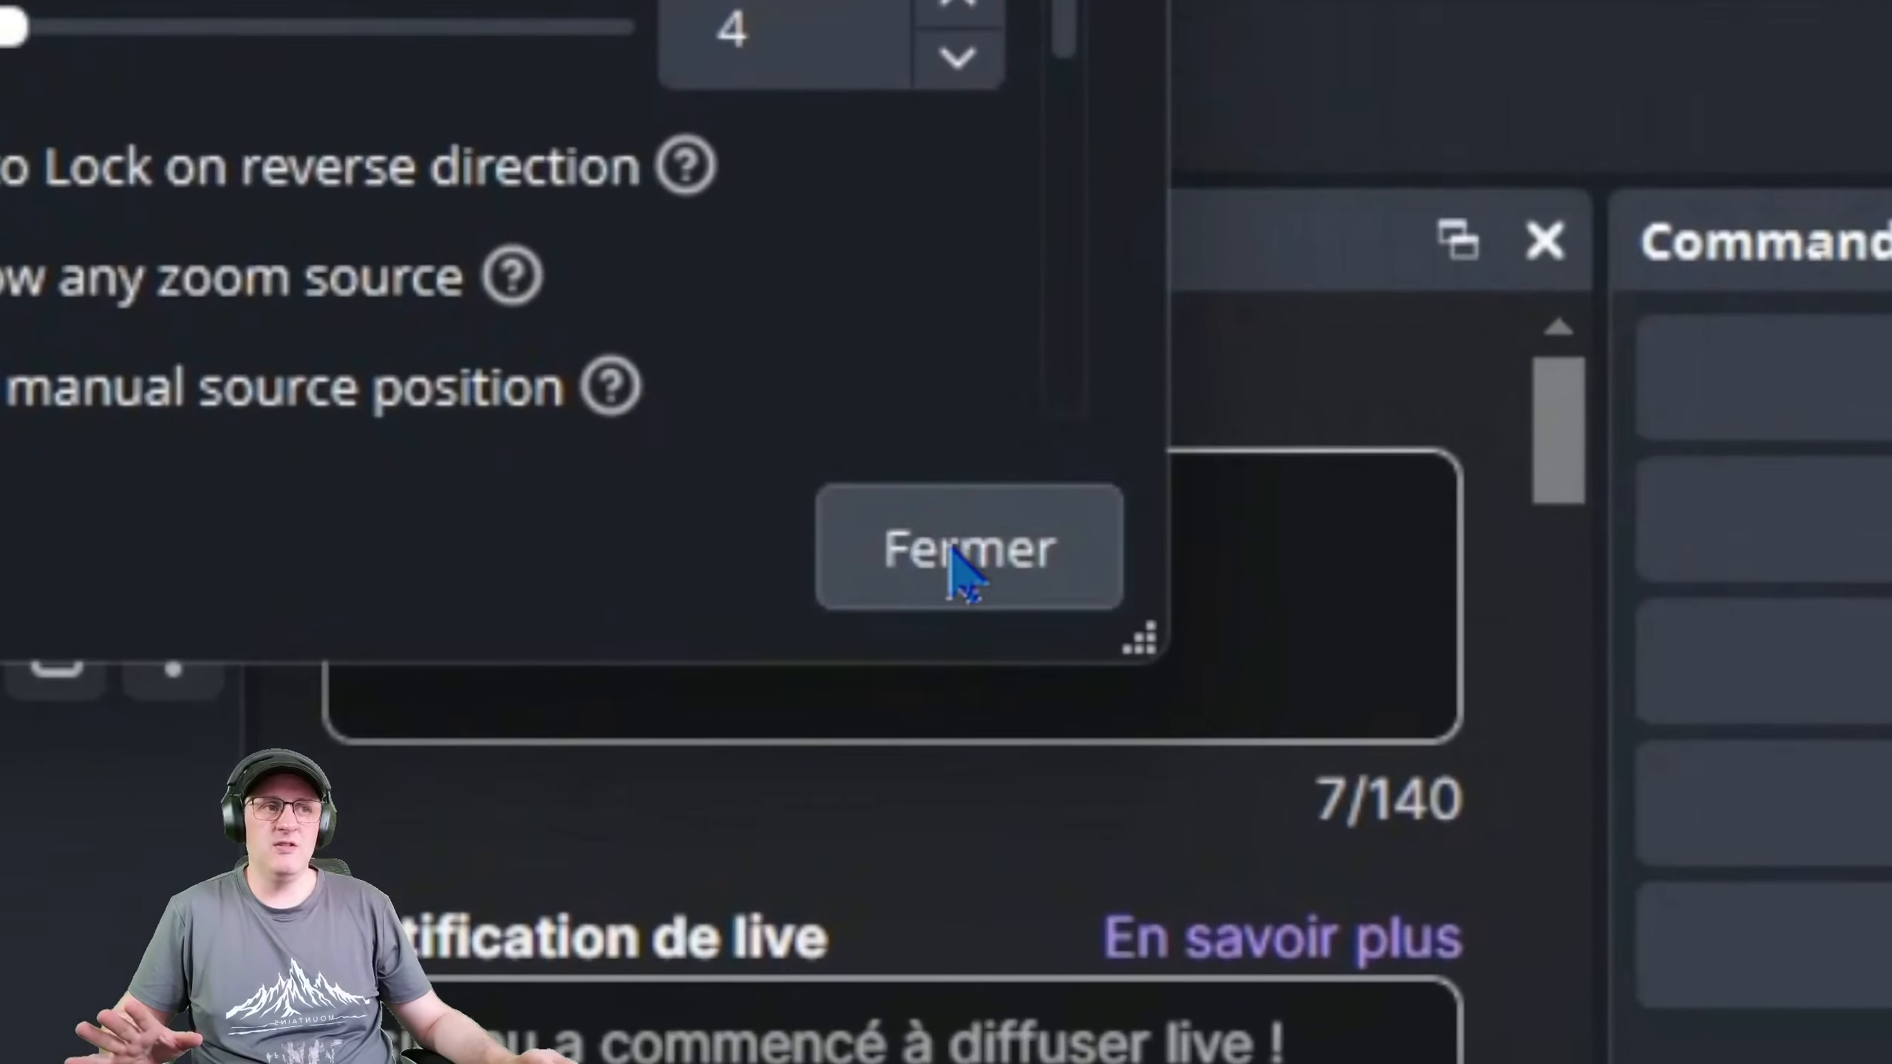
pyautogui.click(1122, 688)
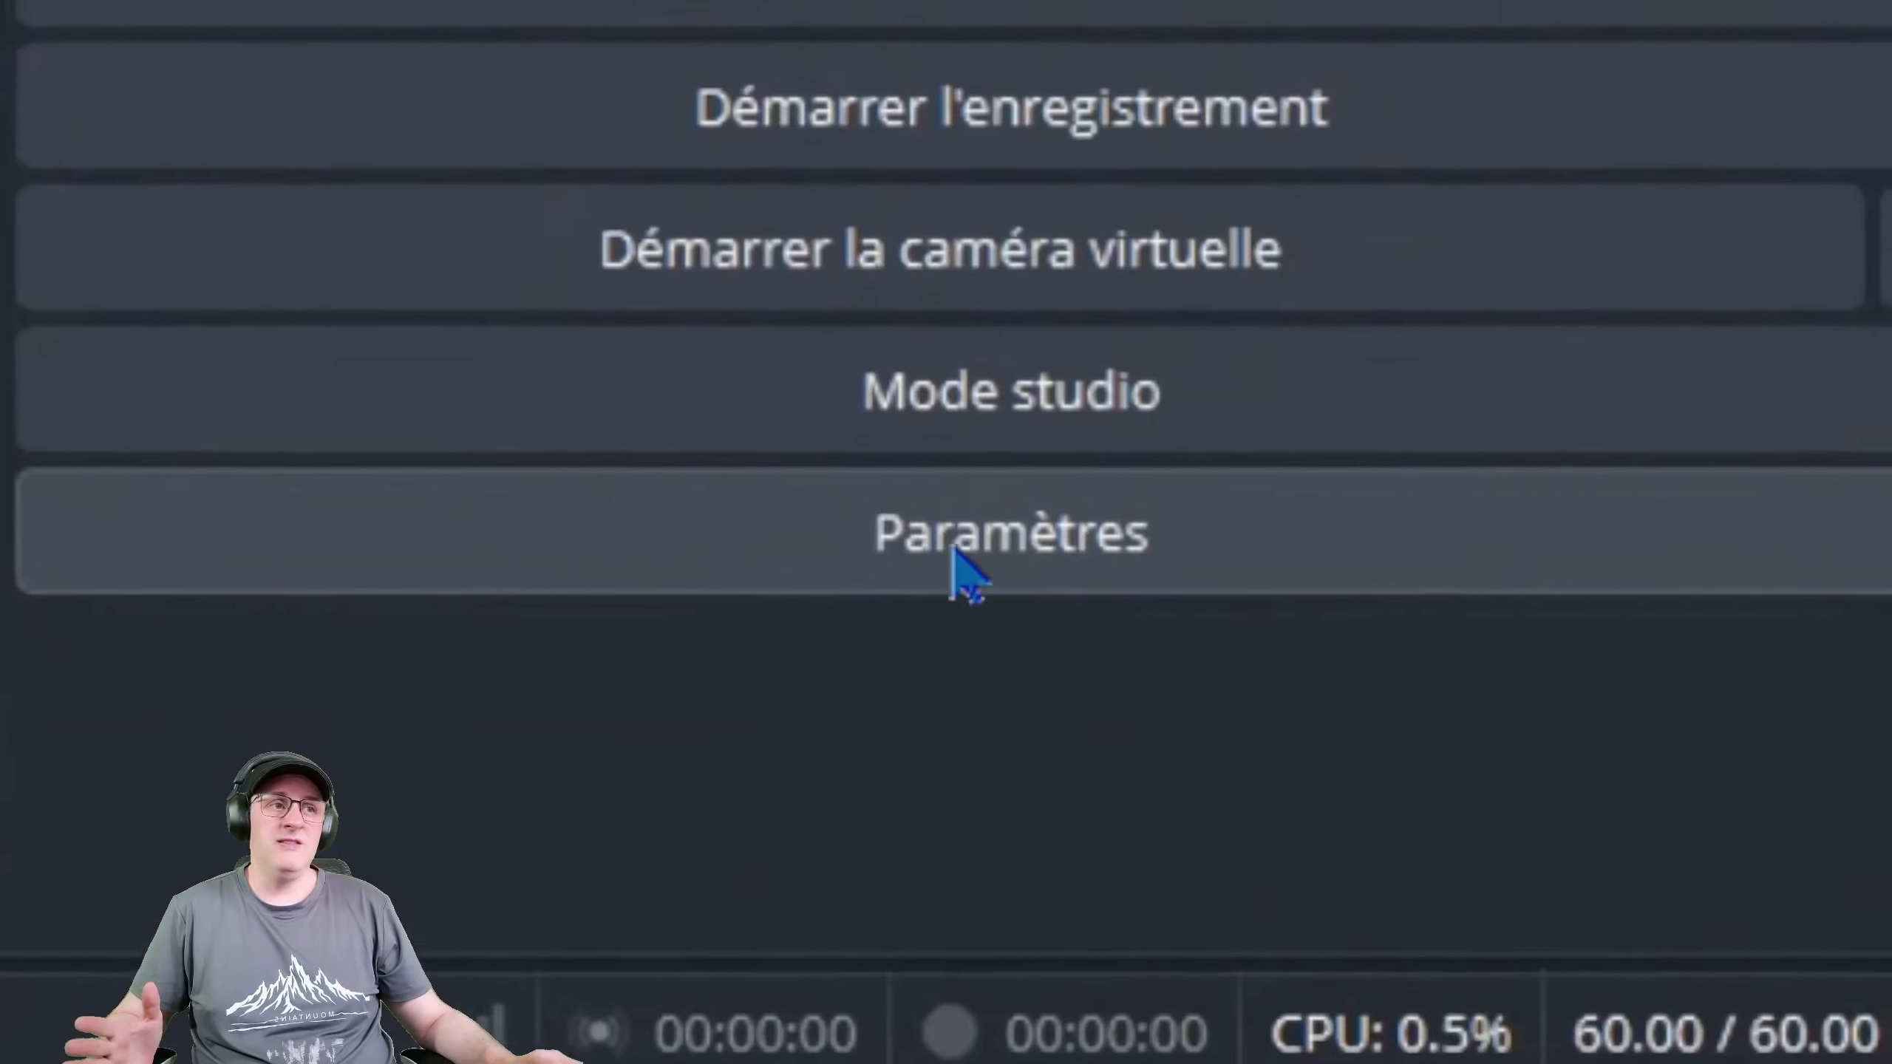
# Open the OBS hotkey settings and find the Toggle zoom to mouse entry
pyautogui.click(955, 555)
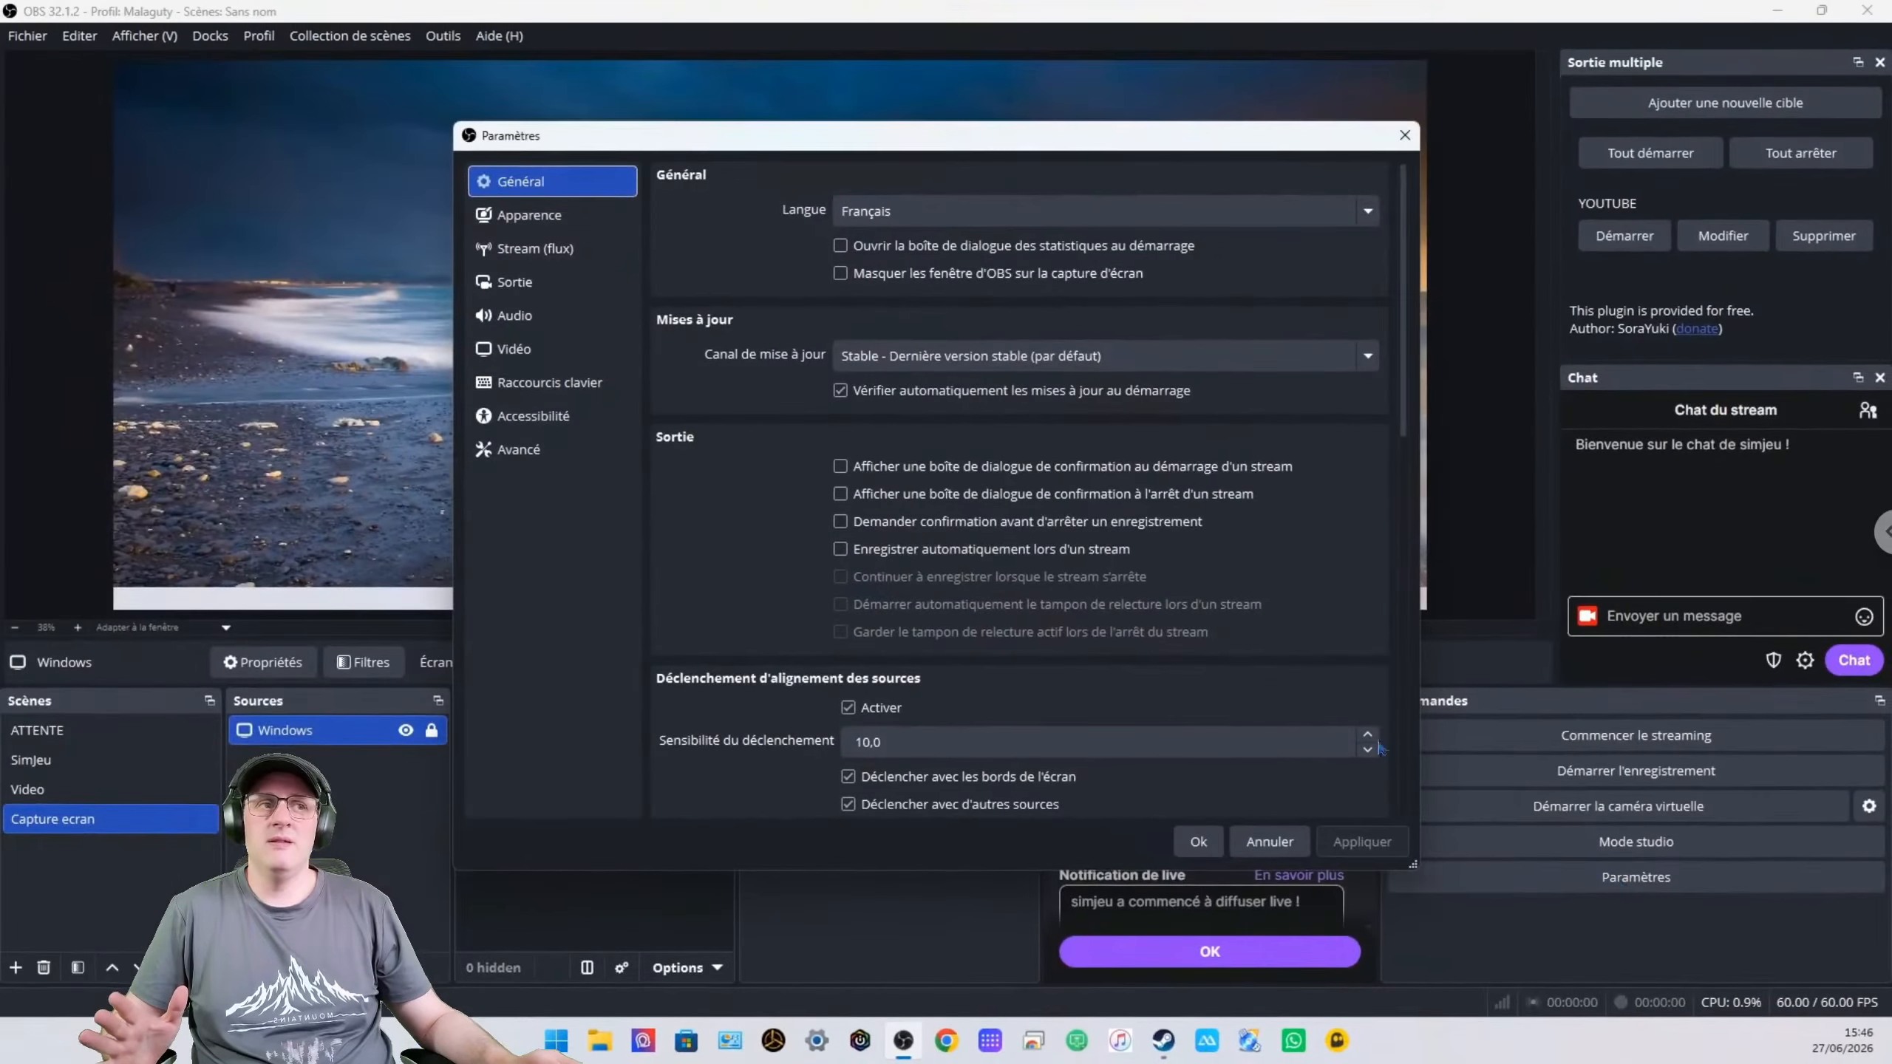
pyautogui.click(560, 386)
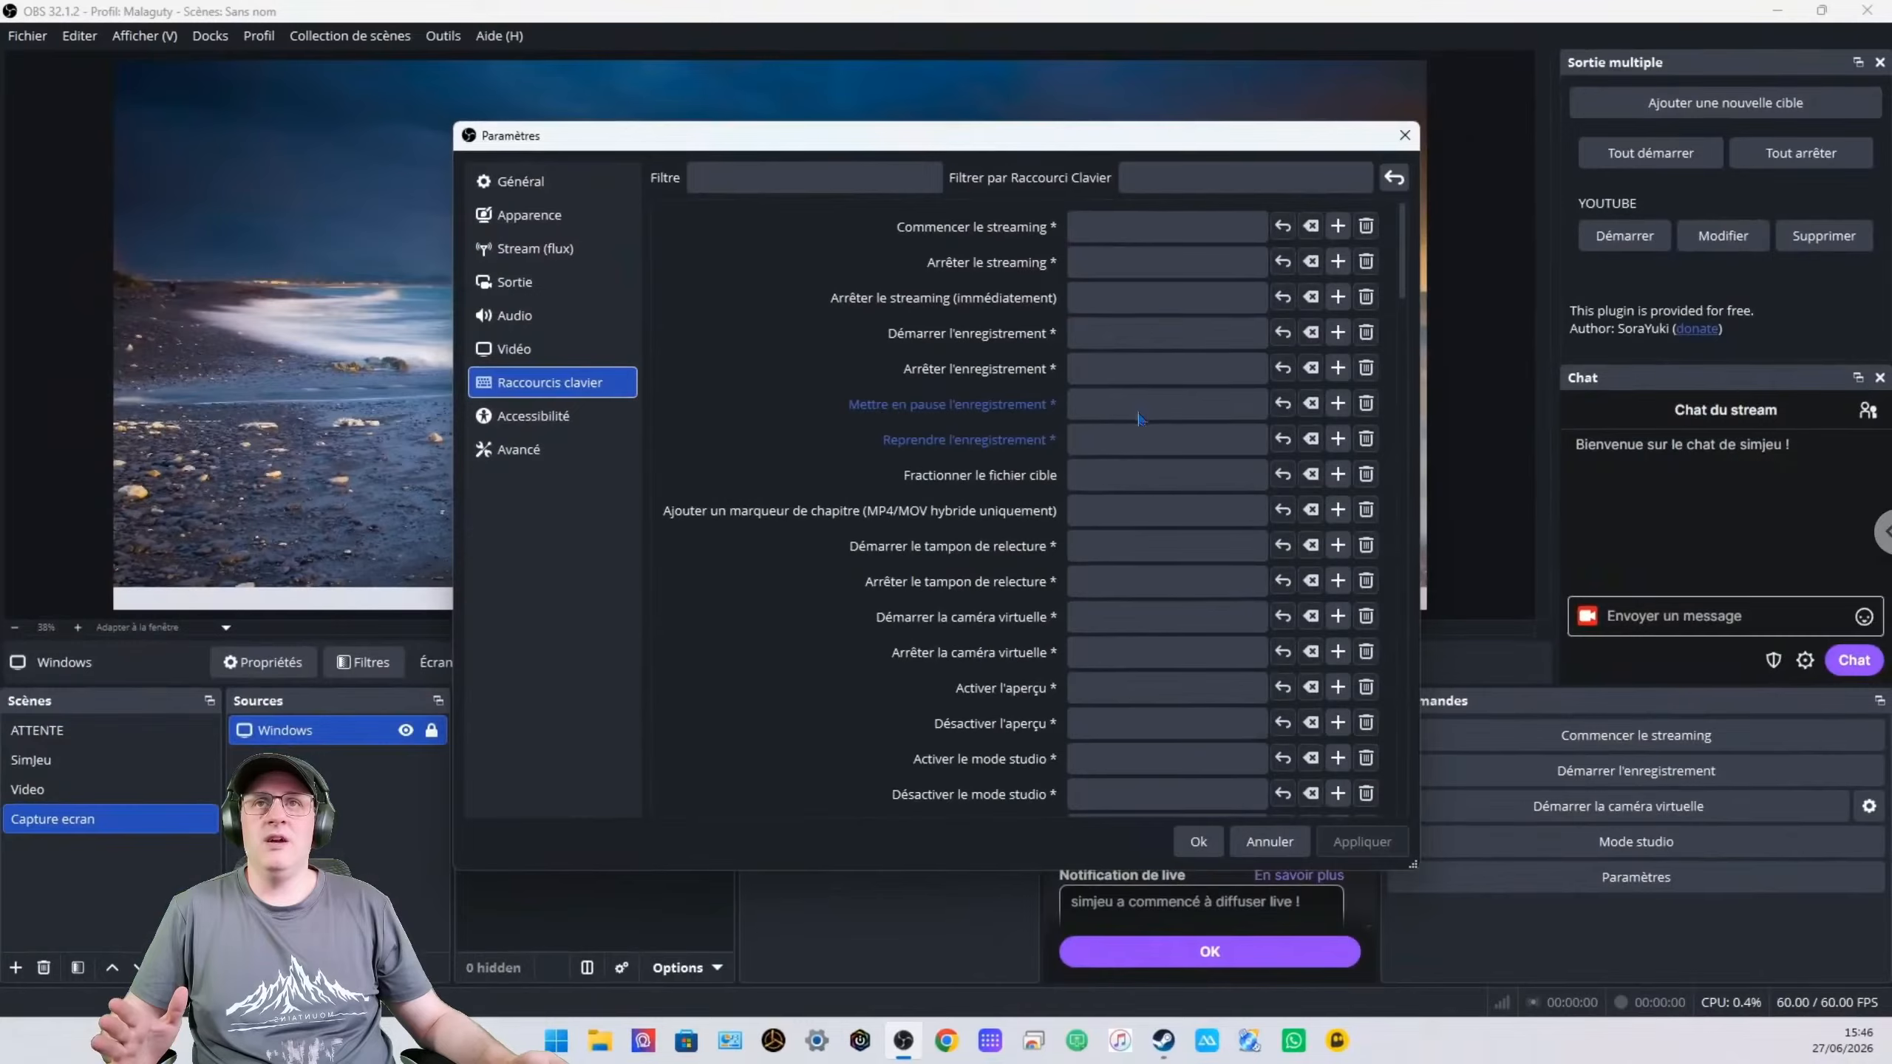
pyautogui.scroll(-2, 1135, 454)
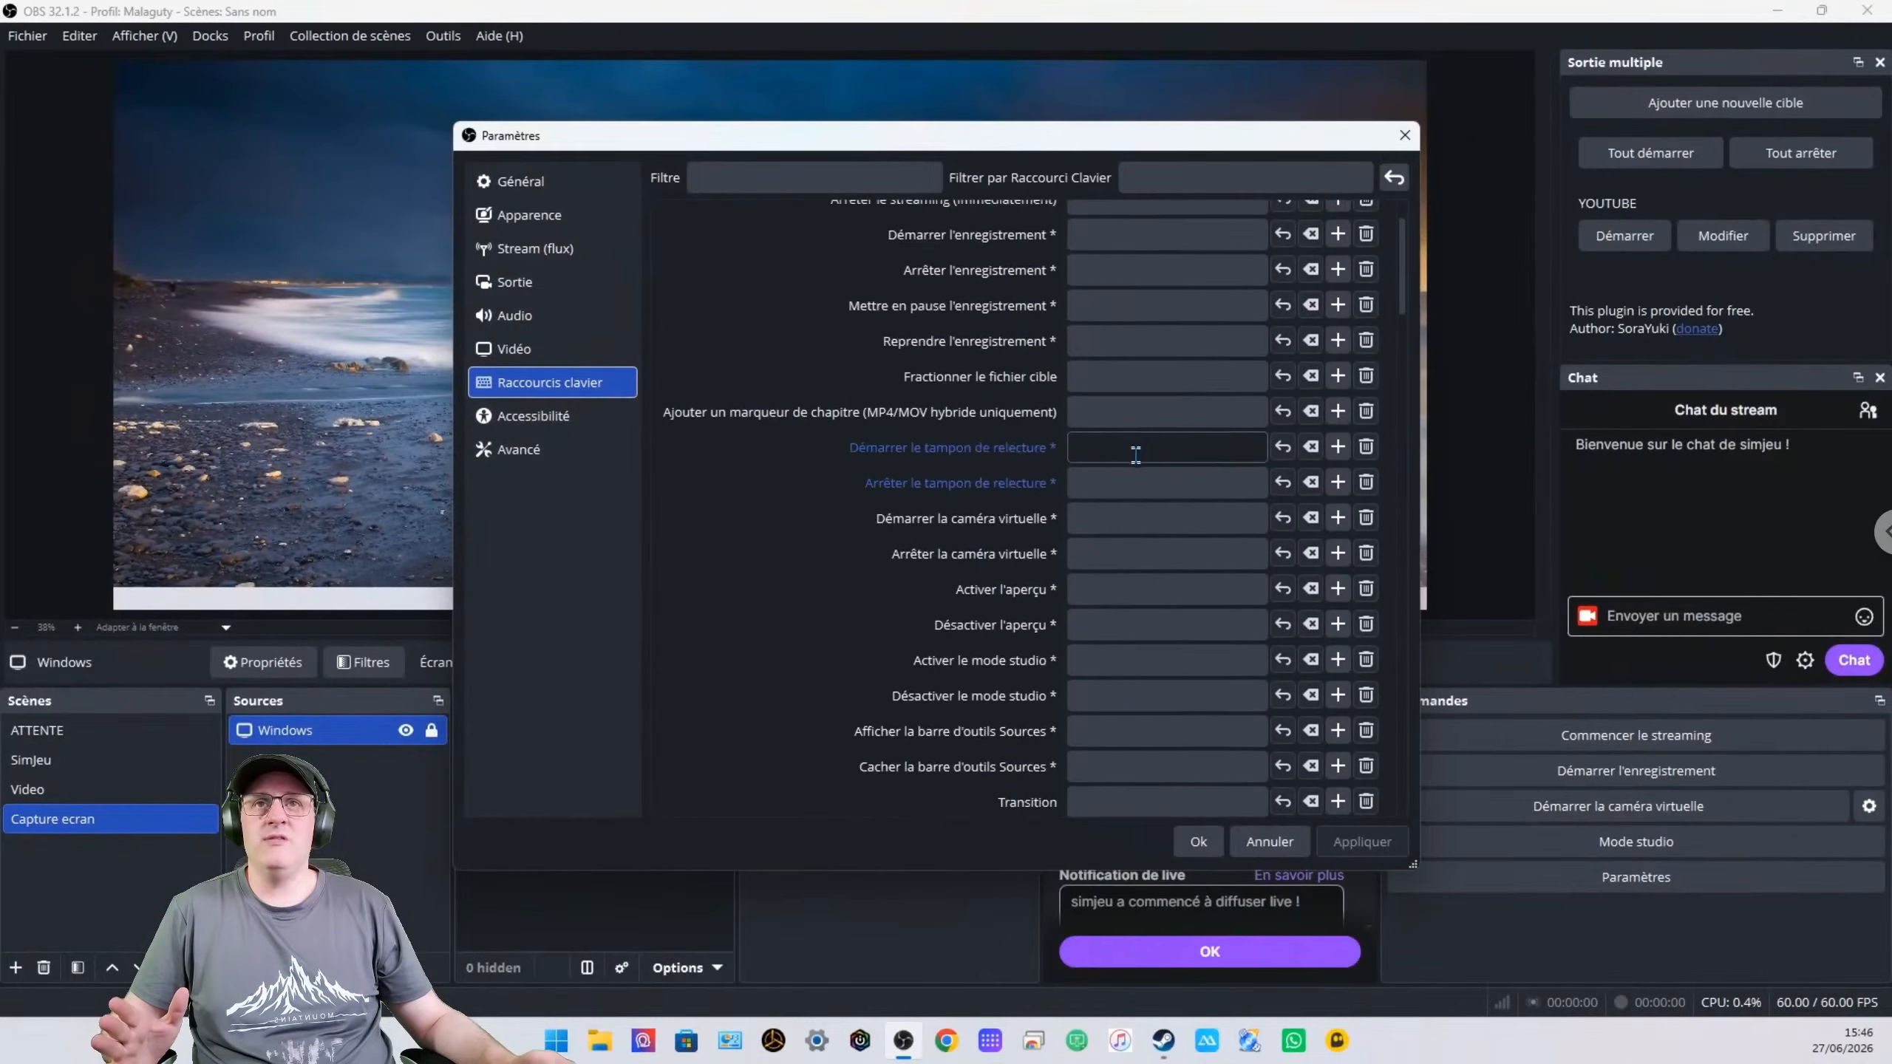
pyautogui.scroll(-10, 1135, 454)
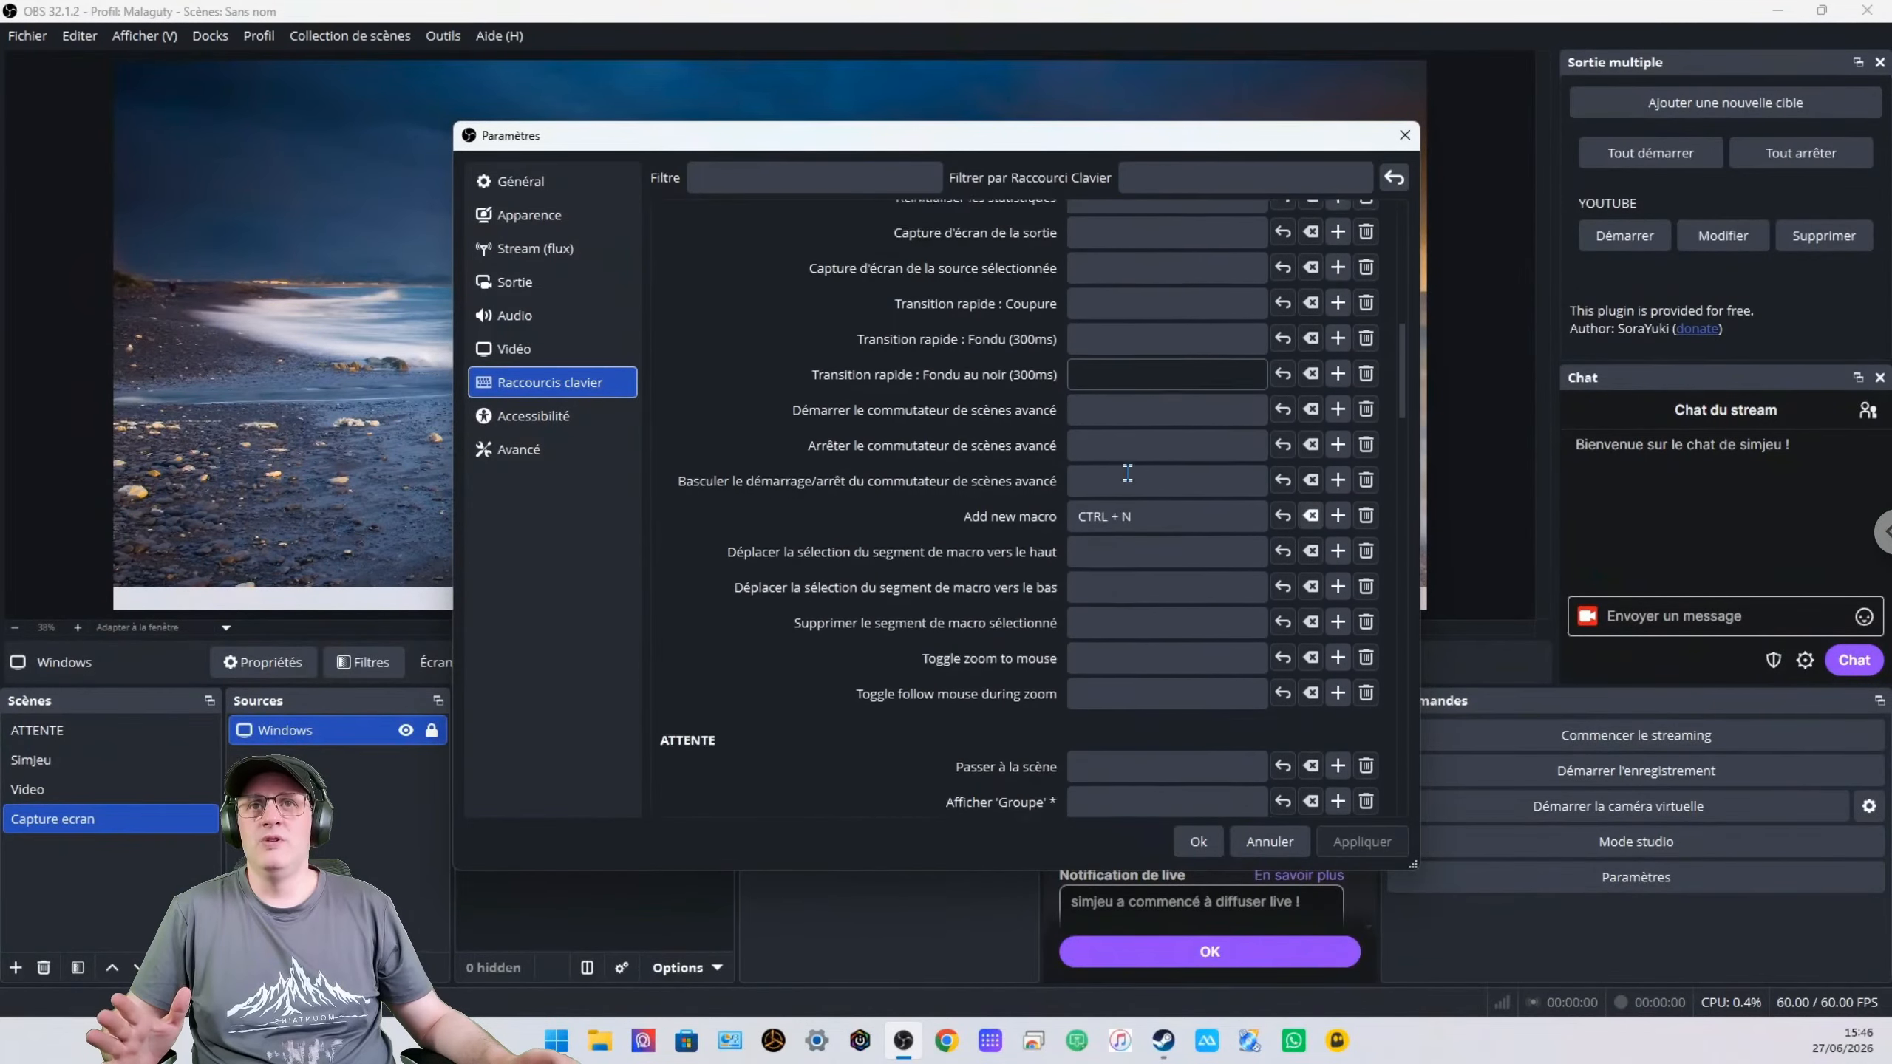
pyautogui.scroll(-3, 1128, 472)
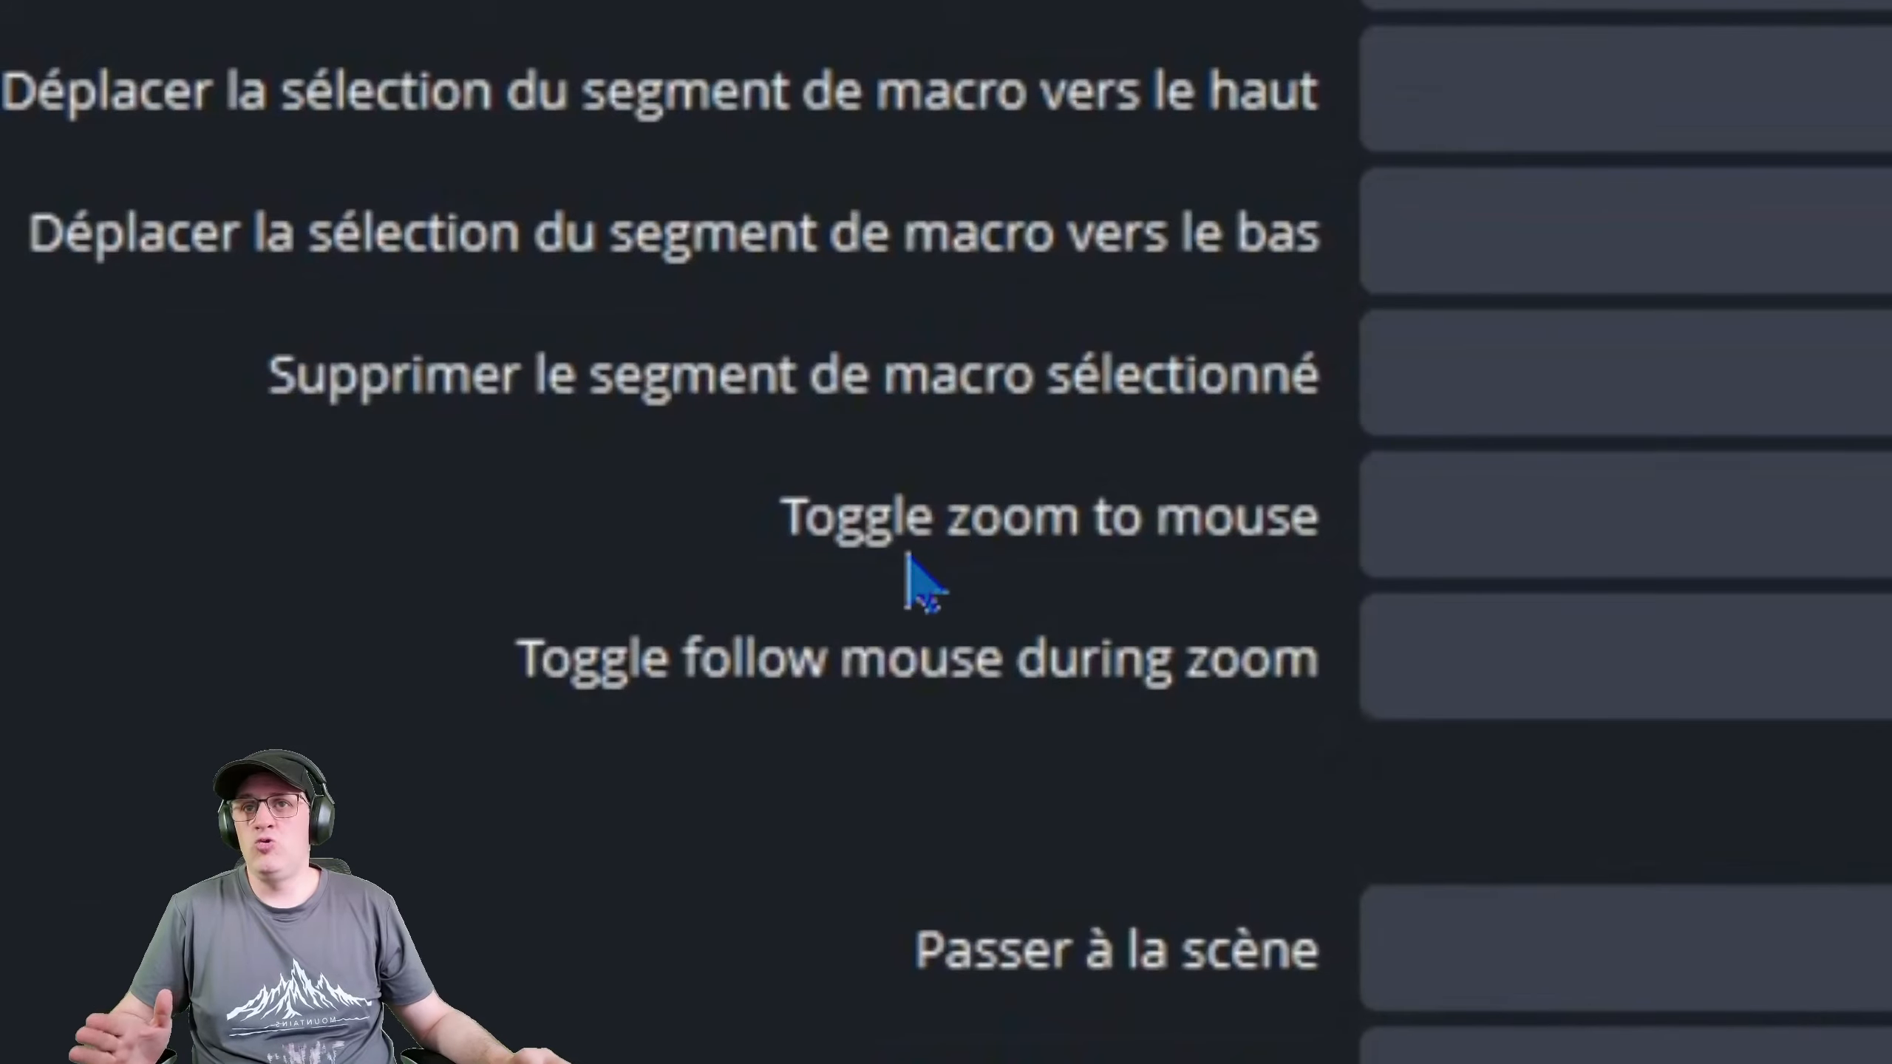
# Try Souris 3 as the hotkey for Toggle zoom to mouse, and clear it again
pyautogui.click(1475, 518)
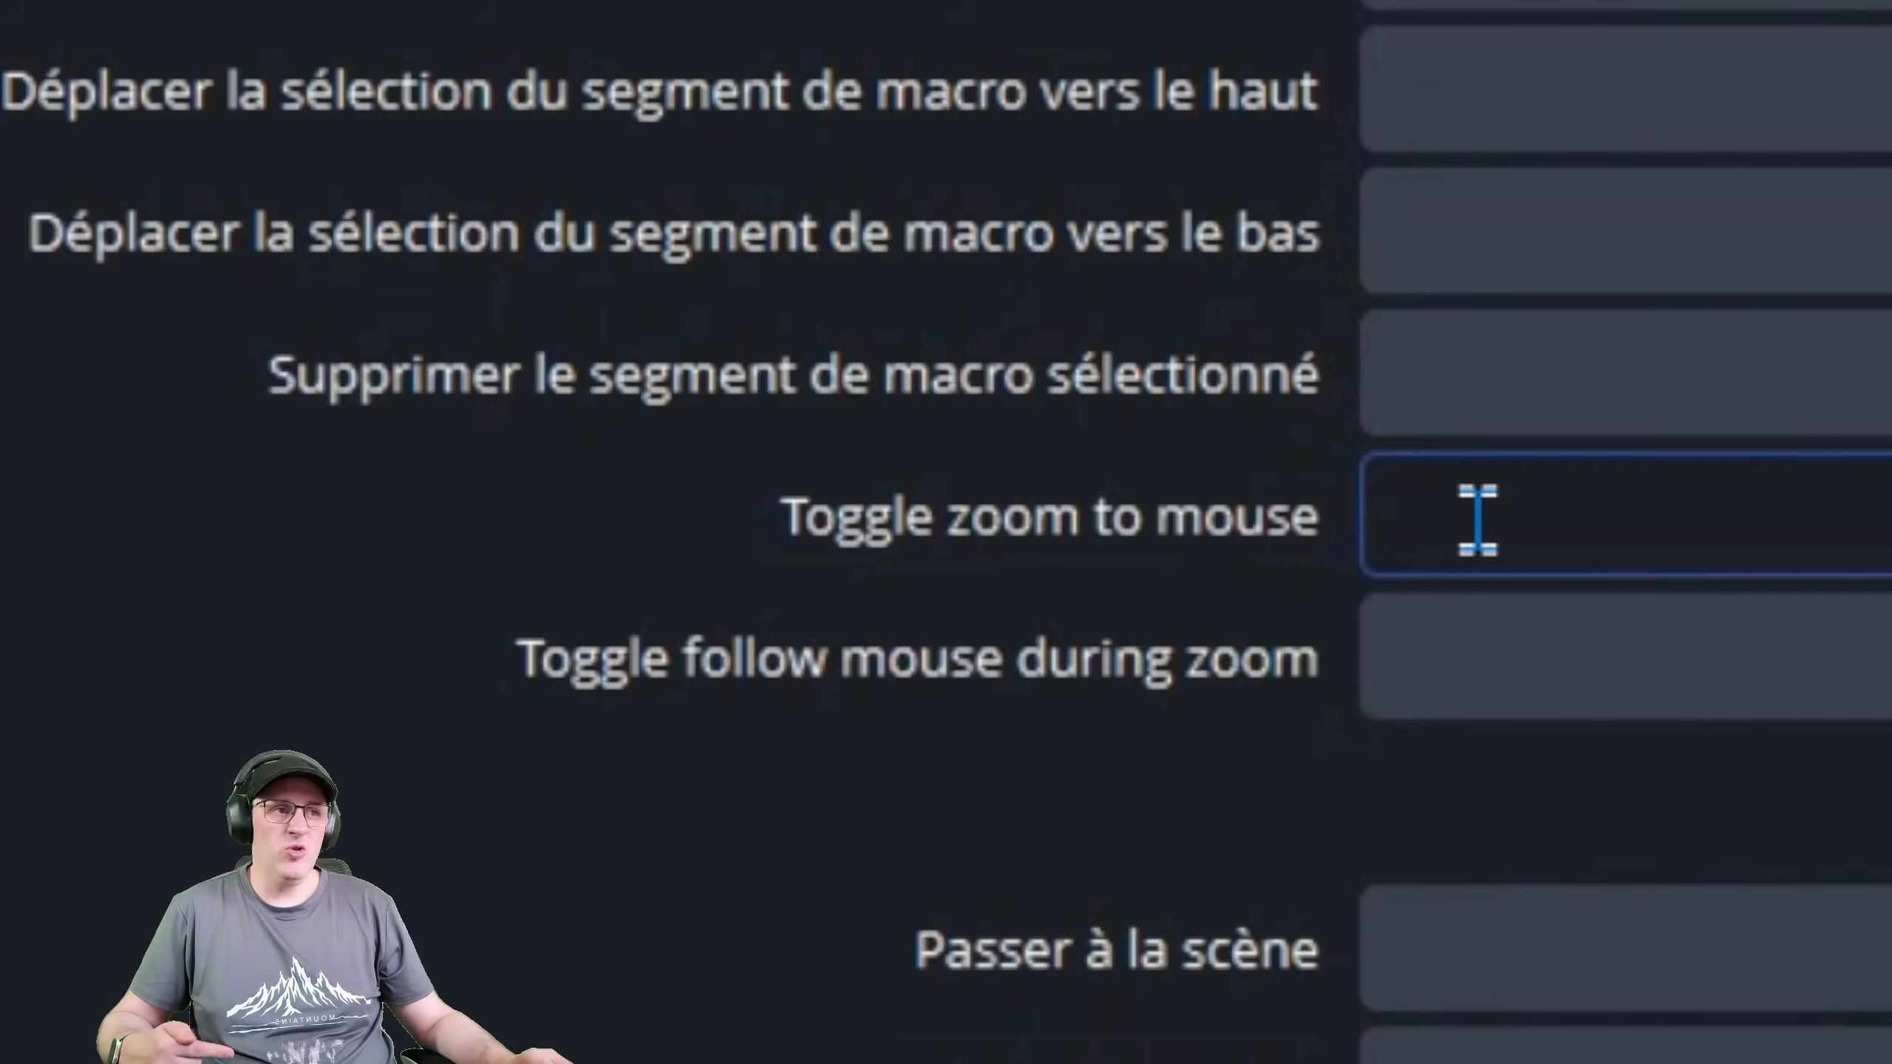
pyautogui.middleClick(1477, 520)
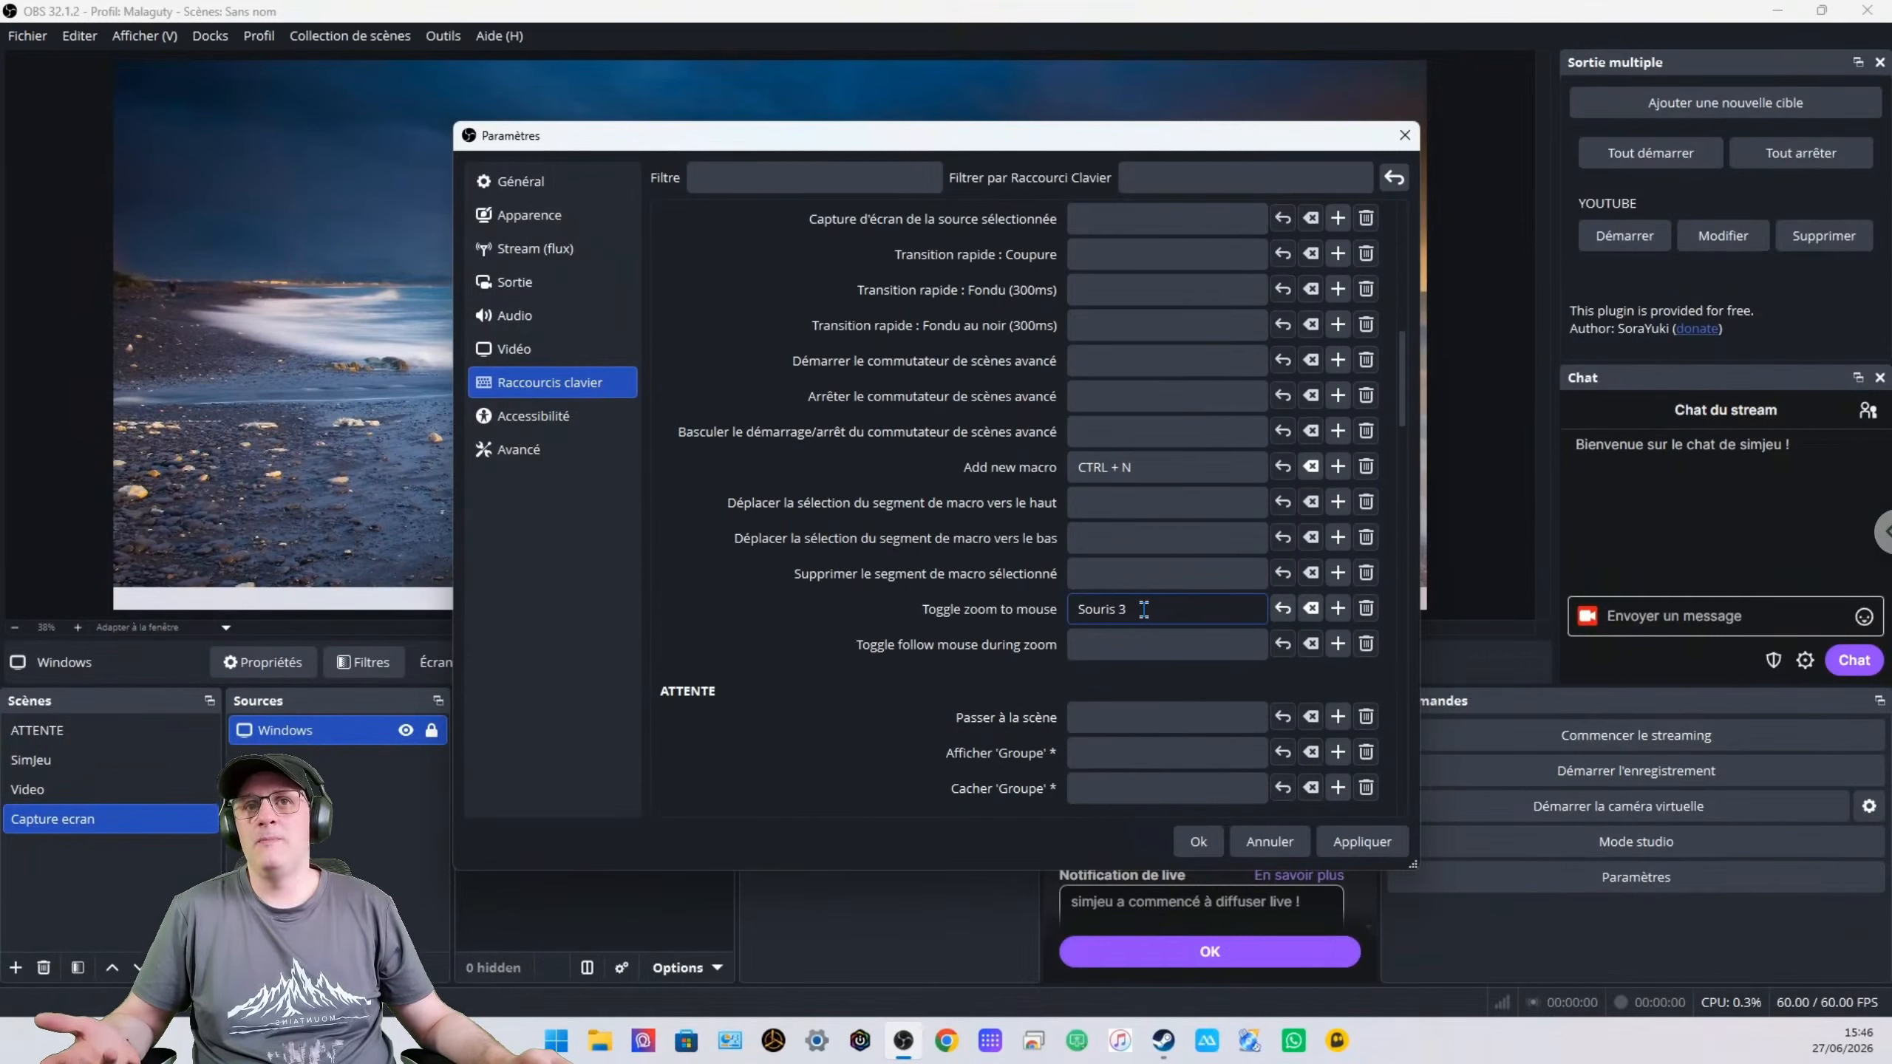
pyautogui.click(1311, 609)
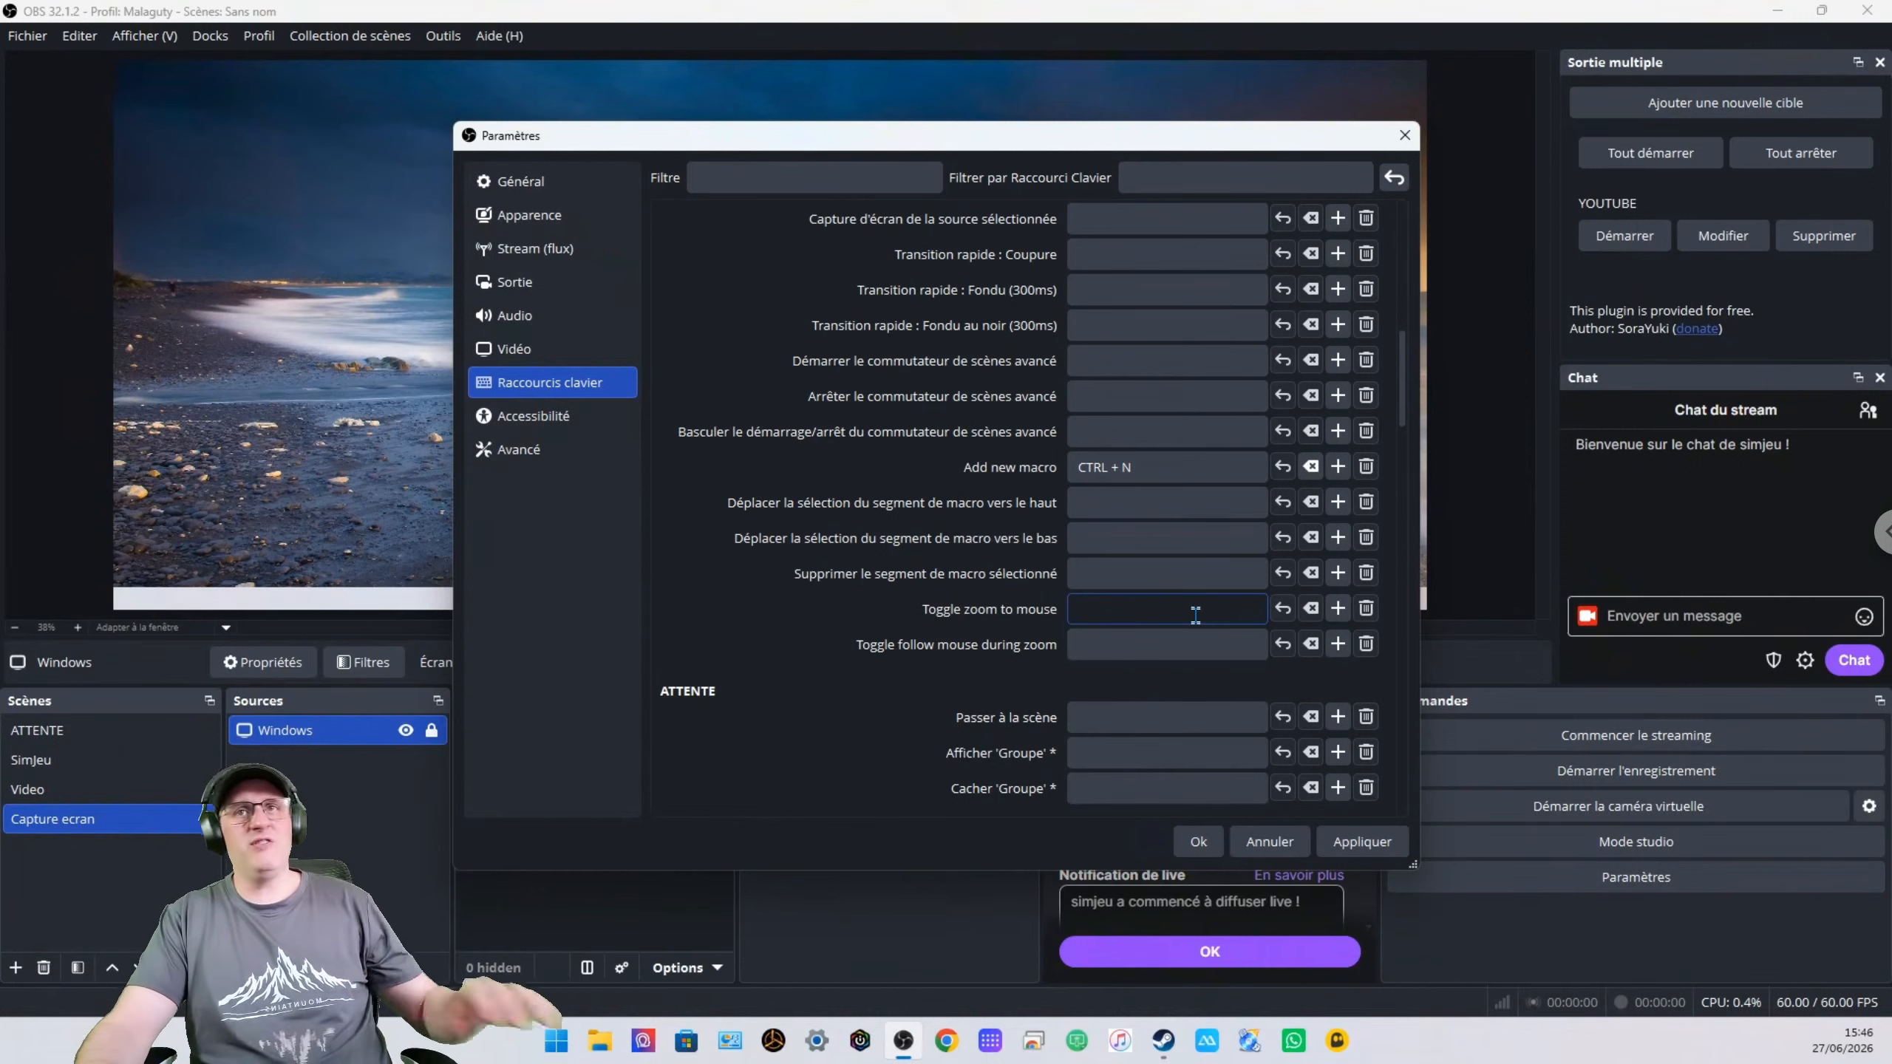
# Assign X as the hotkey for Toggle zoom to mouse, apply it and close the settings
pyautogui.press('x')
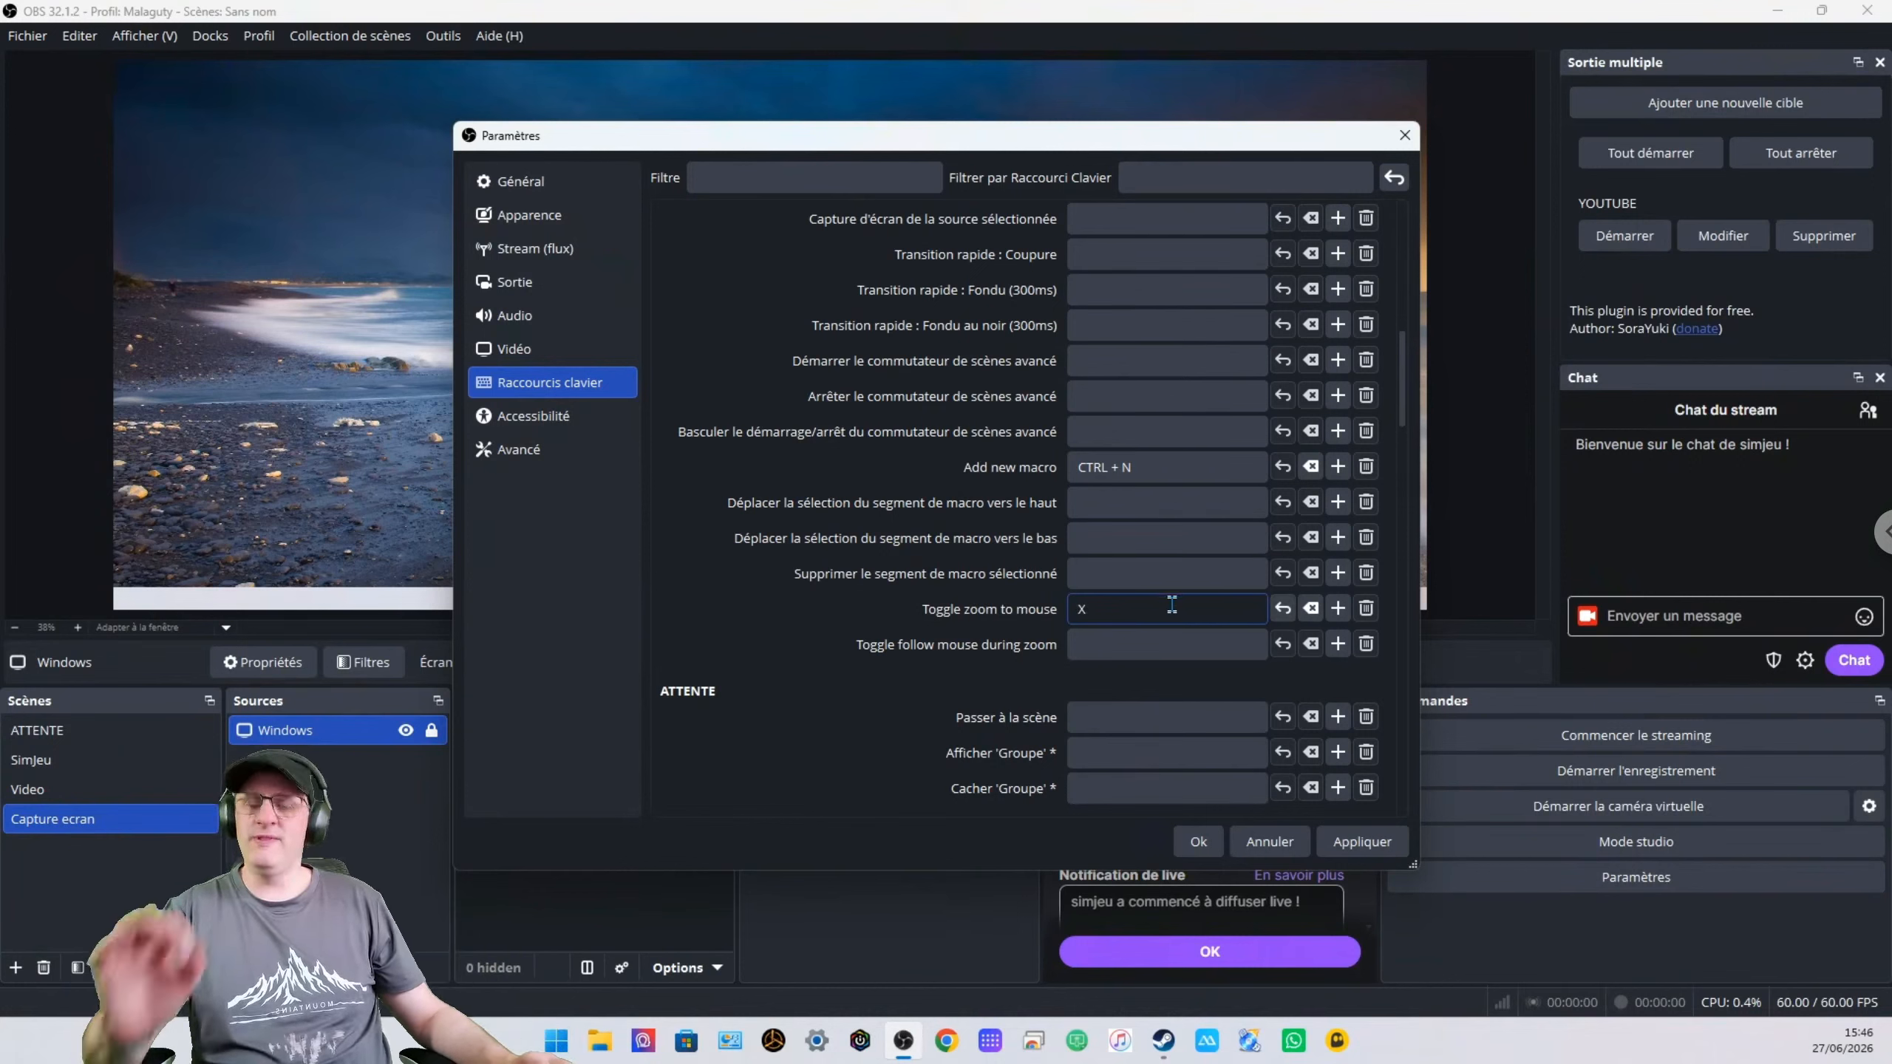
pyautogui.click(1361, 841)
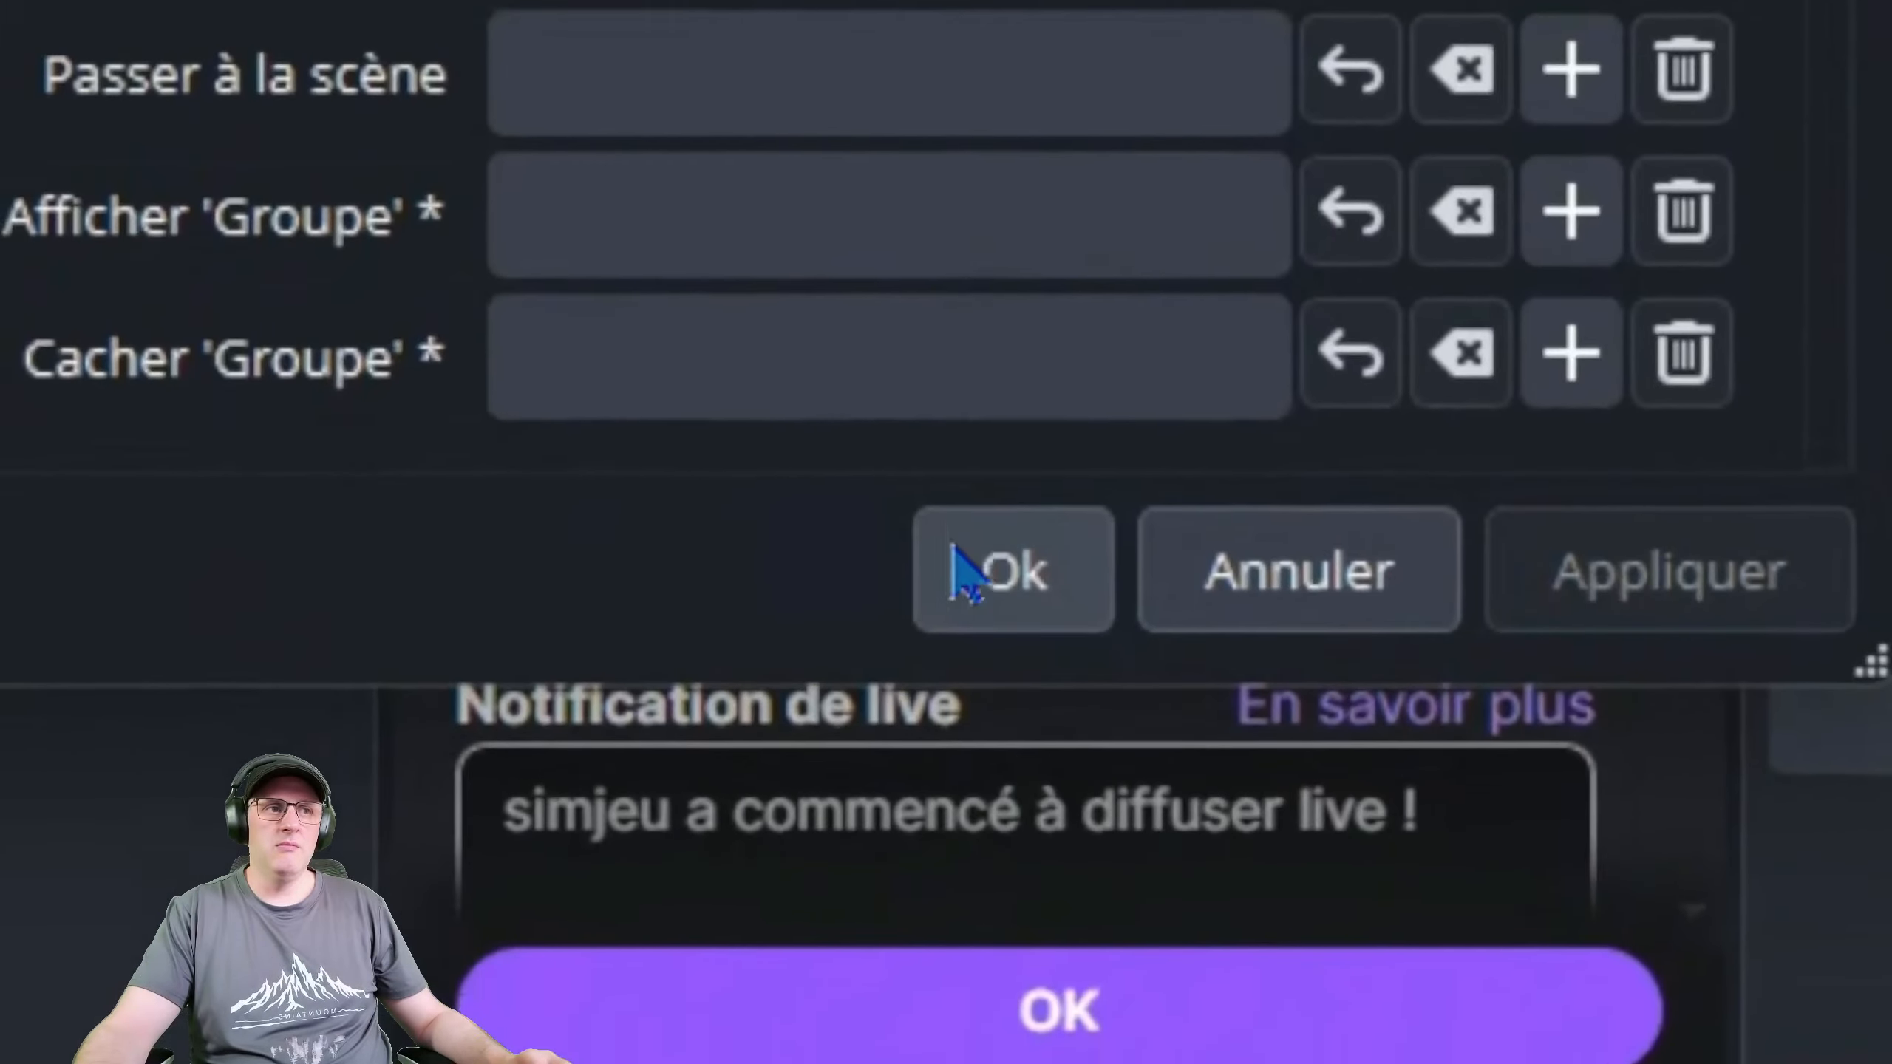
pyautogui.click(1187, 839)
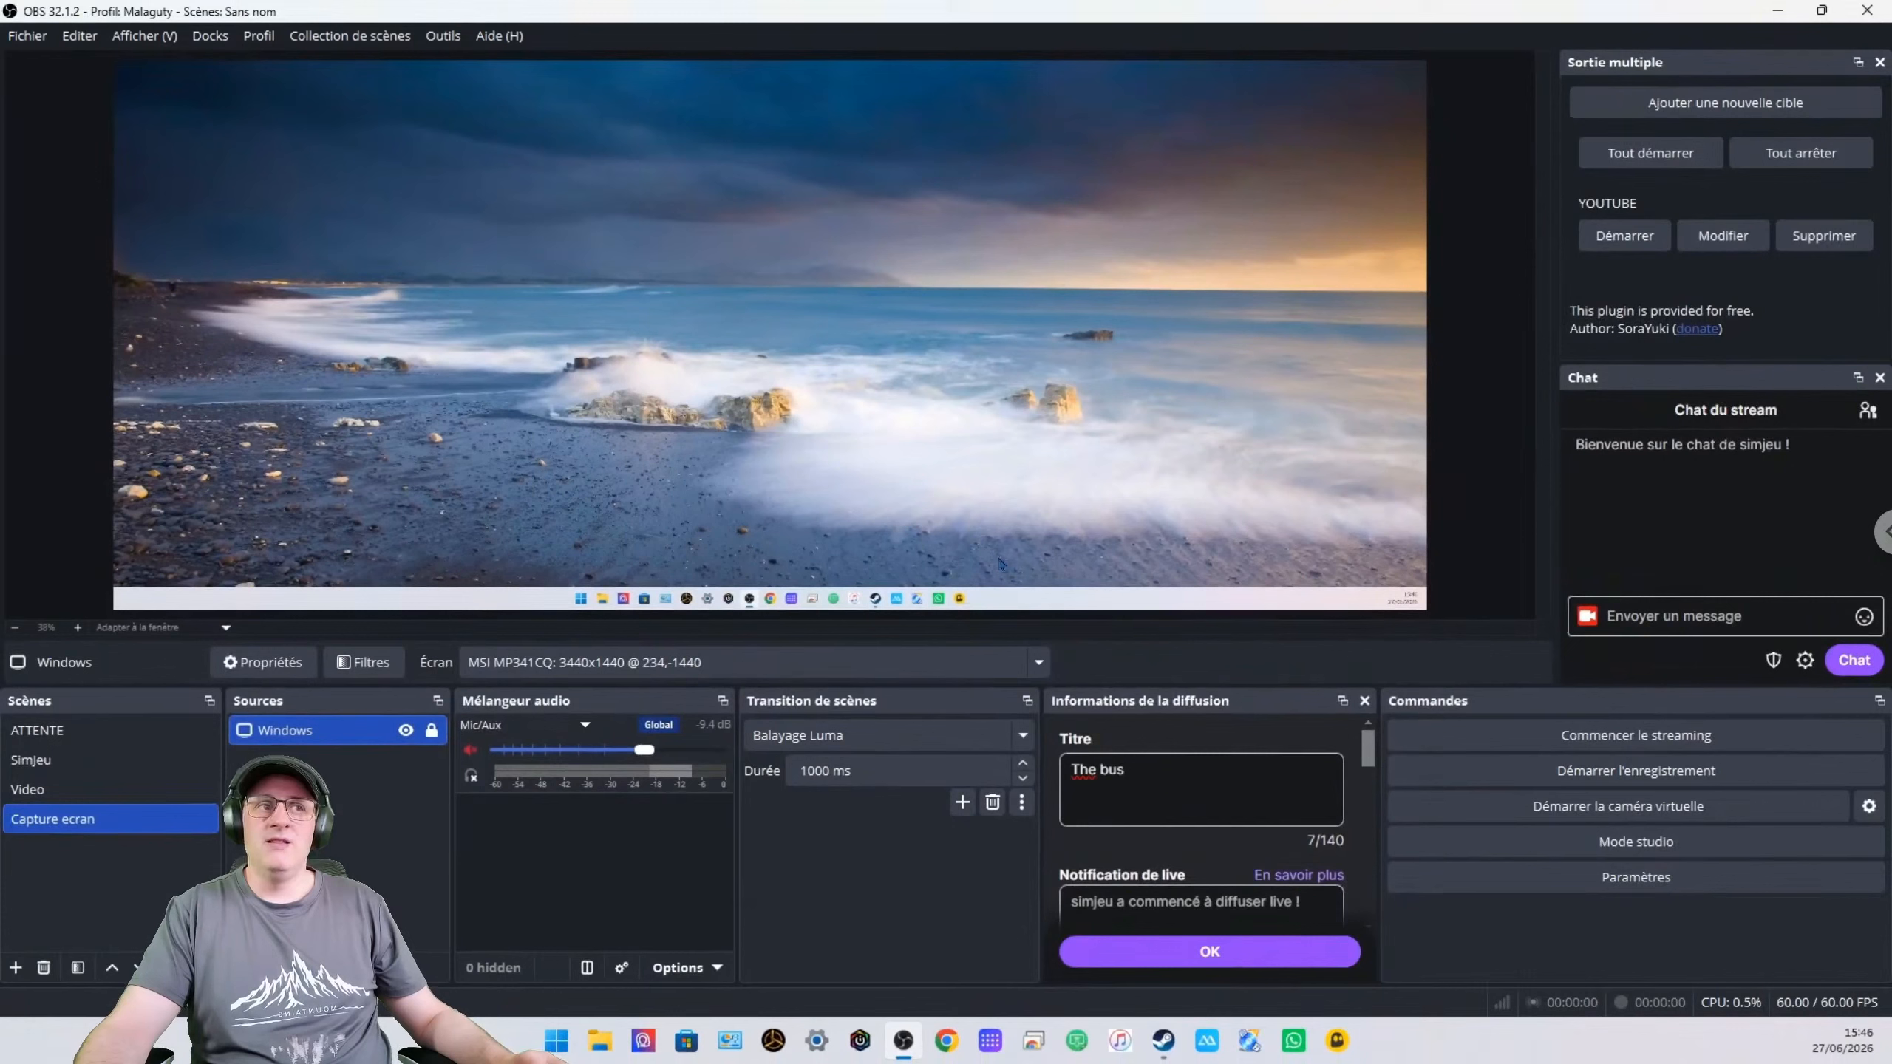
# Deselect the Windows source and test the zoom hotkey by zooming the preview in and back out
pyautogui.click(928, 527)
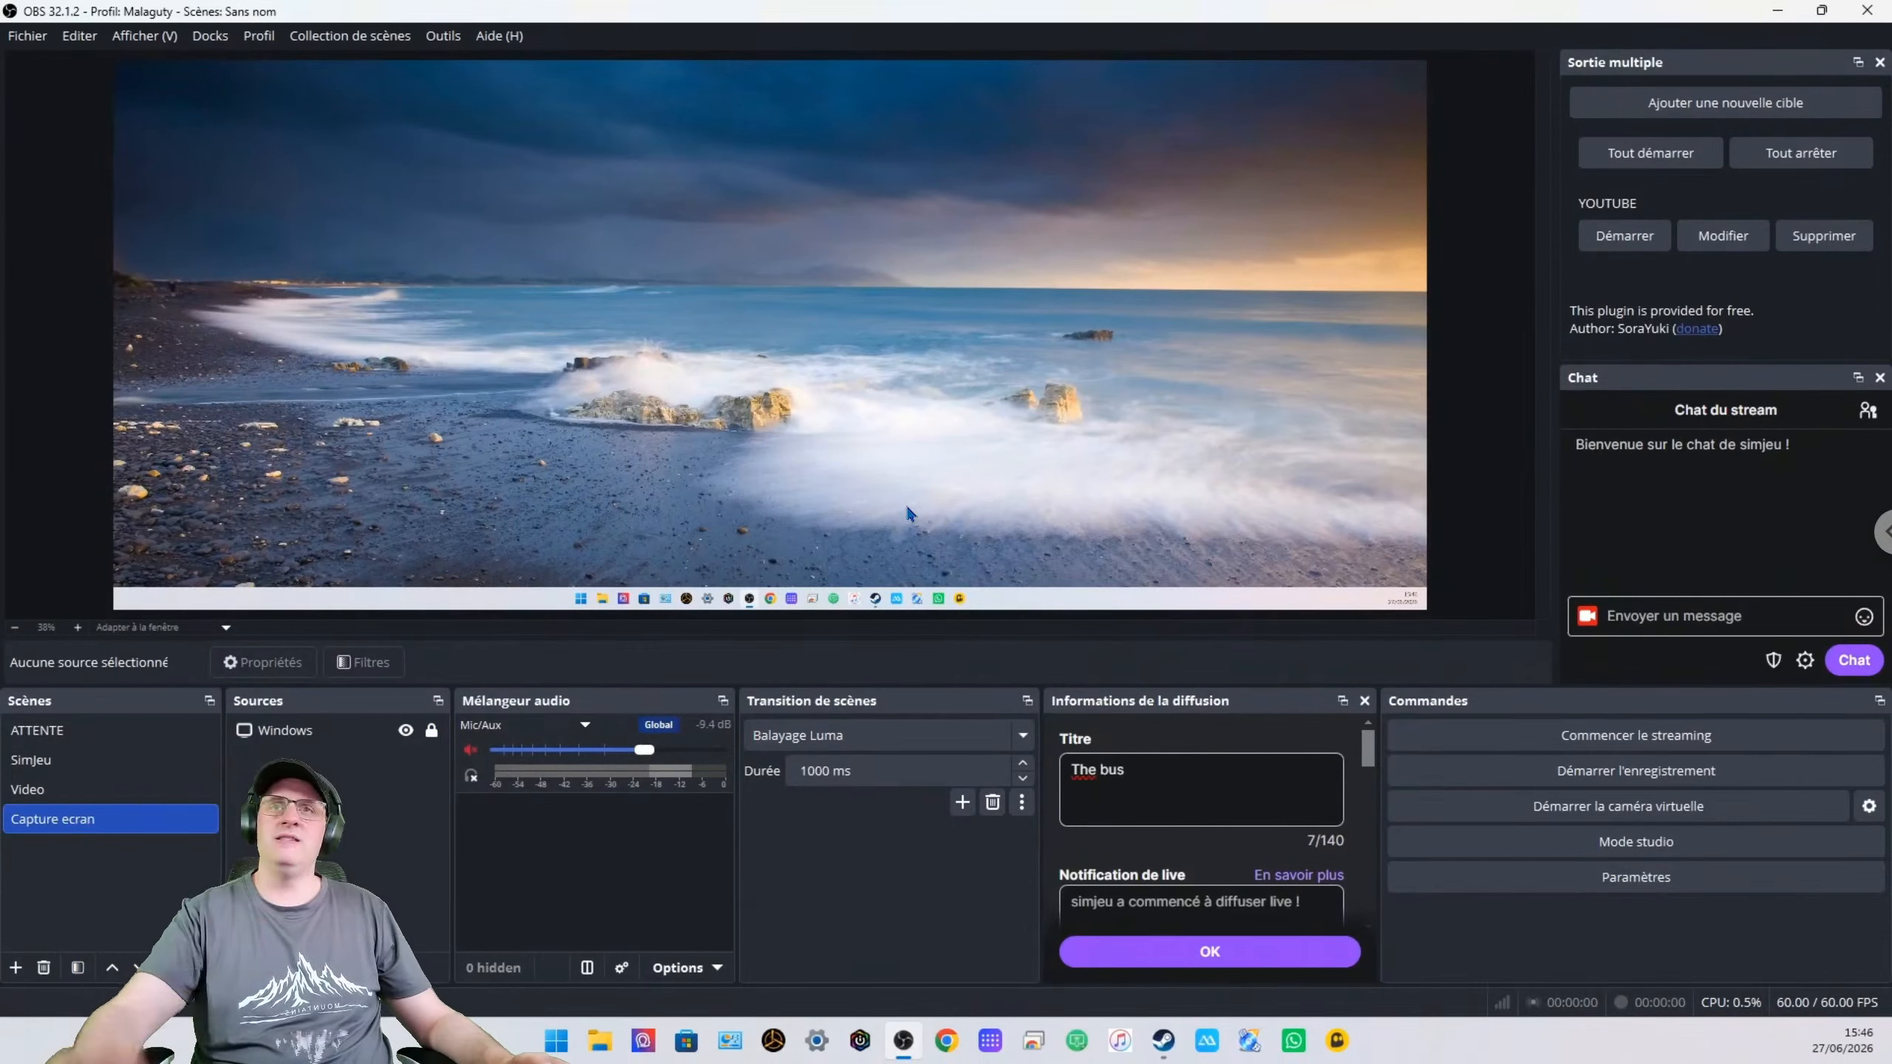
pyautogui.press('F1')
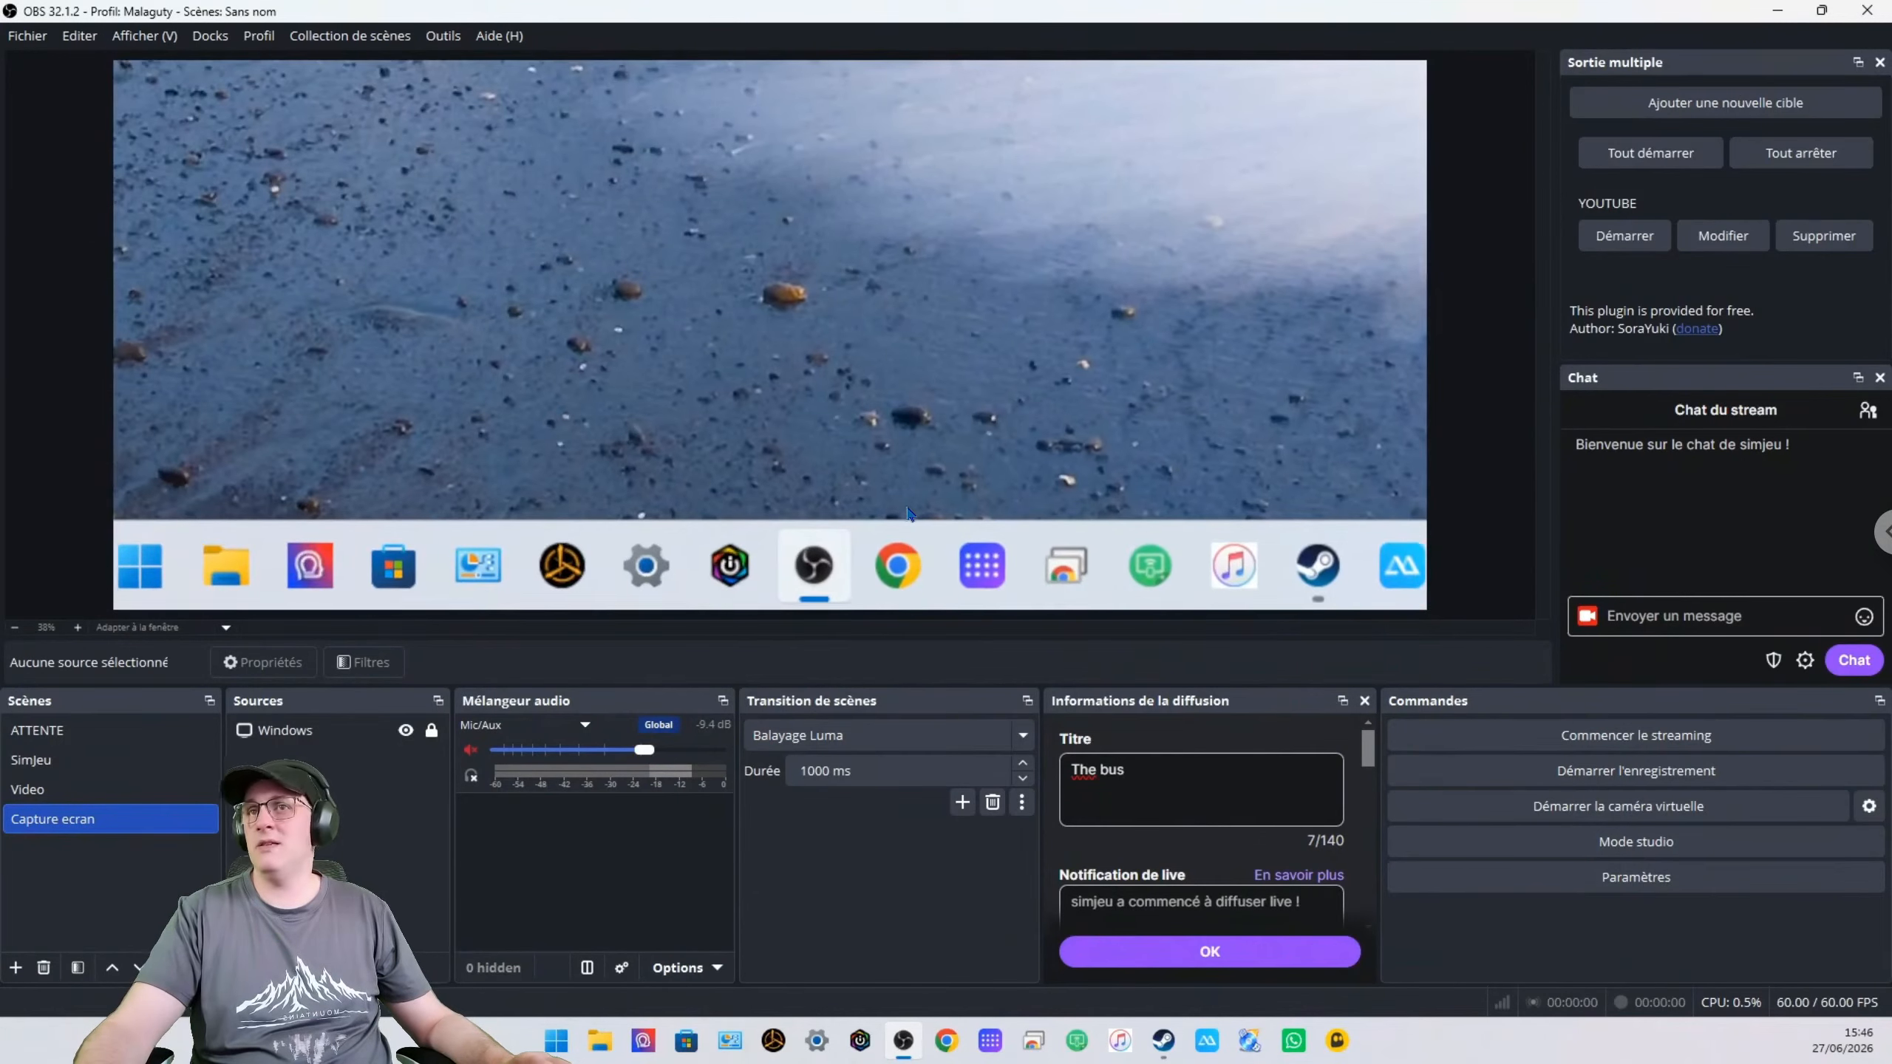
pyautogui.press('F1')
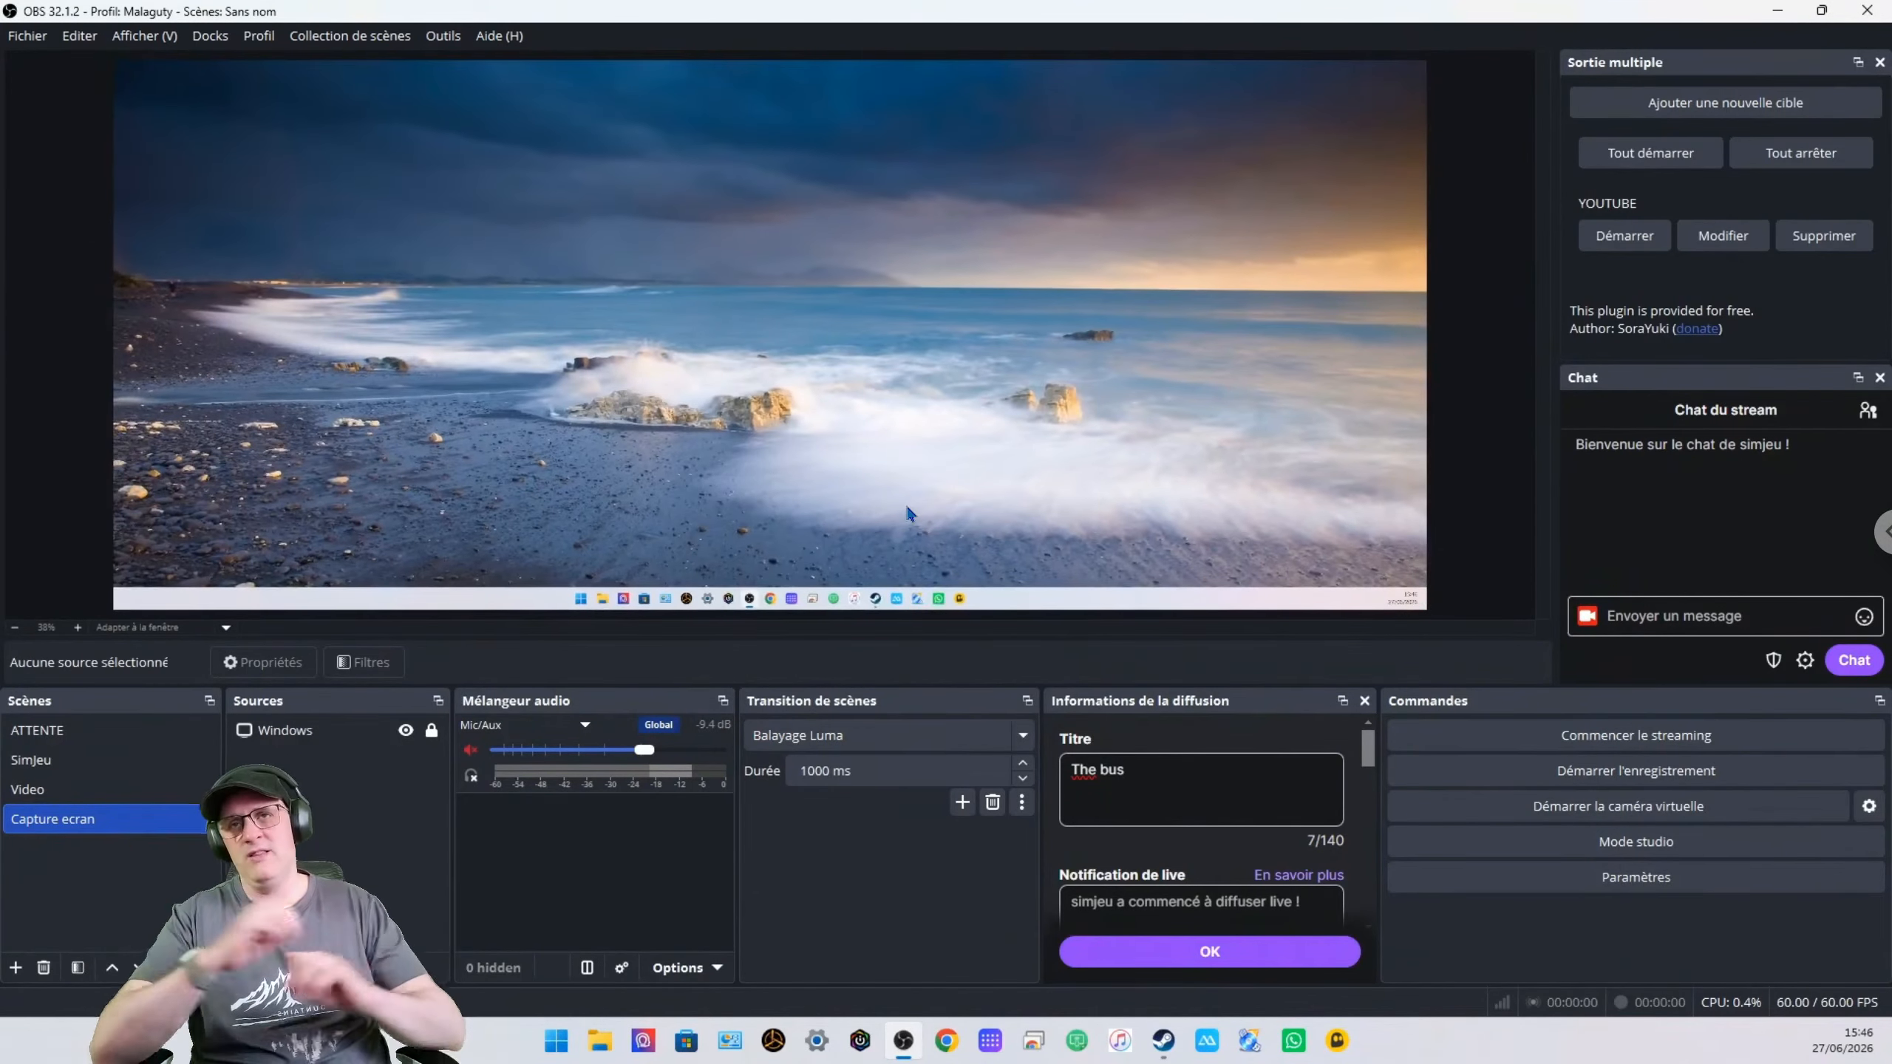